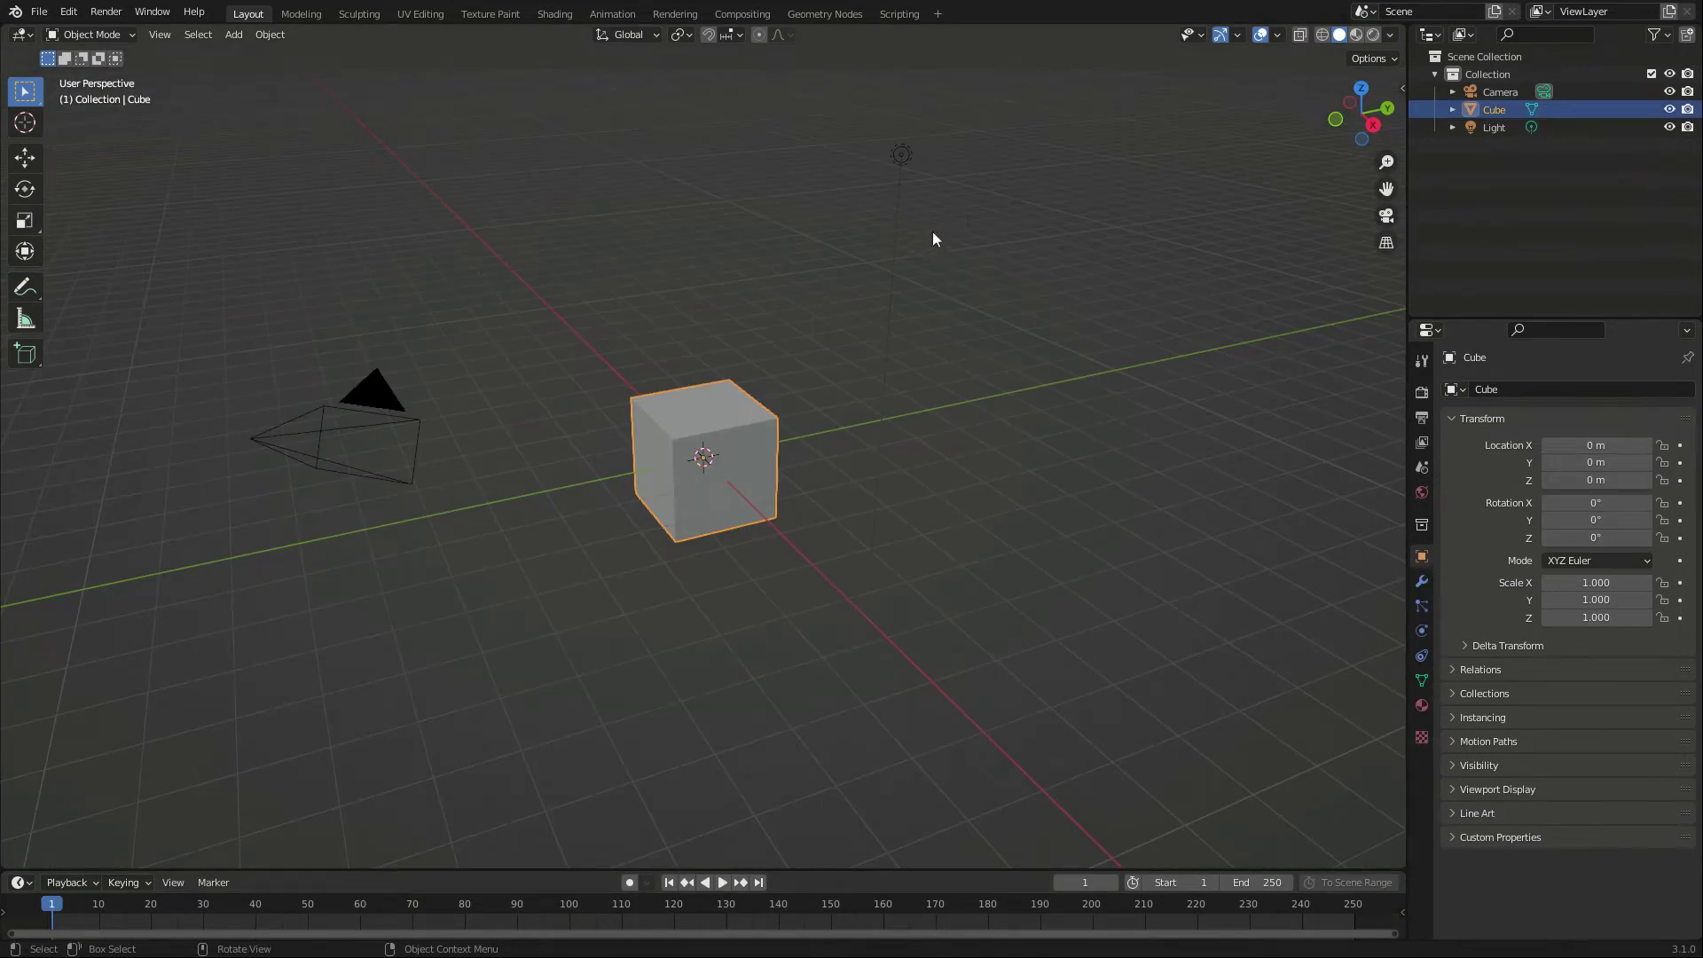
- Switch to the Geometry Nodes workspace and create a new geometry node tree for the cube
left_click(836, 14)
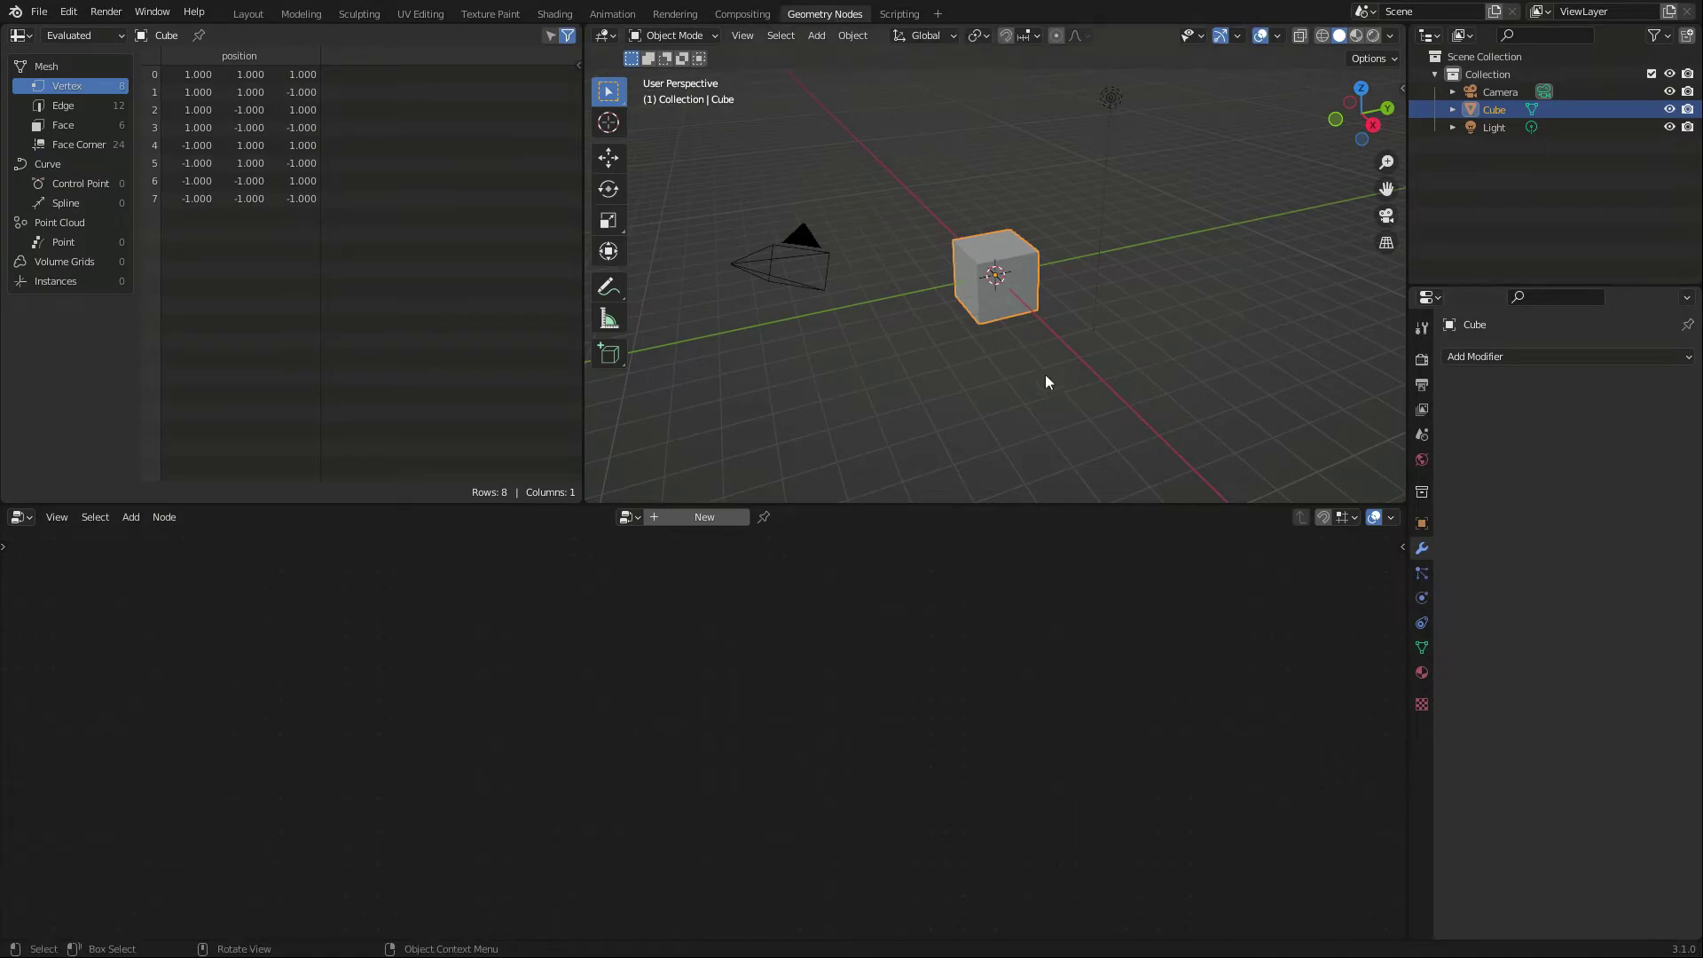
left_click(689, 518)
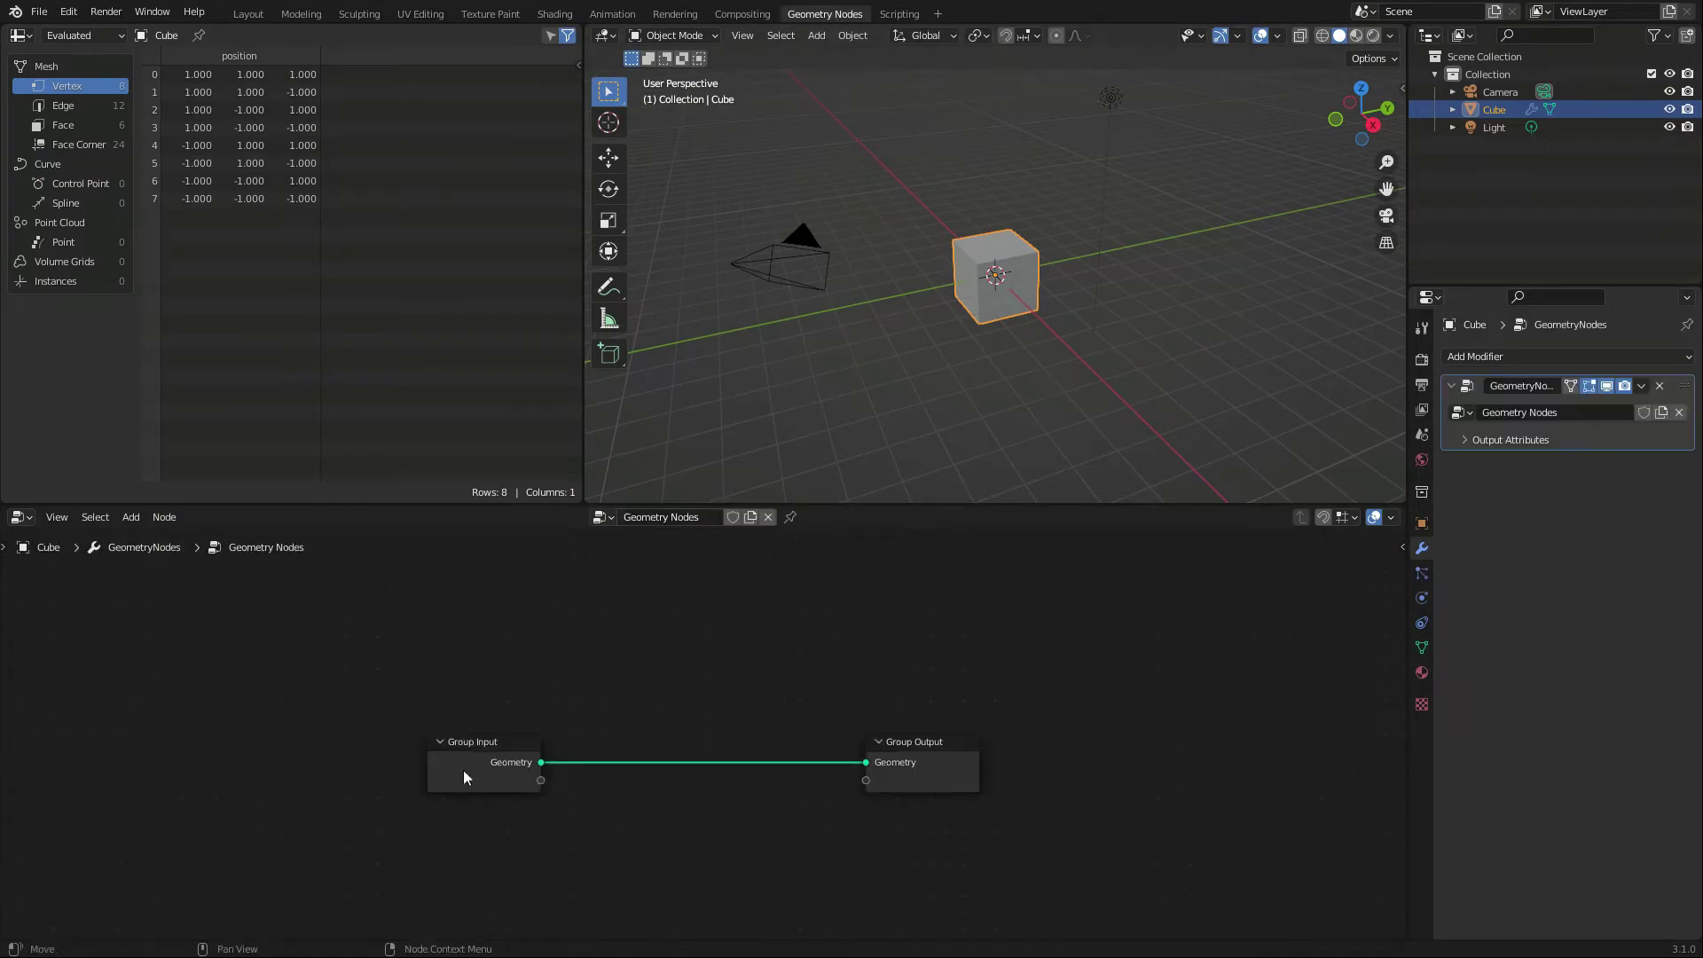
left_click(934, 771)
- Insert a Transform node between Group Input and Group Output and set its scale to X 5, Y 3.8, Z 2.7
left_click(131, 517)
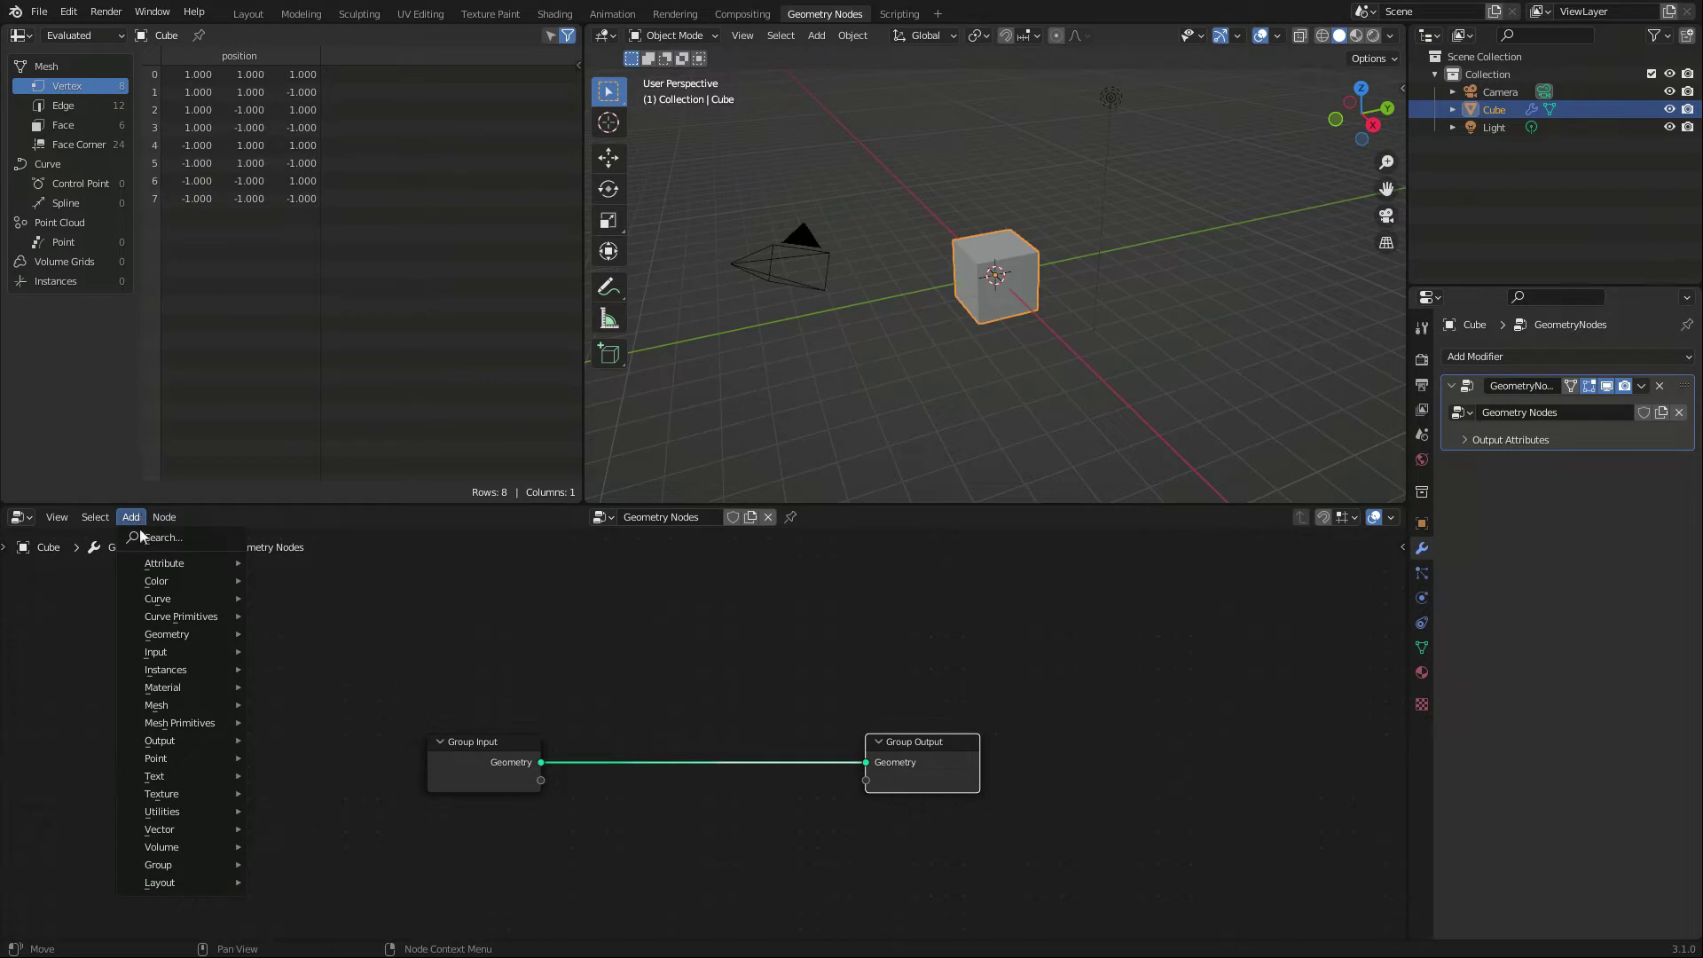
mouse_move(168, 634)
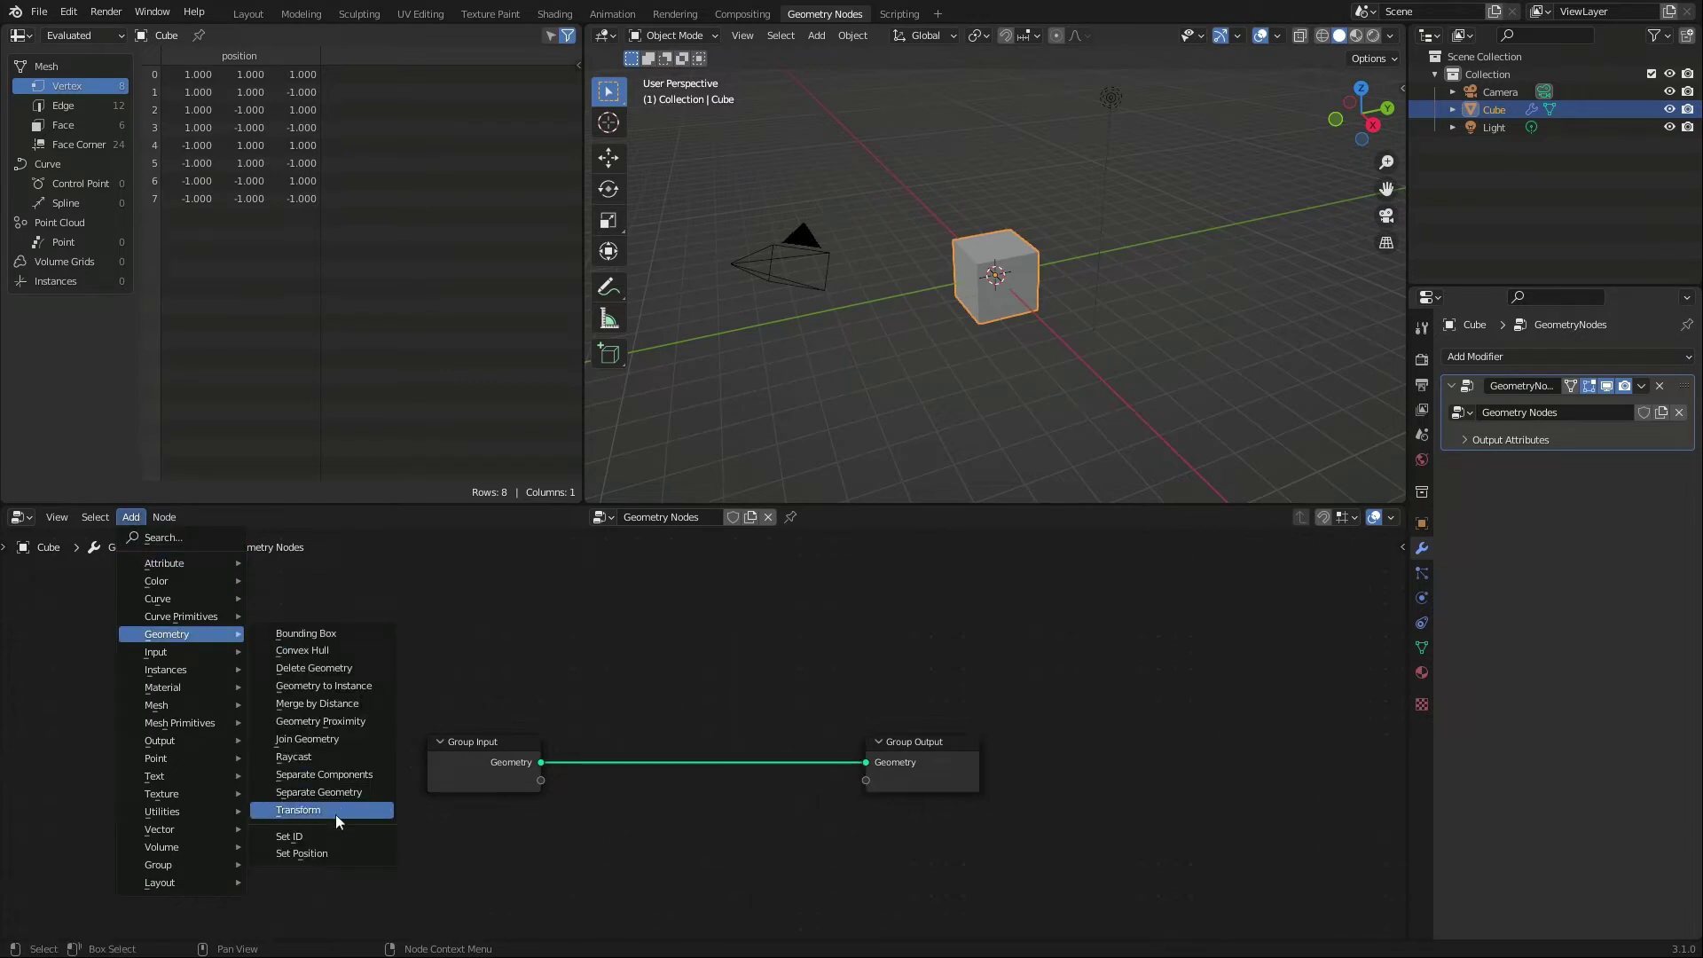
left_click(298, 810)
left_click(667, 688)
left_click_drag(704, 690, 706, 598)
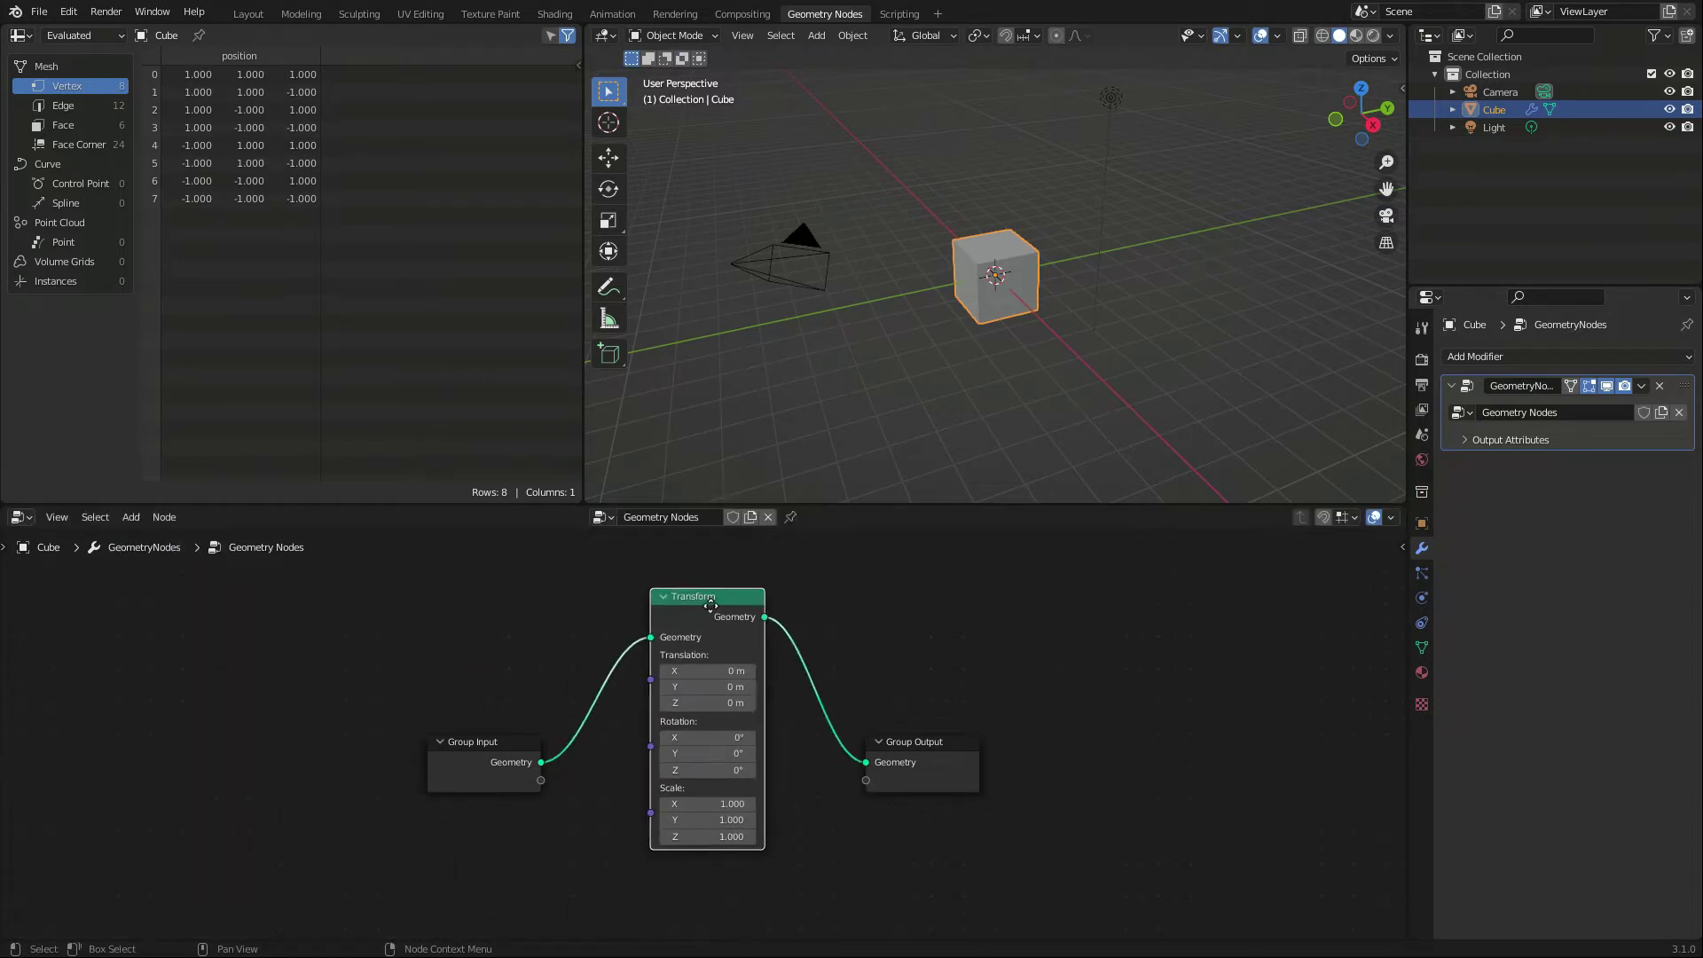
left_click_drag(722, 808, 847, 847)
- Inspect the original cube inside the scaled geometry in Edit Mode by toggling wireframe shading
key("Tab")
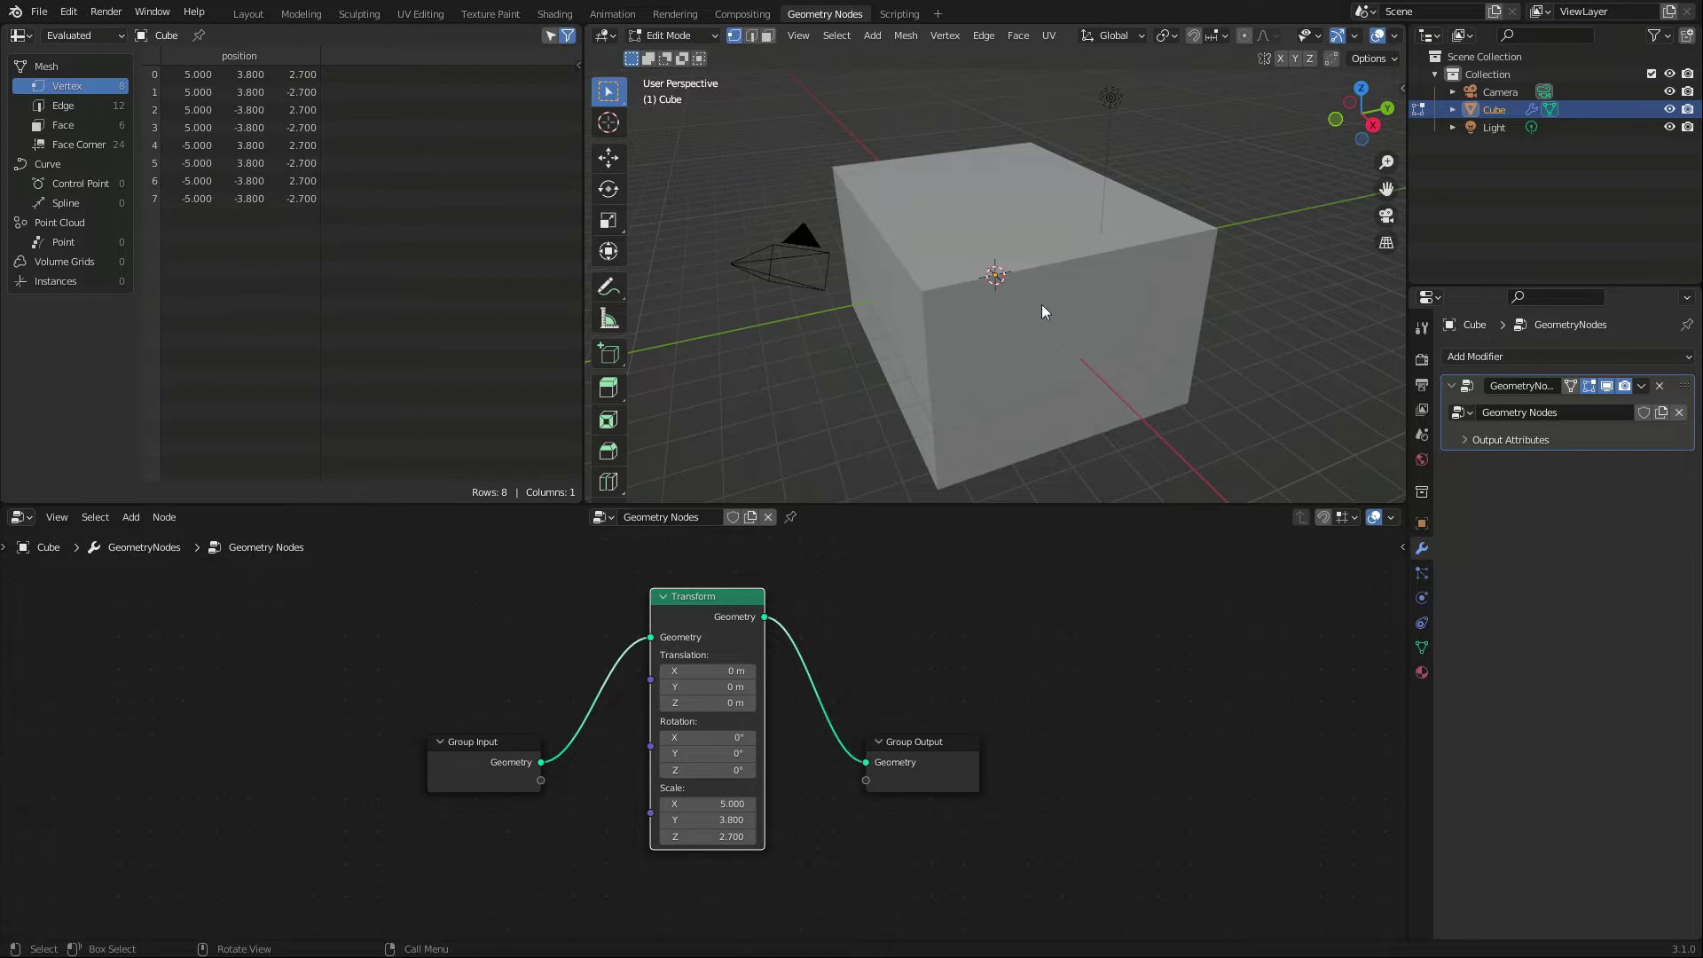
key("z")
left_click(934, 305)
key("z")
left_click(985, 306)
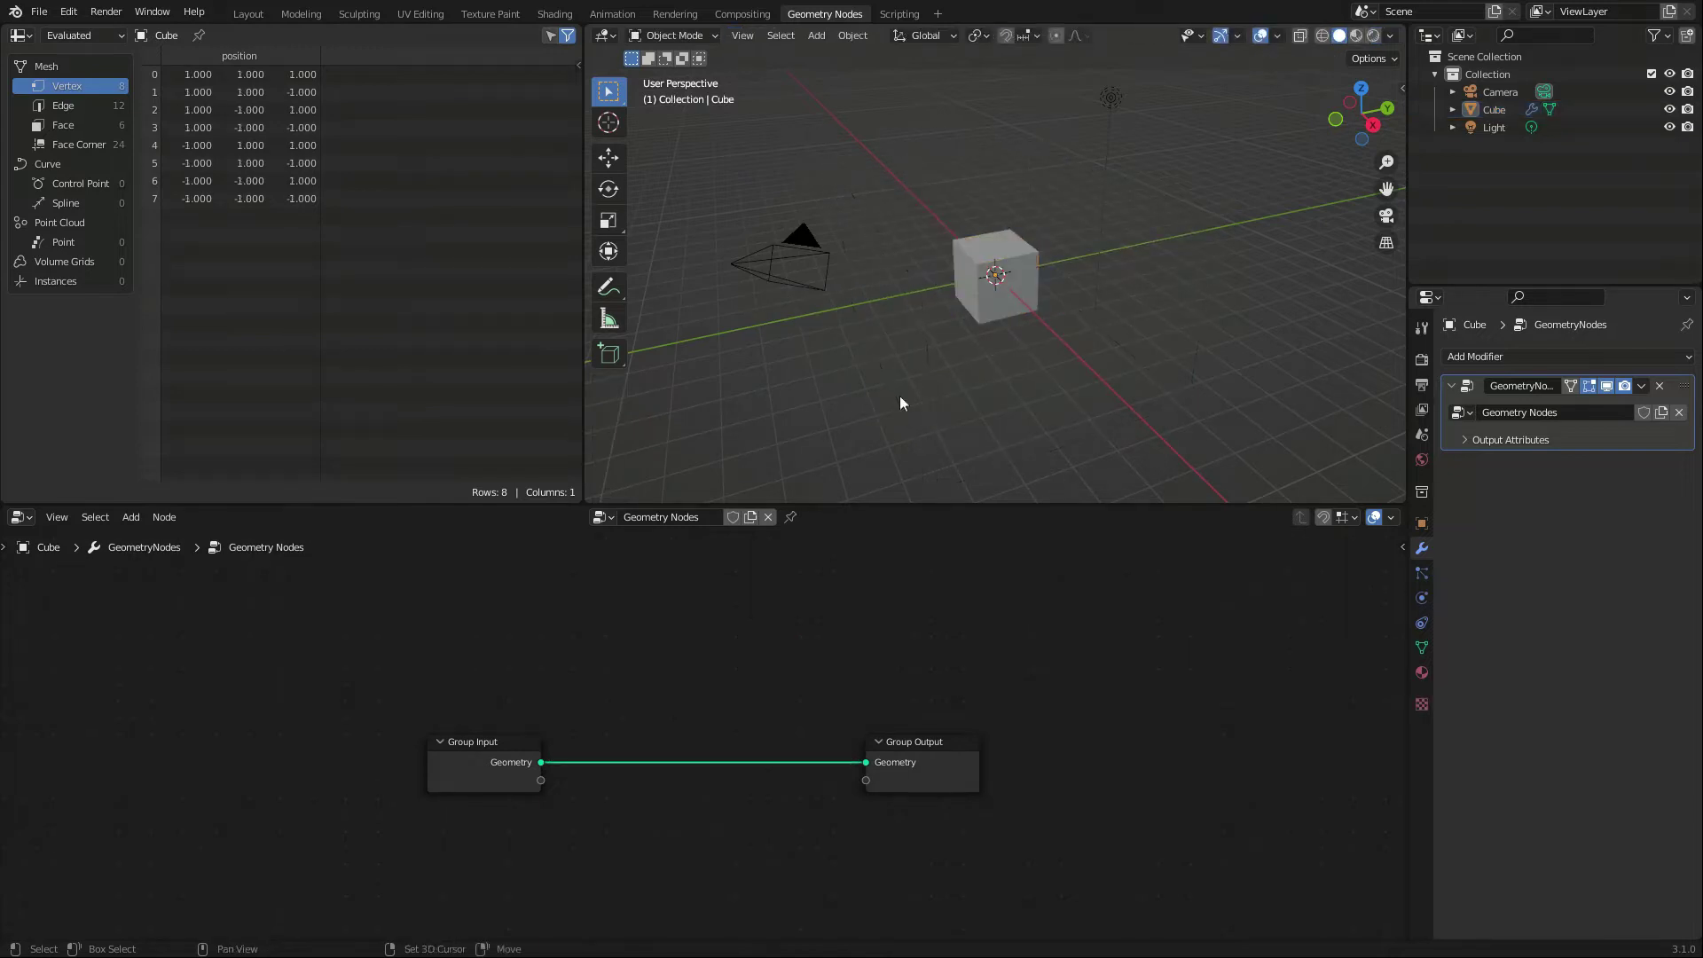
- Add a Text object, move it in front of the cube and rotate it 90° about the Z axis
key("shift+a")
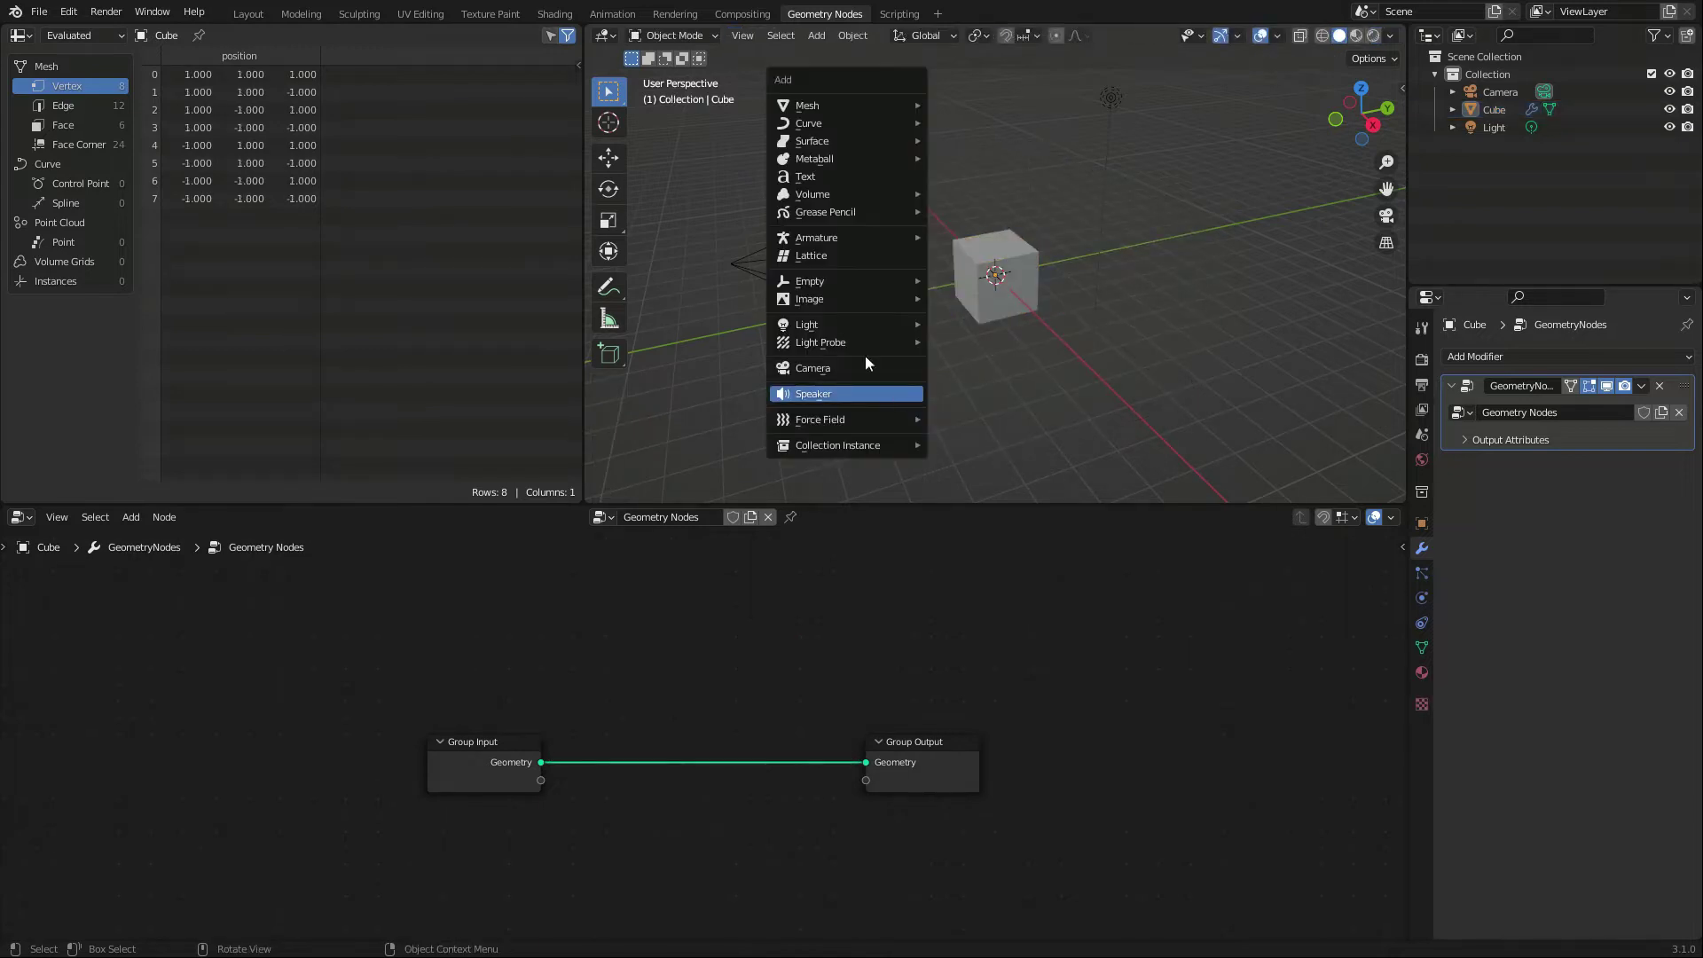
left_click(839, 178)
key("g")
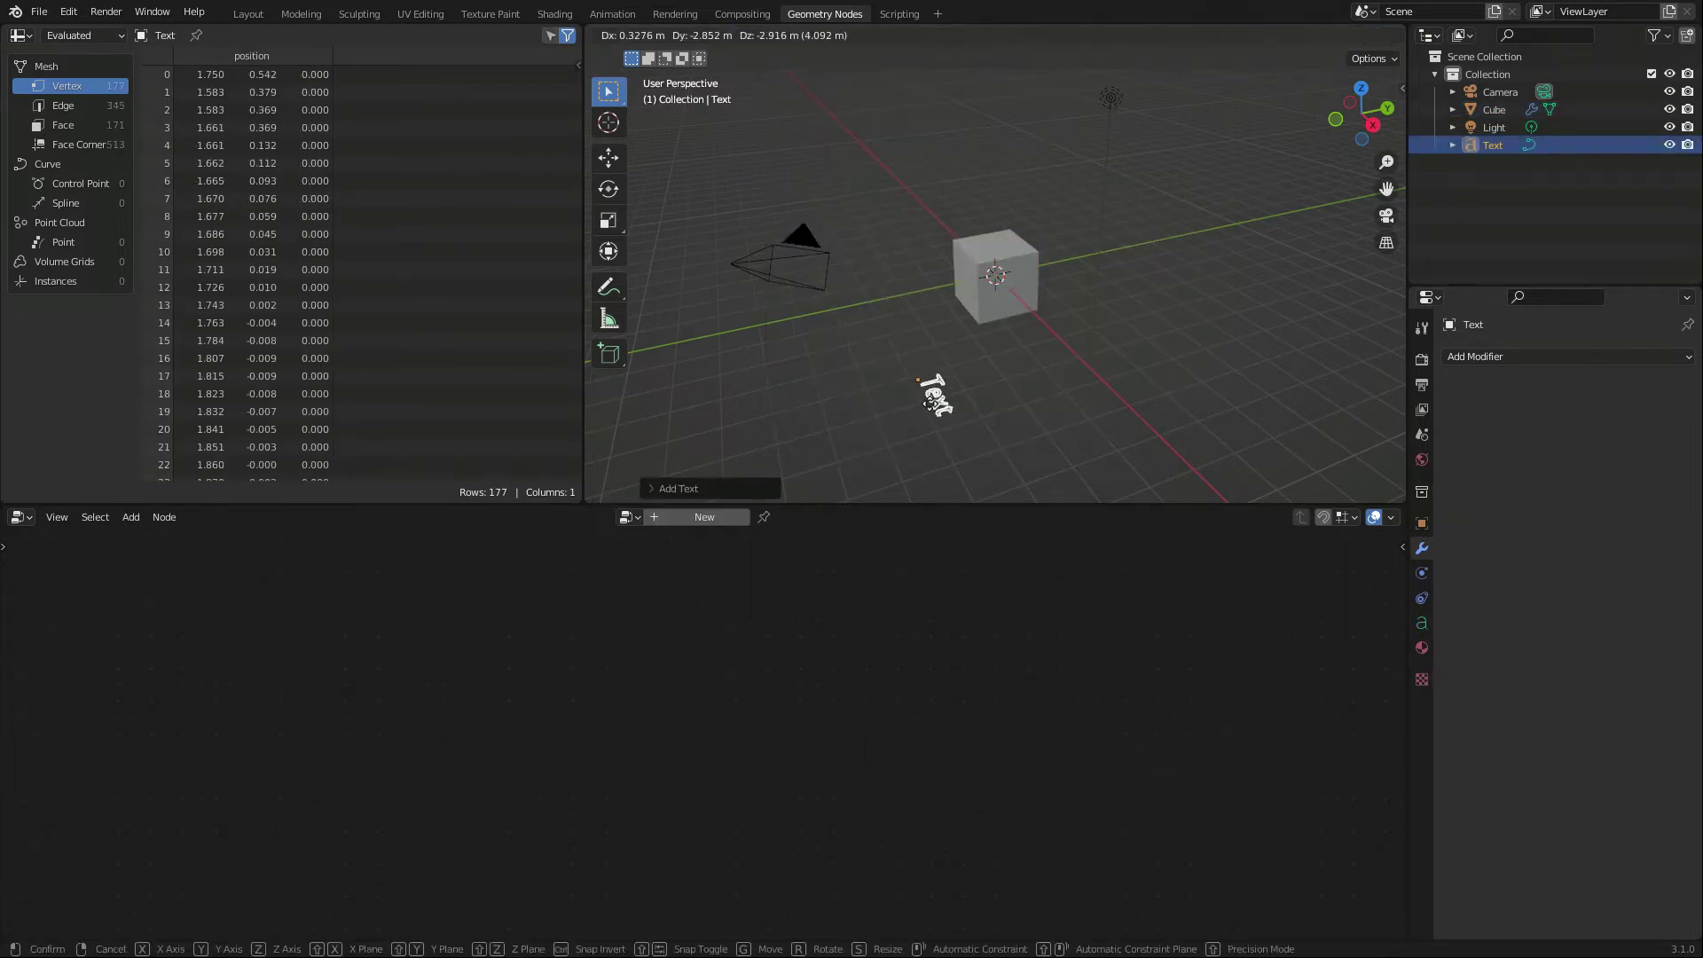
left_click(951, 442)
type("rz90")
key("Return")
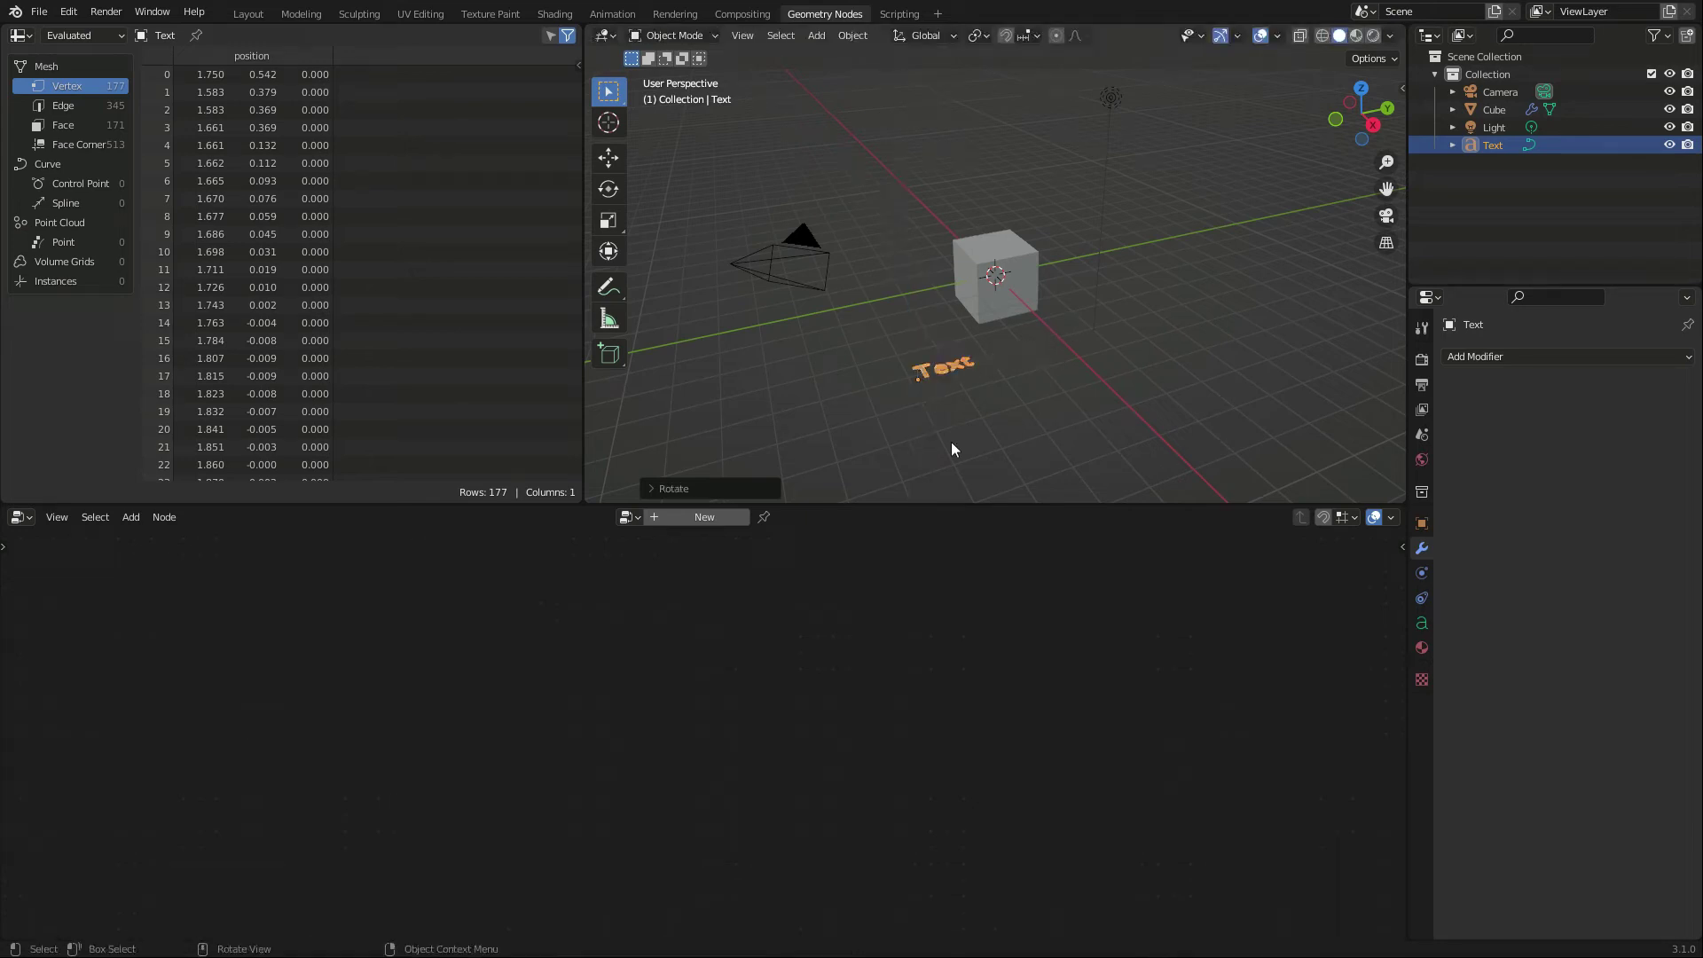
- Replace the Text object's content with "Hi there" and return to Object Mode
key("Tab")
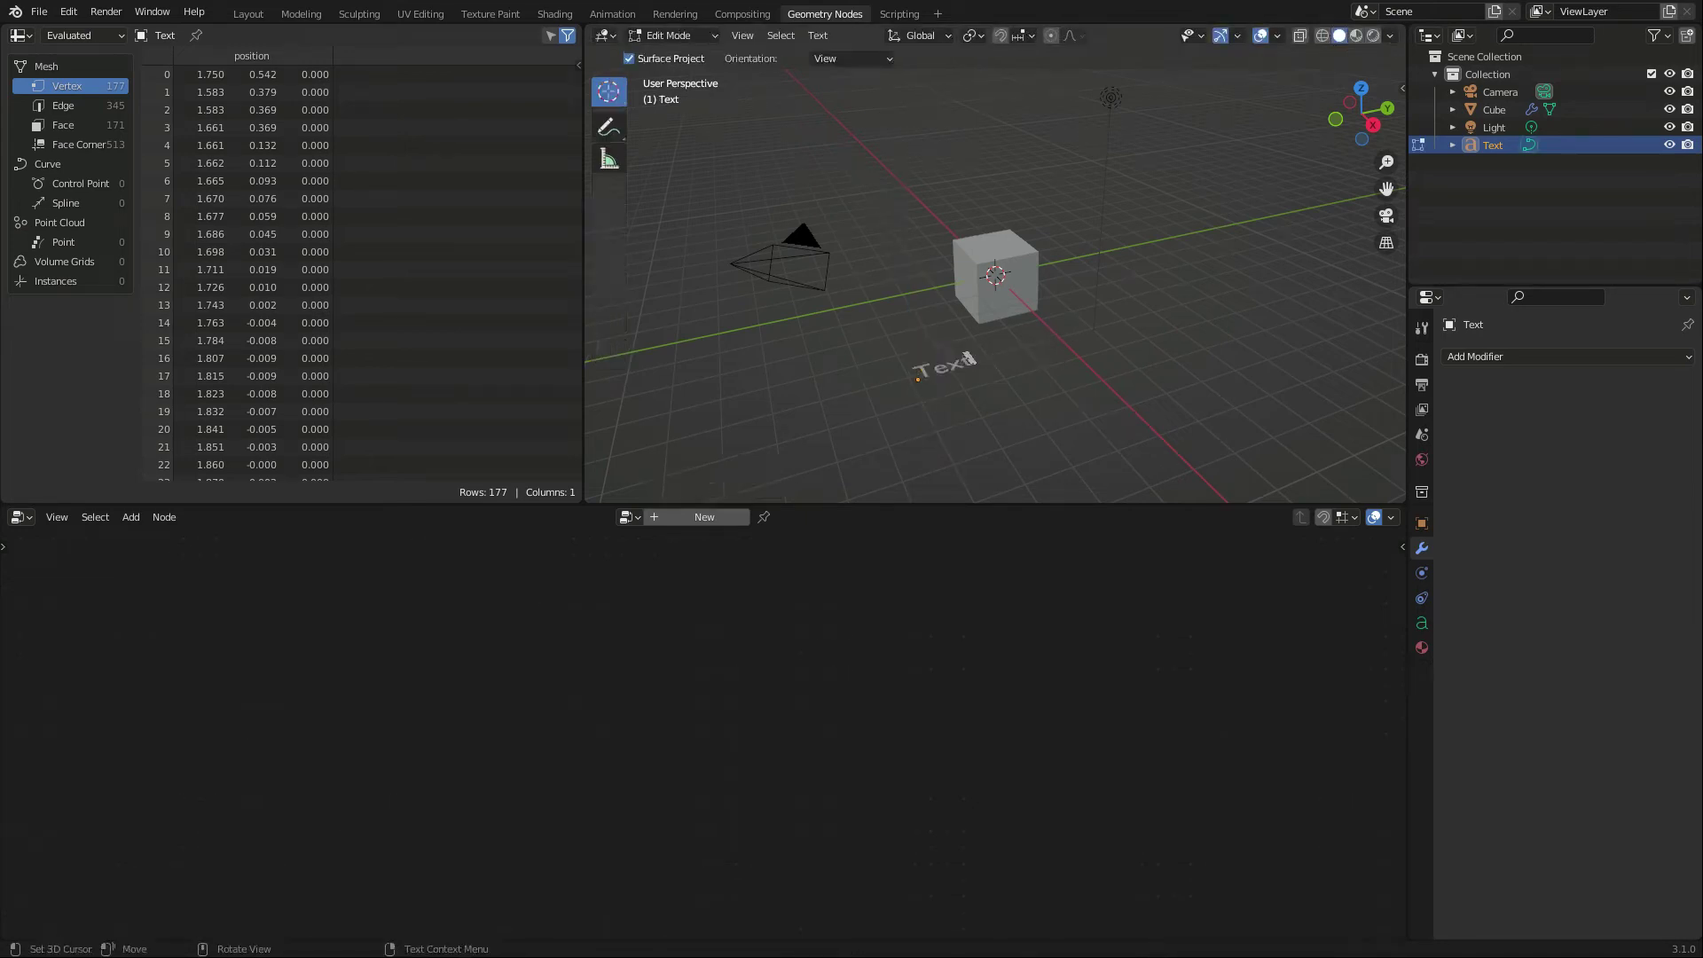
key("BackSpace")
key("BackSpace")
key("BackSpace")
key("BackSpace")
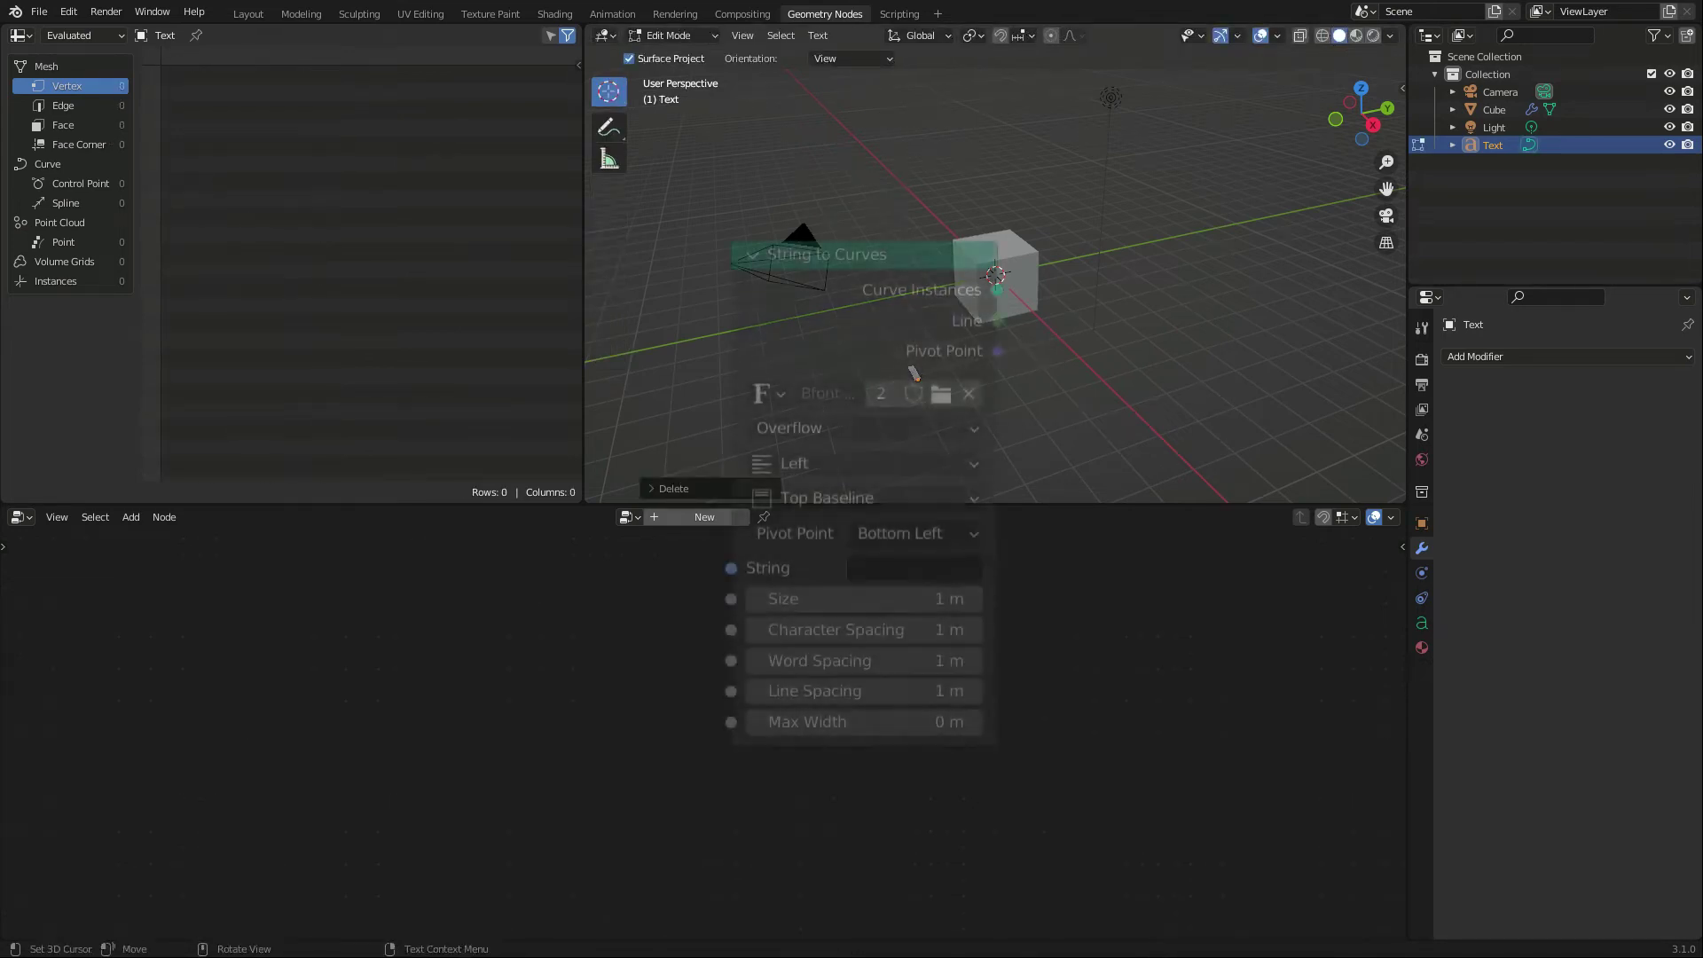
type("Hi there")
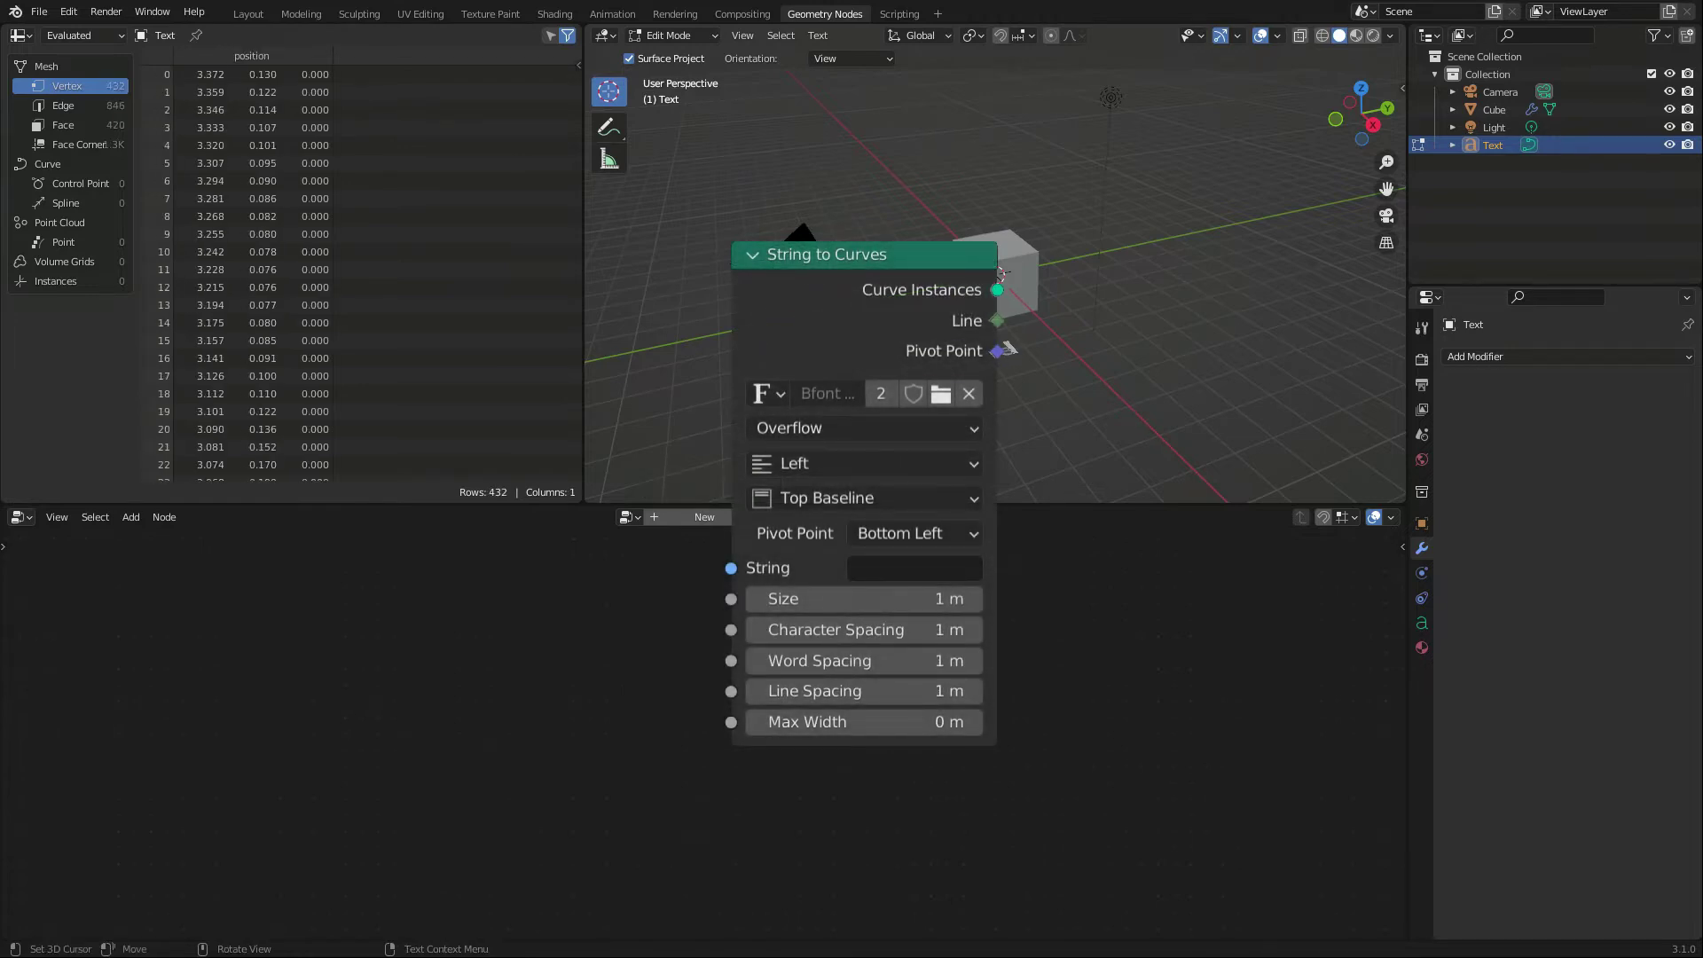
key("Tab")
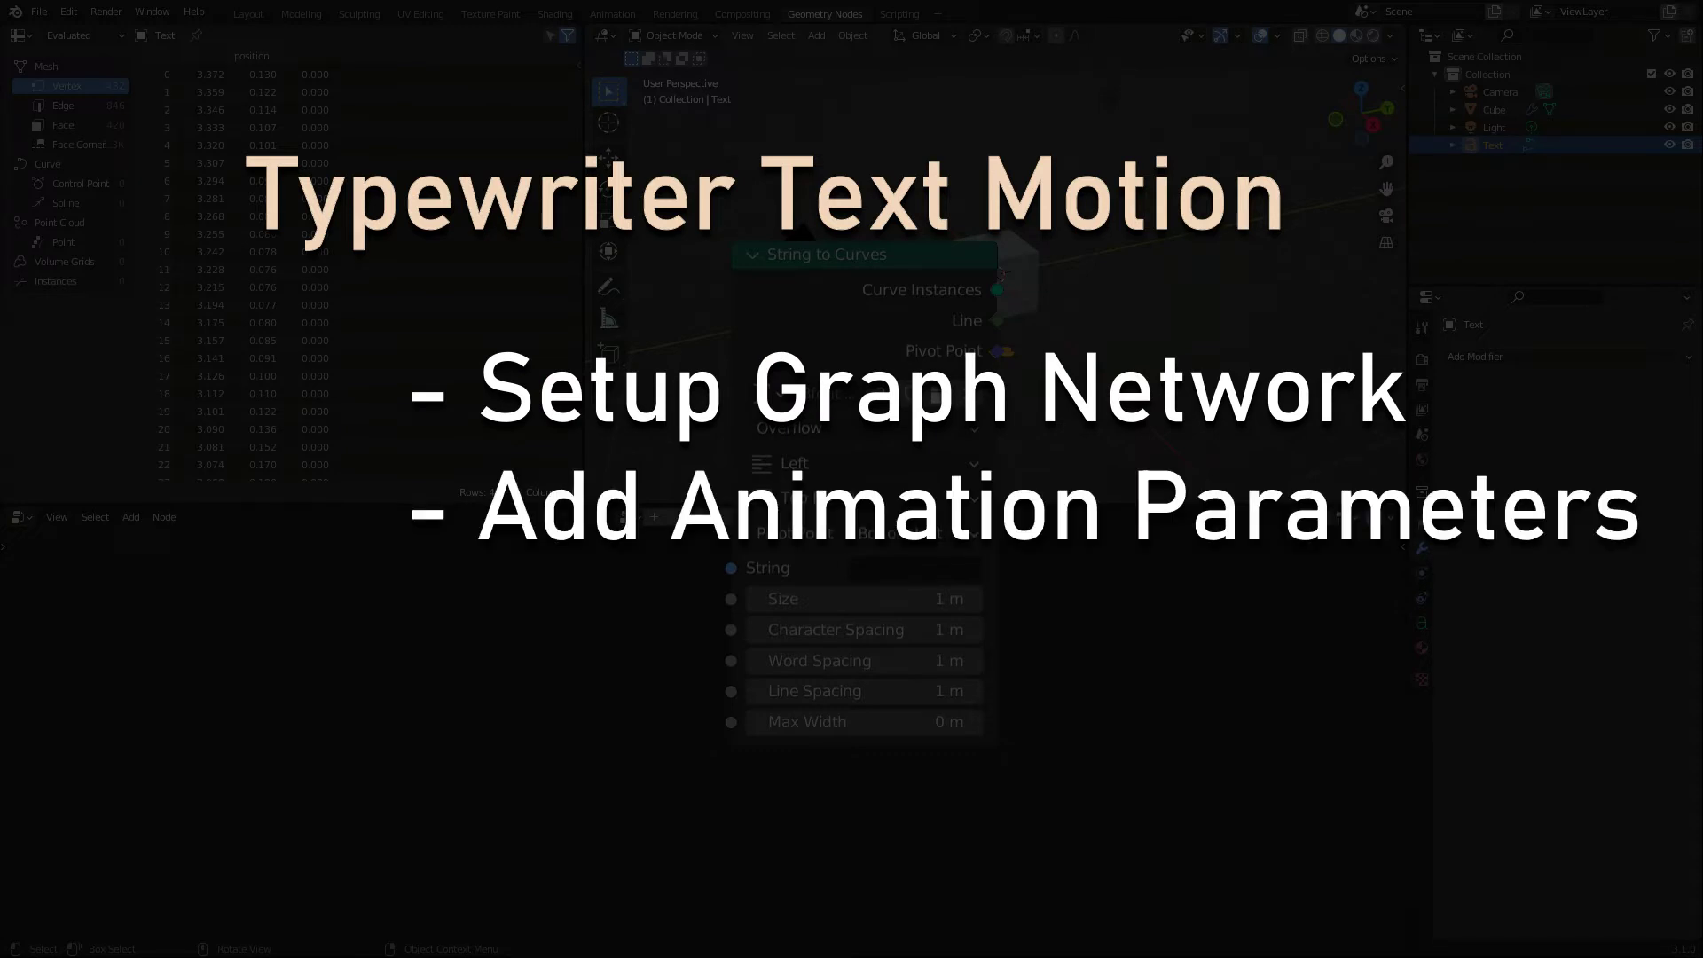
left_click(1422, 622)
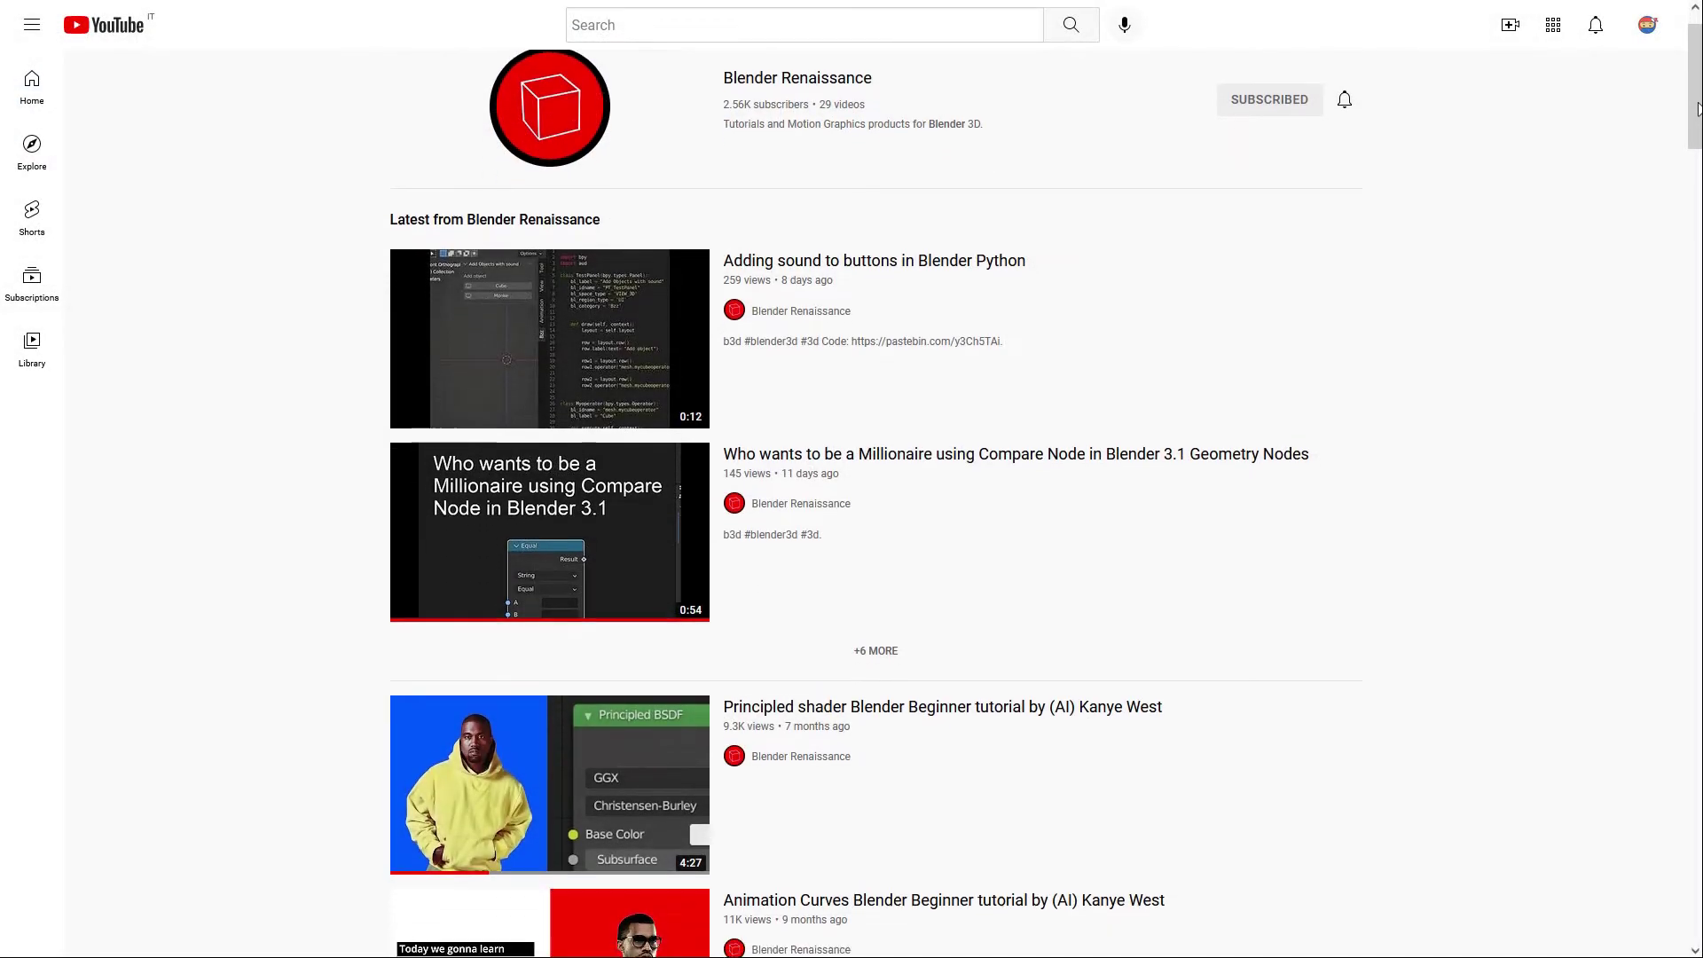
left_click_drag(1697, 108, 1689, 224)
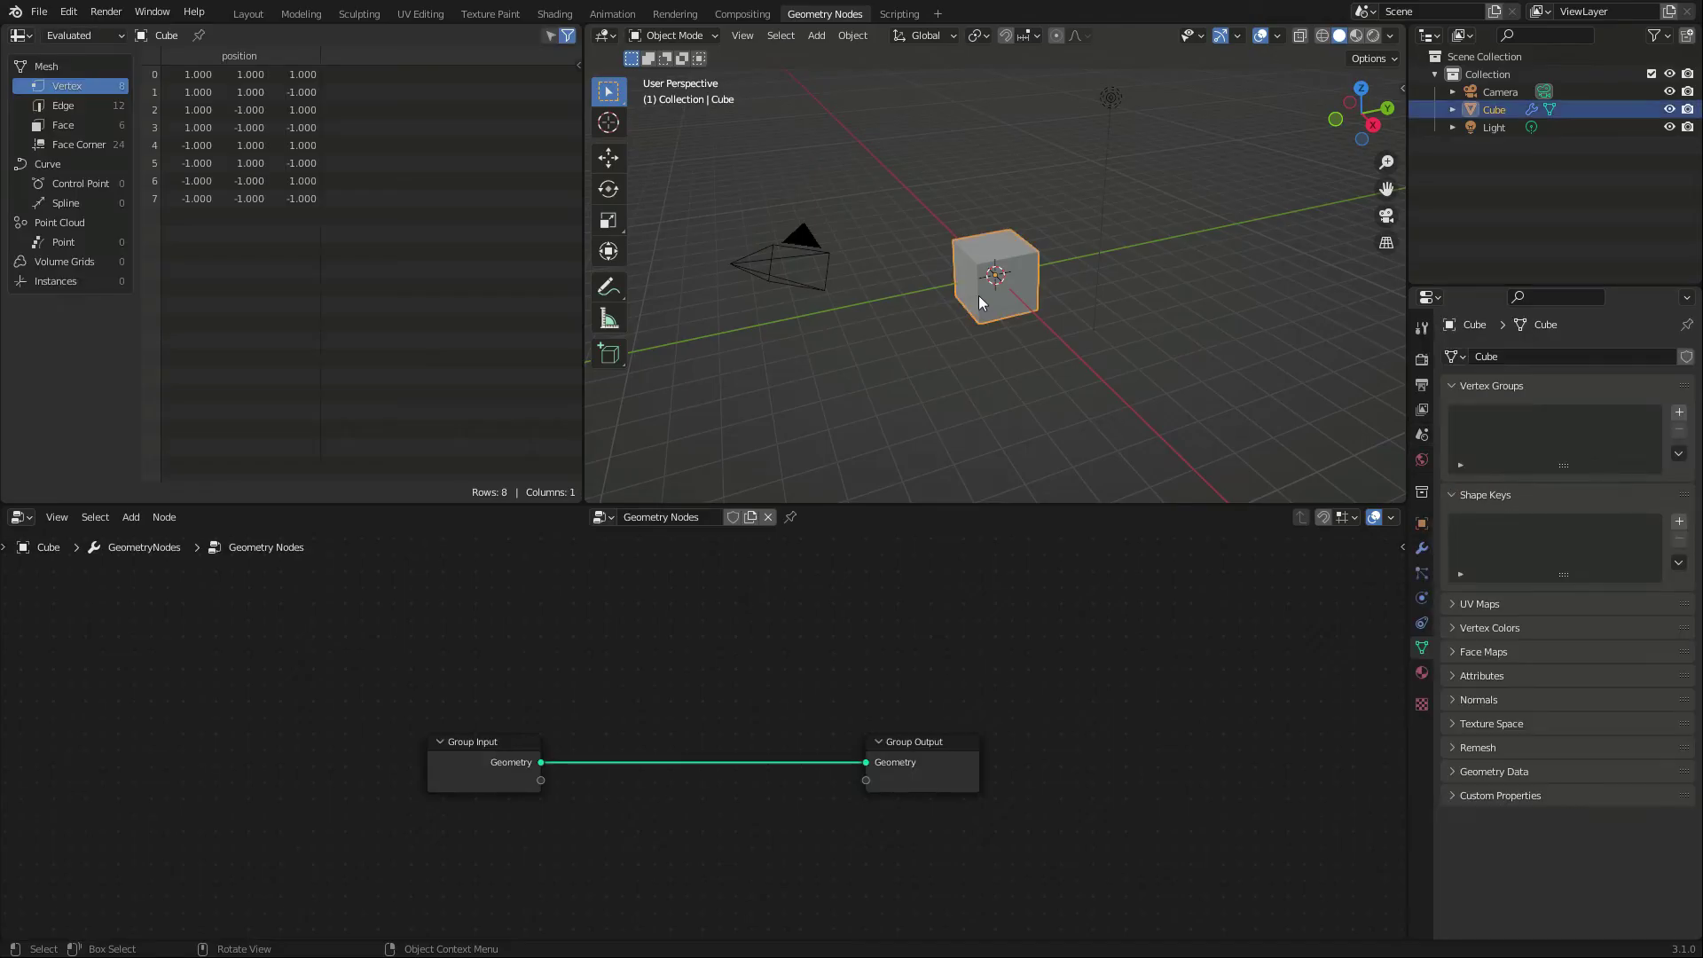
- Add a String input node to the cube's node tree and enter "Hello There!" as its text
left_click(131, 517)
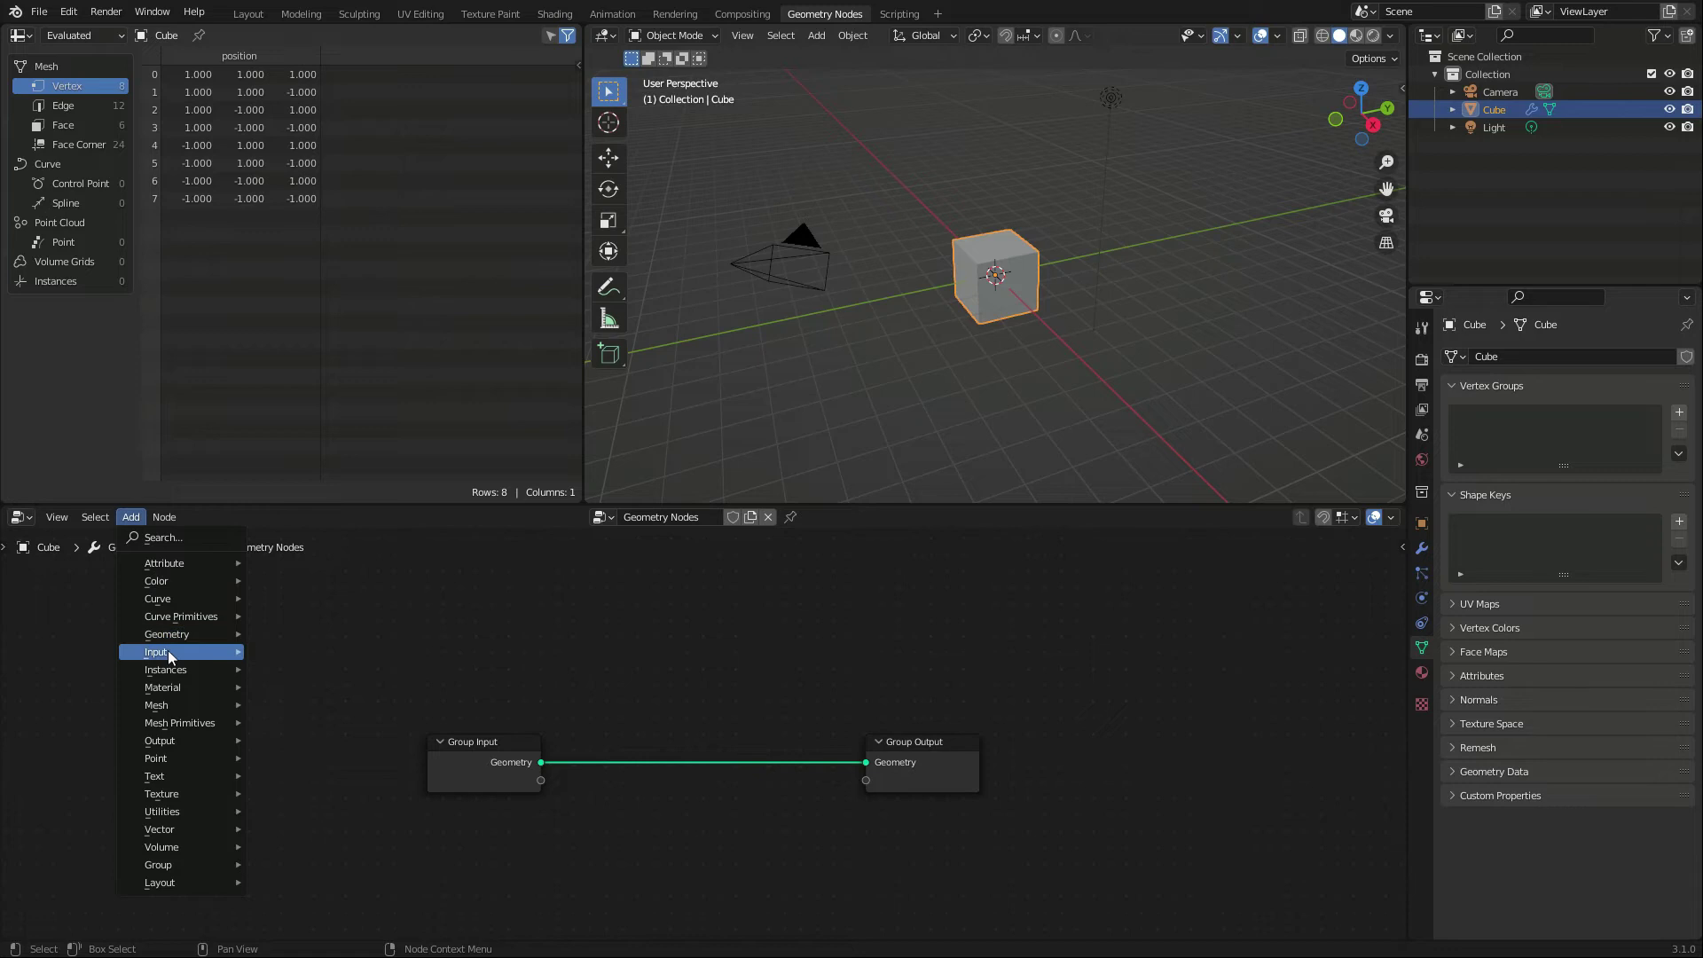
mouse_move(167, 651)
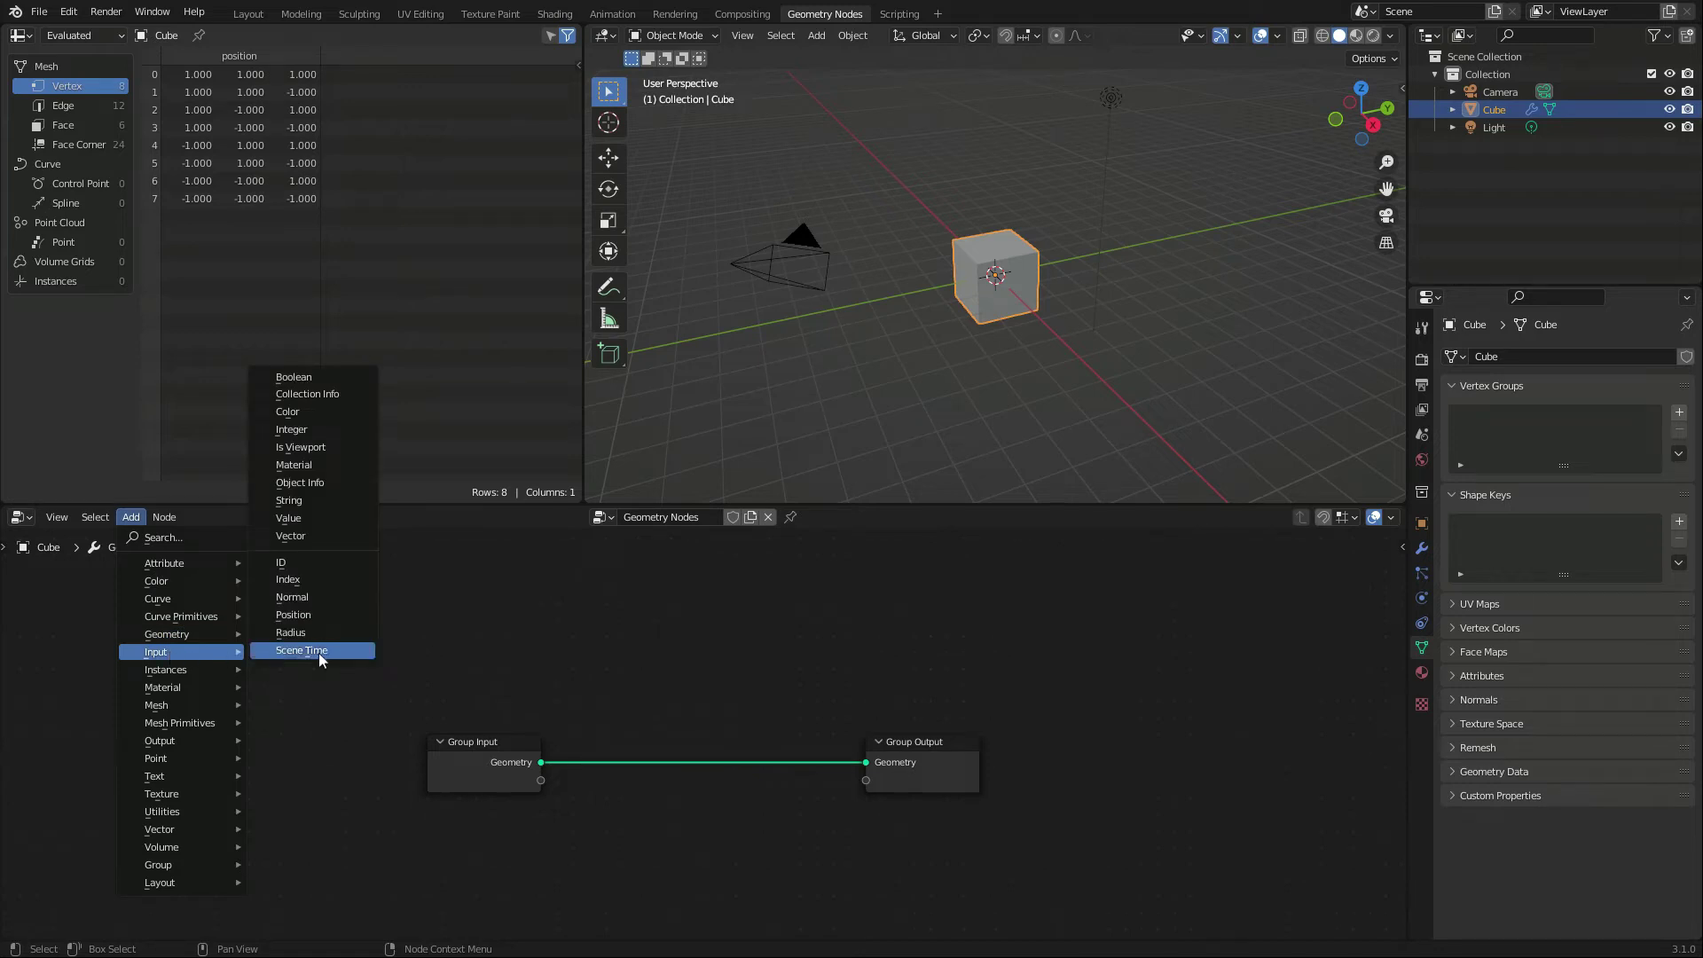
left_click(317, 500)
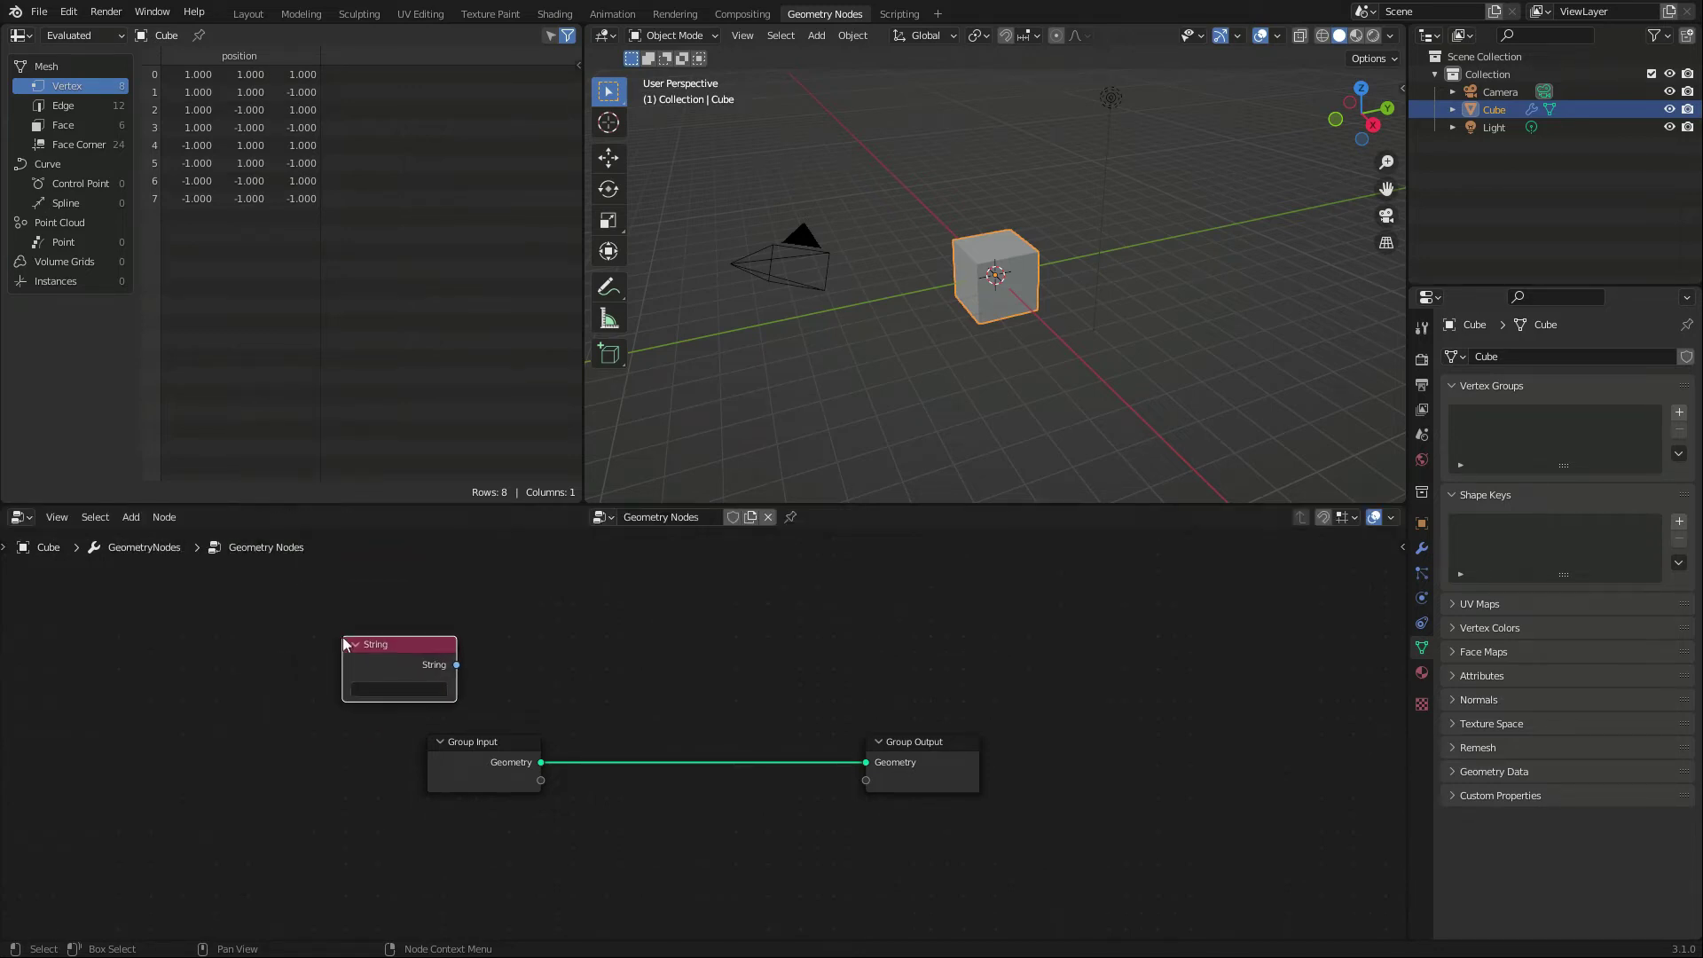
left_click(413, 687)
type("Hello There!")
- Insert a String to Curves node before the Group Output and link the String node's output to its String input
left_click(135, 520)
mouse_move(181, 774)
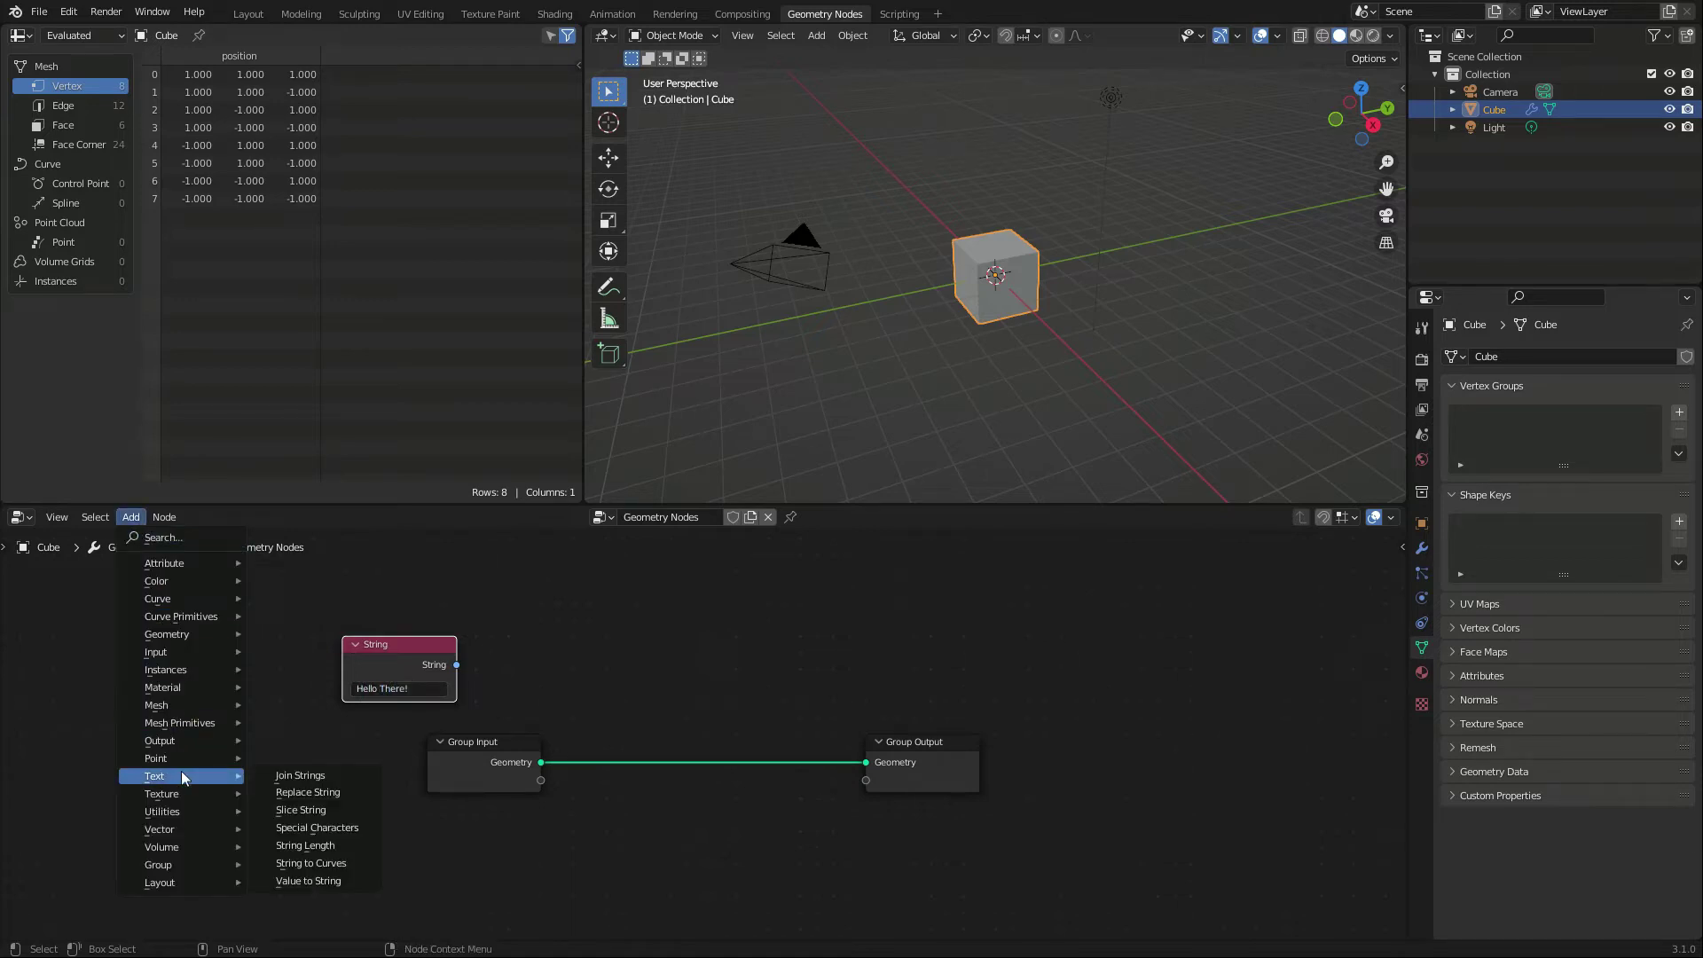
left_click(317, 863)
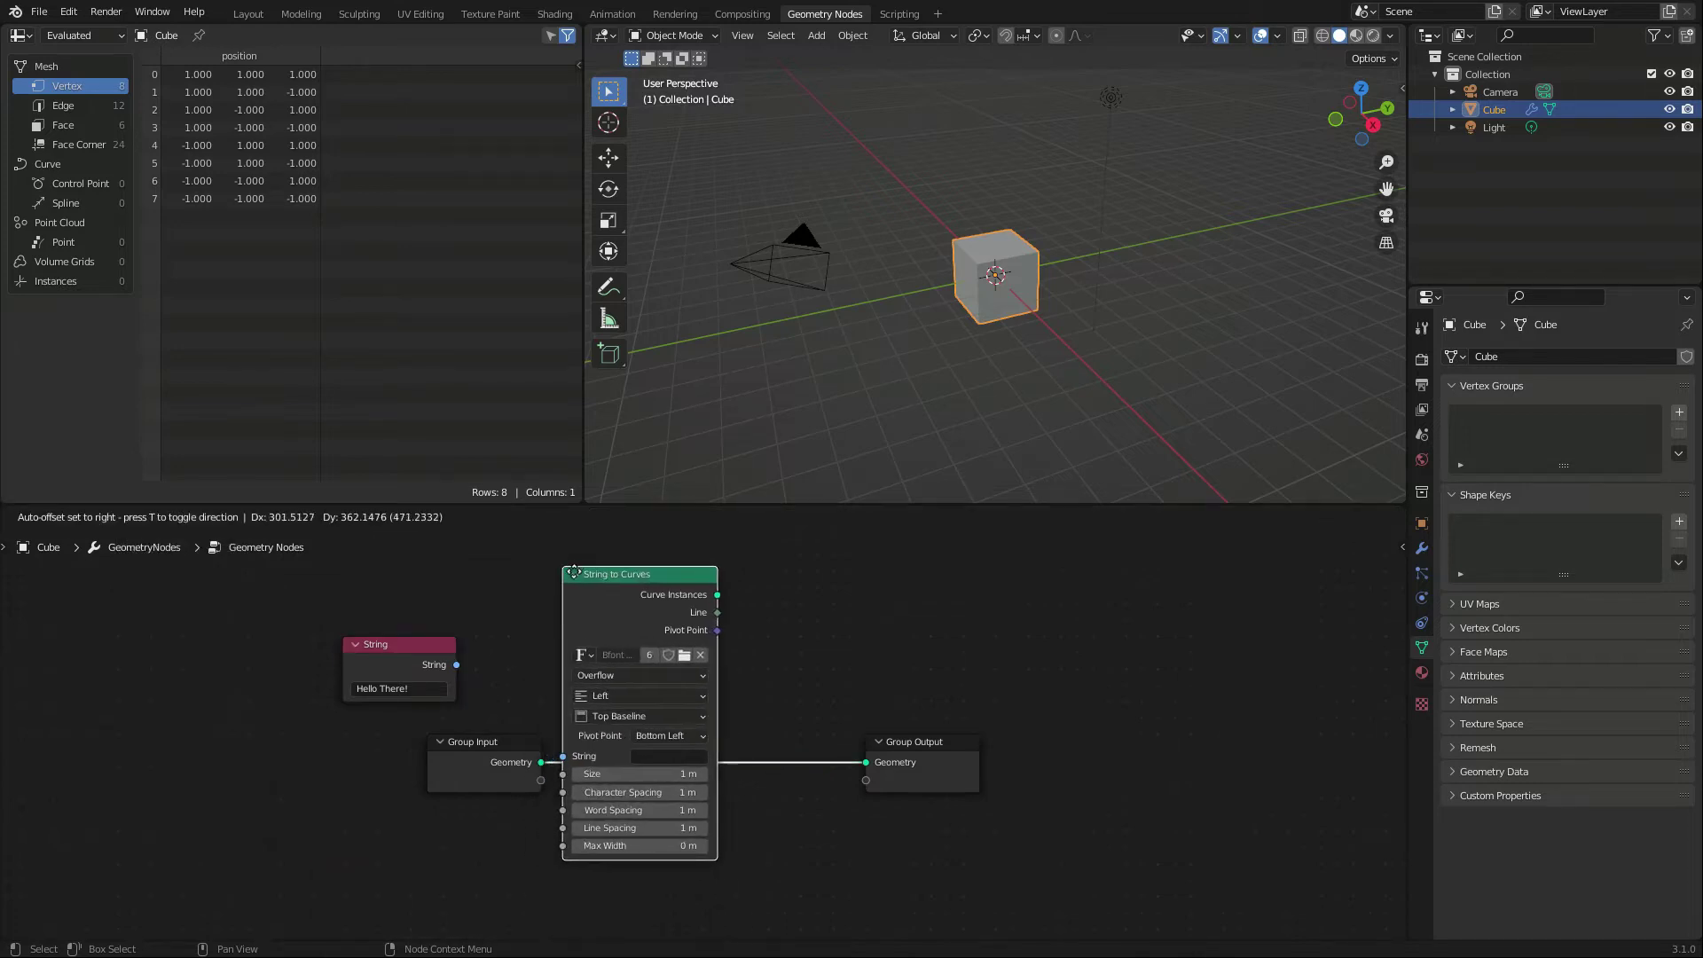
left_click(674, 621)
left_click_drag(456, 664, 606, 791)
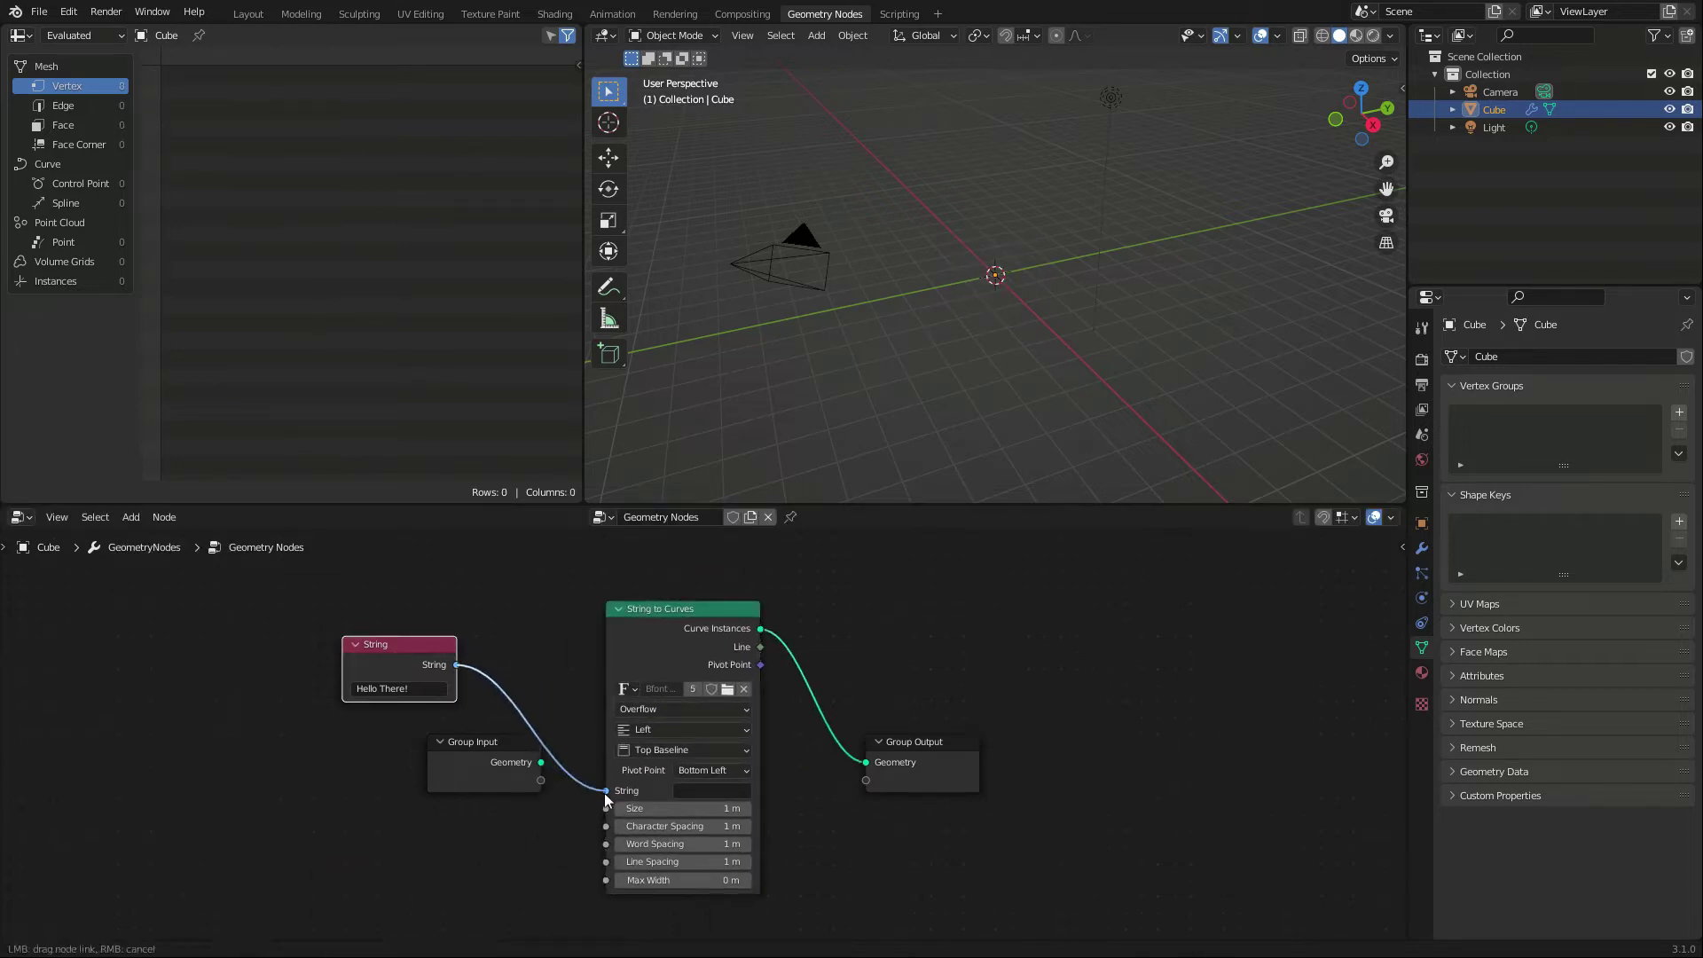
- Delete the Group Input node and move the String node level with the String to Curves node's String input
left_click(477, 761)
key("x")
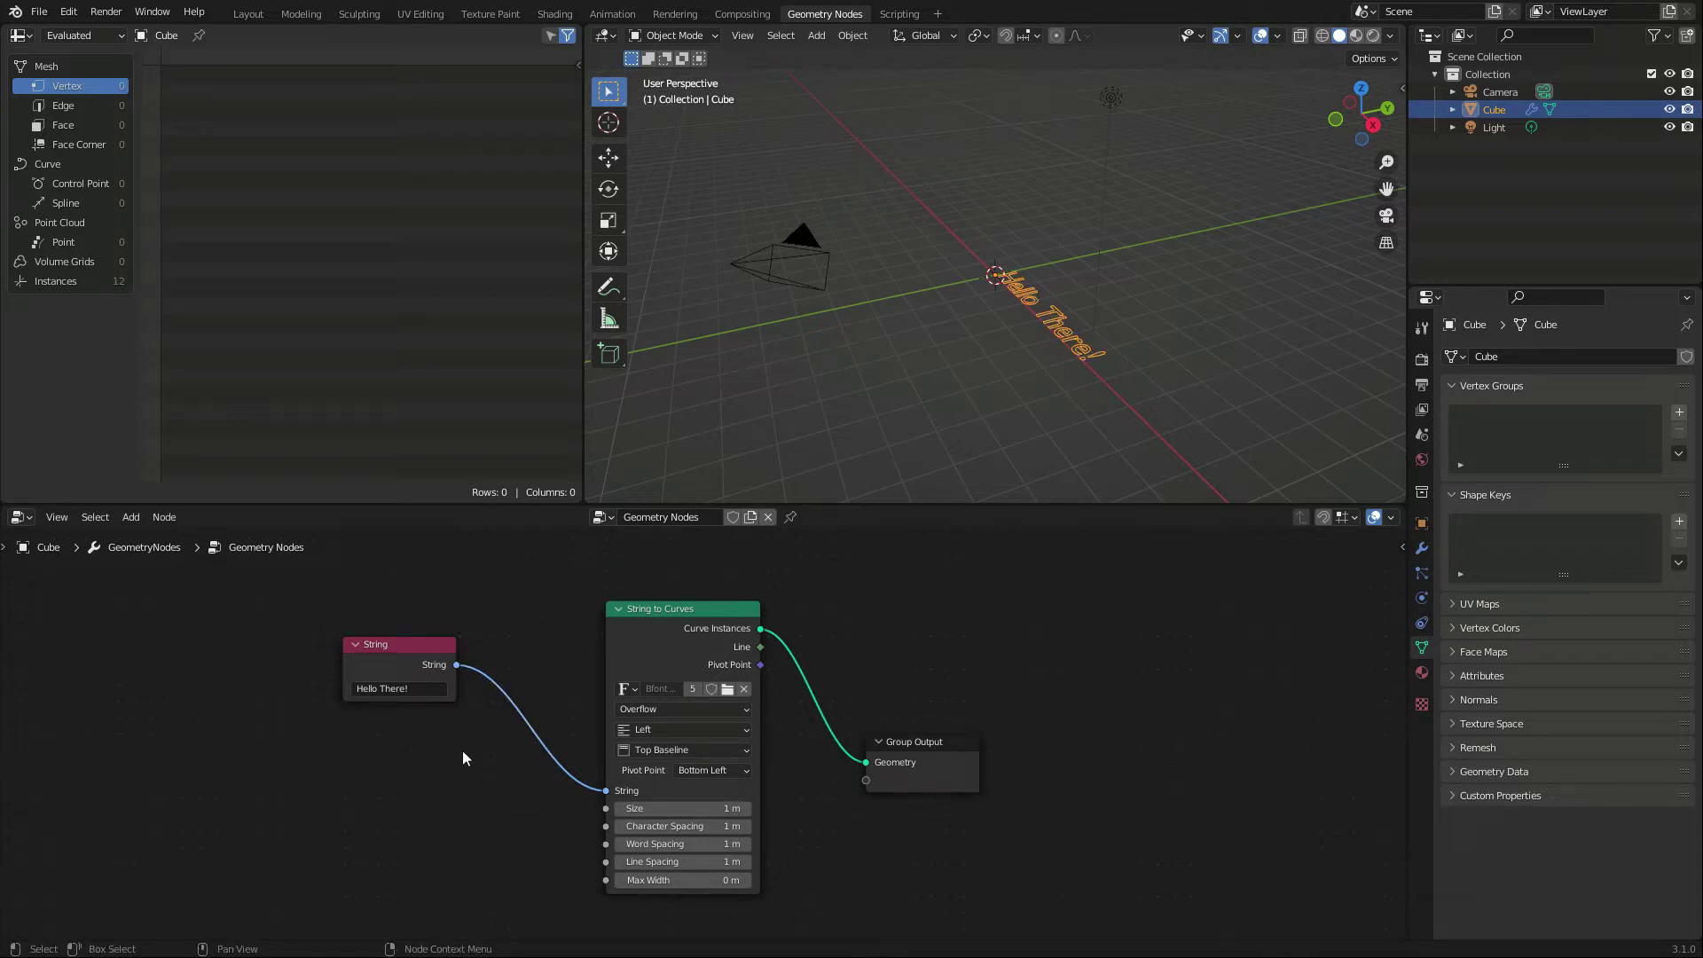
left_click_drag(390, 653, 426, 784)
scroll(1029, 302, "up", 1)
middle_click_drag(932, 275, 1046, 316)
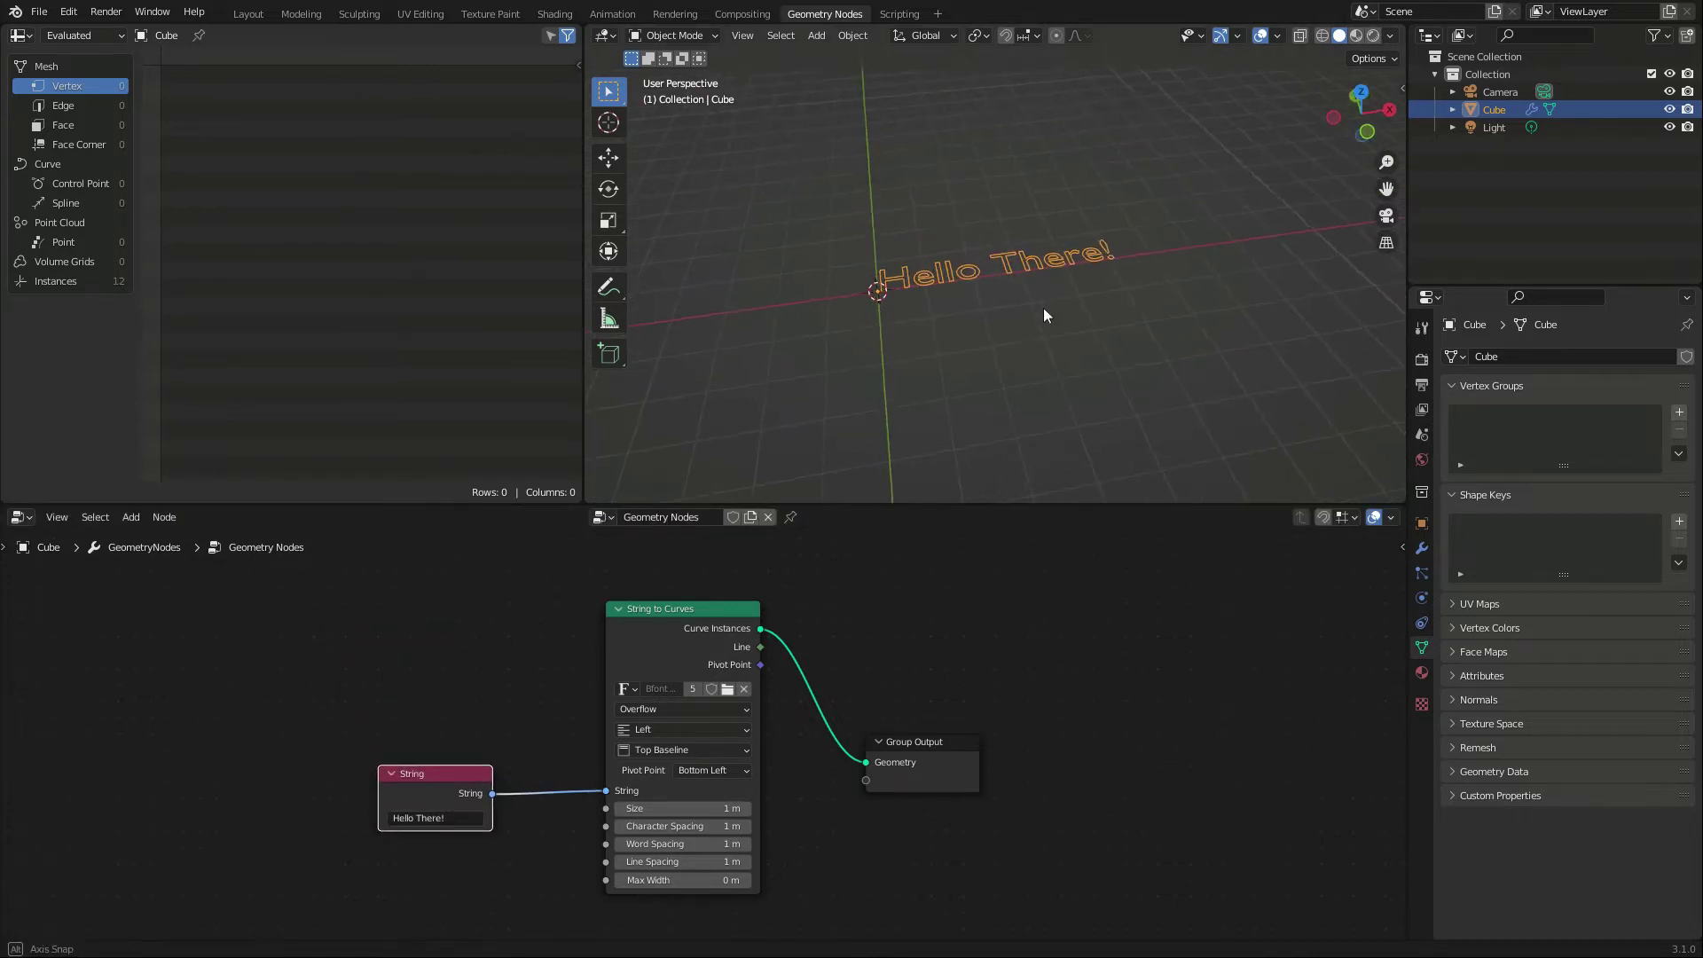
scroll(1035, 334, "up", 1)
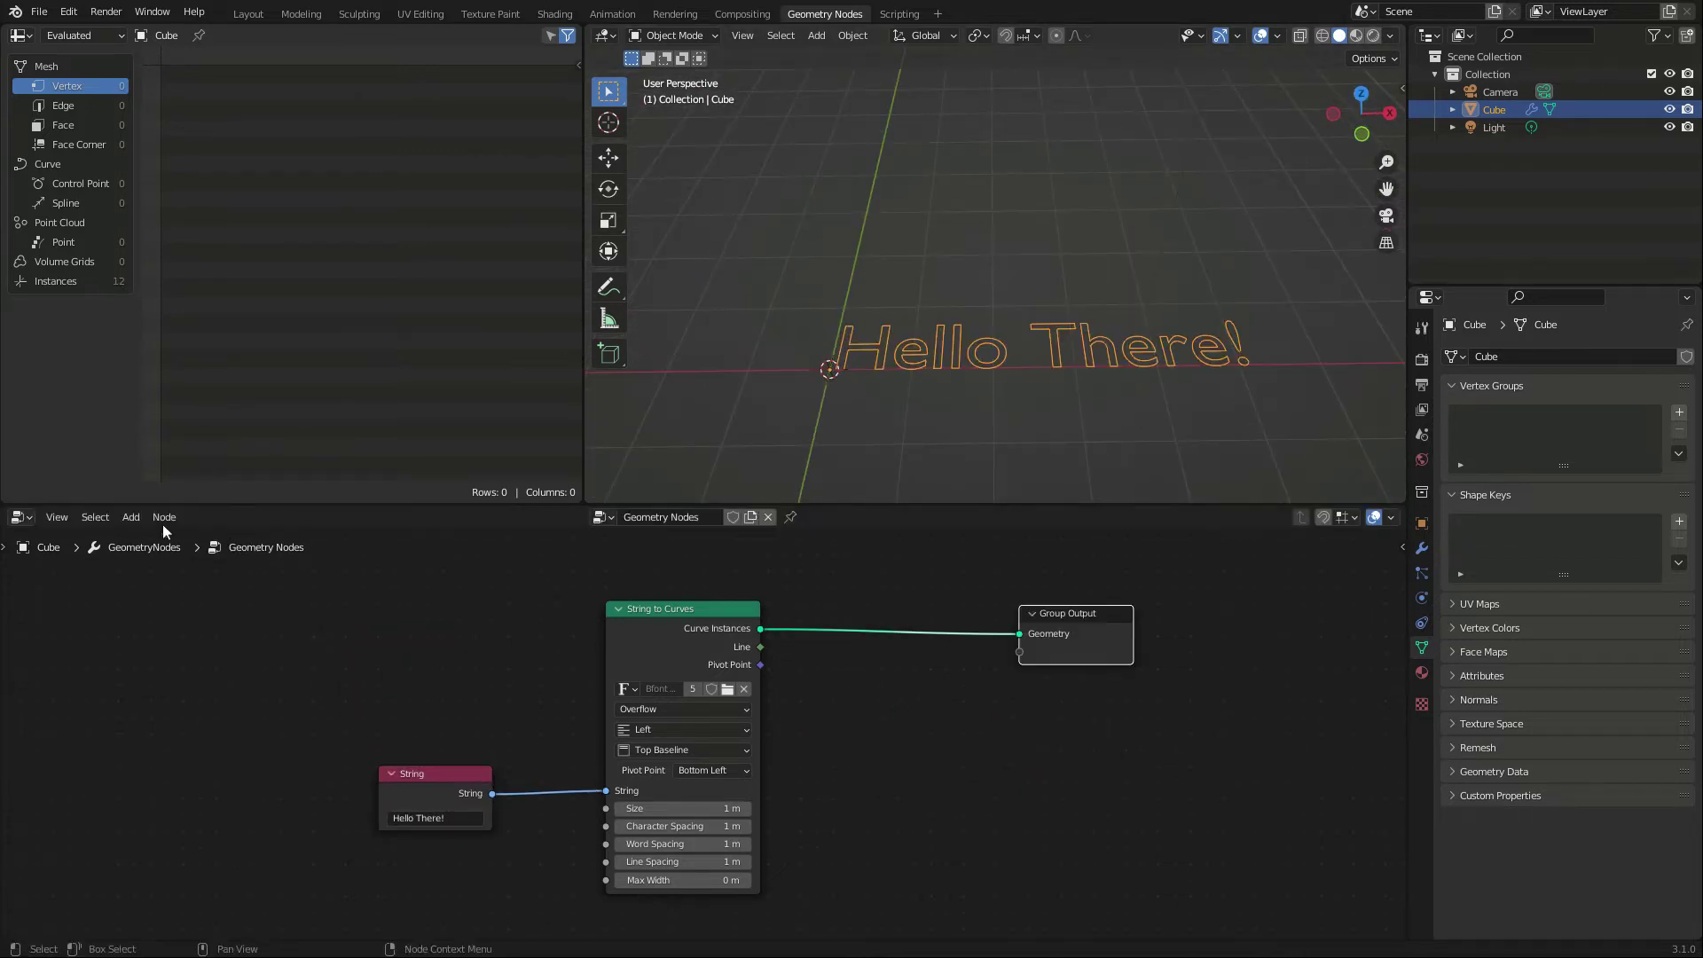
- Insert a Fill Curve node between String to Curves and Group Output and set it to N-gons
left_click(133, 519)
mouse_move(176, 599)
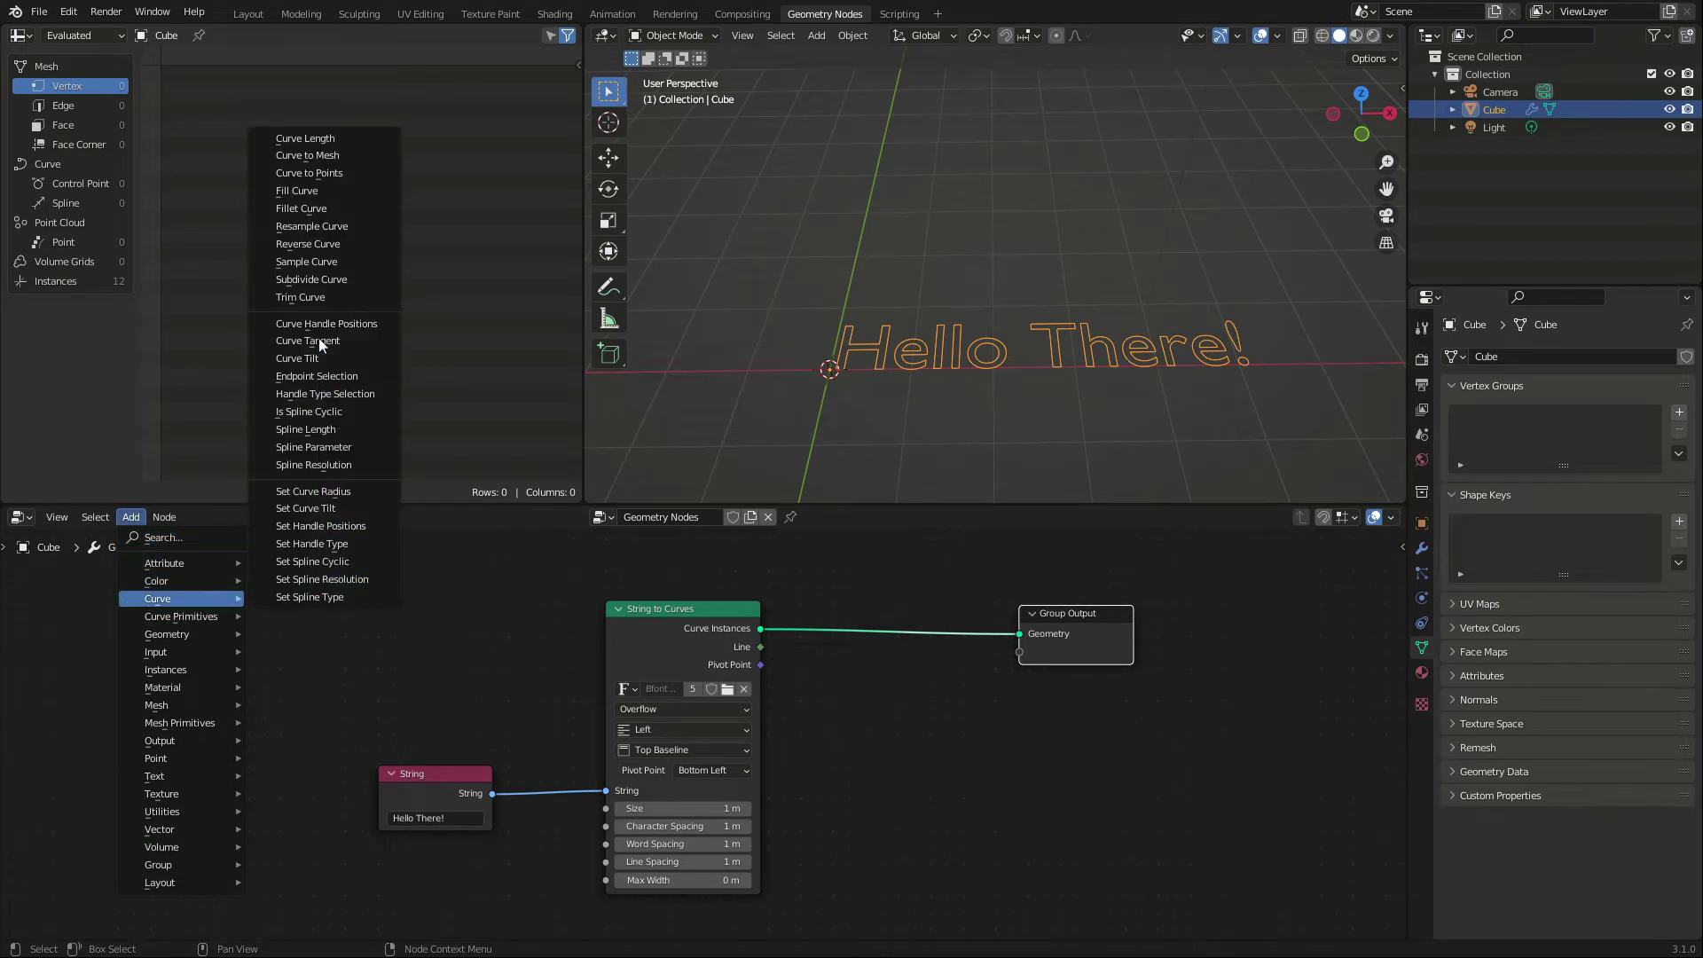
left_click(313, 192)
left_click(828, 587)
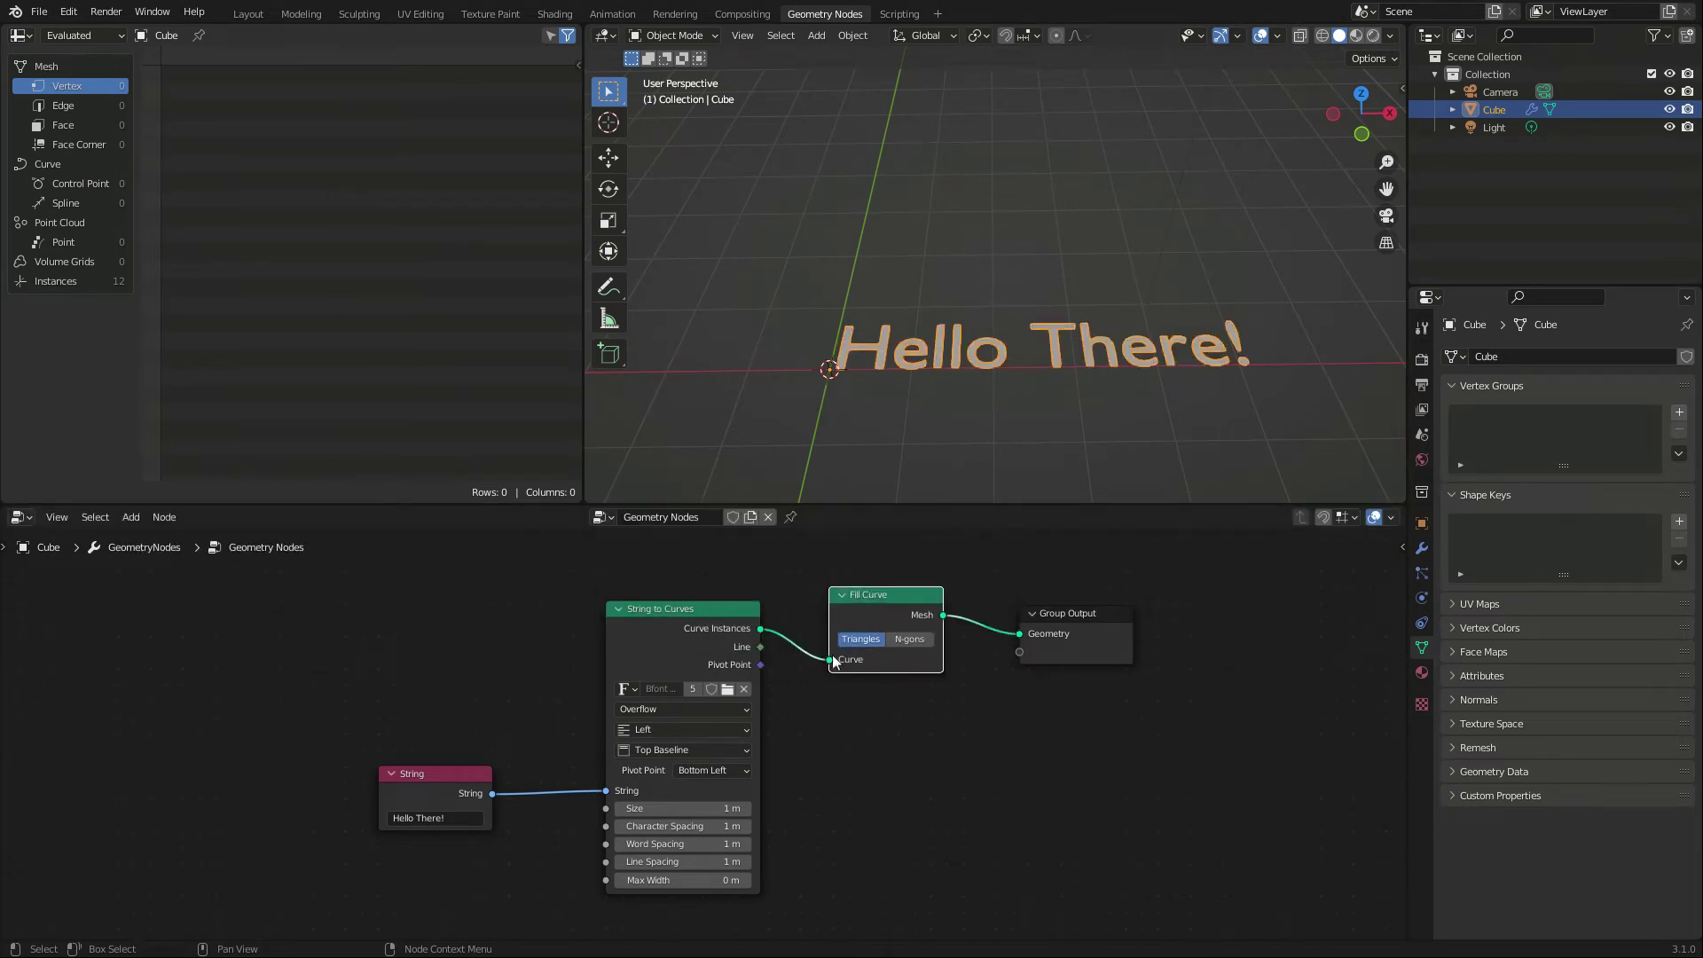
middle_click_drag(1001, 412, 992, 424)
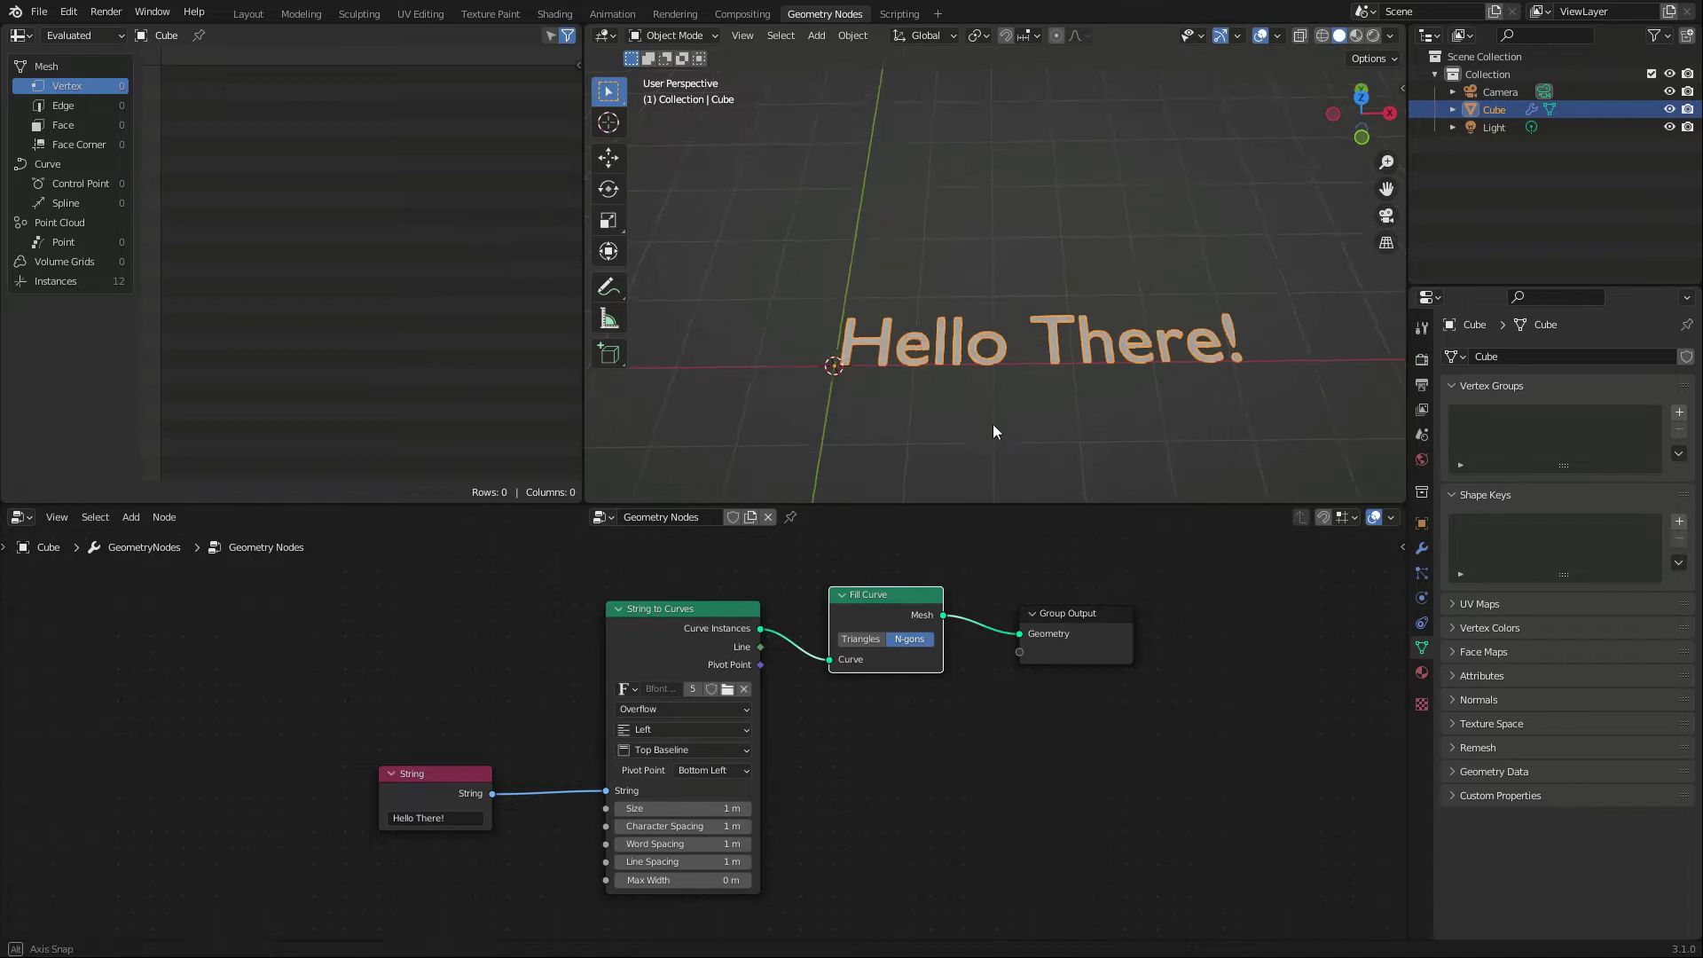
scroll(992, 424, "up", 4)
scroll(1014, 354, "down", 4)
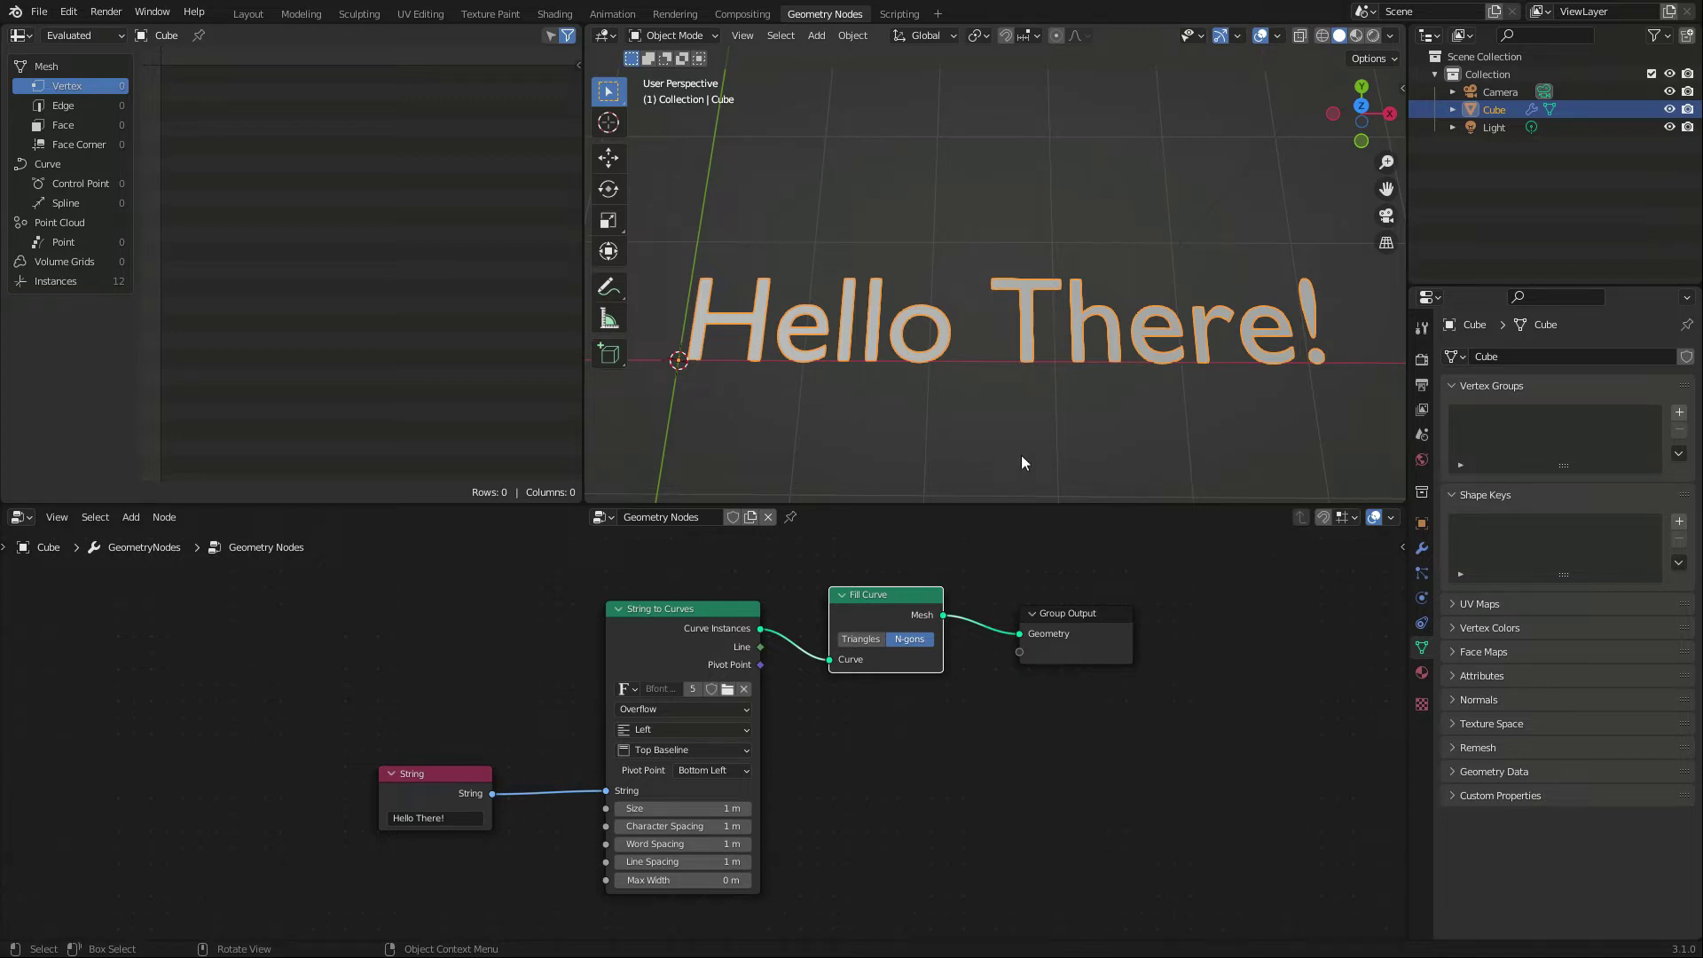
- Insert an Extrude Mesh node between Fill Curve and Group Output and set its offset scale to 0.090
left_click(135, 523)
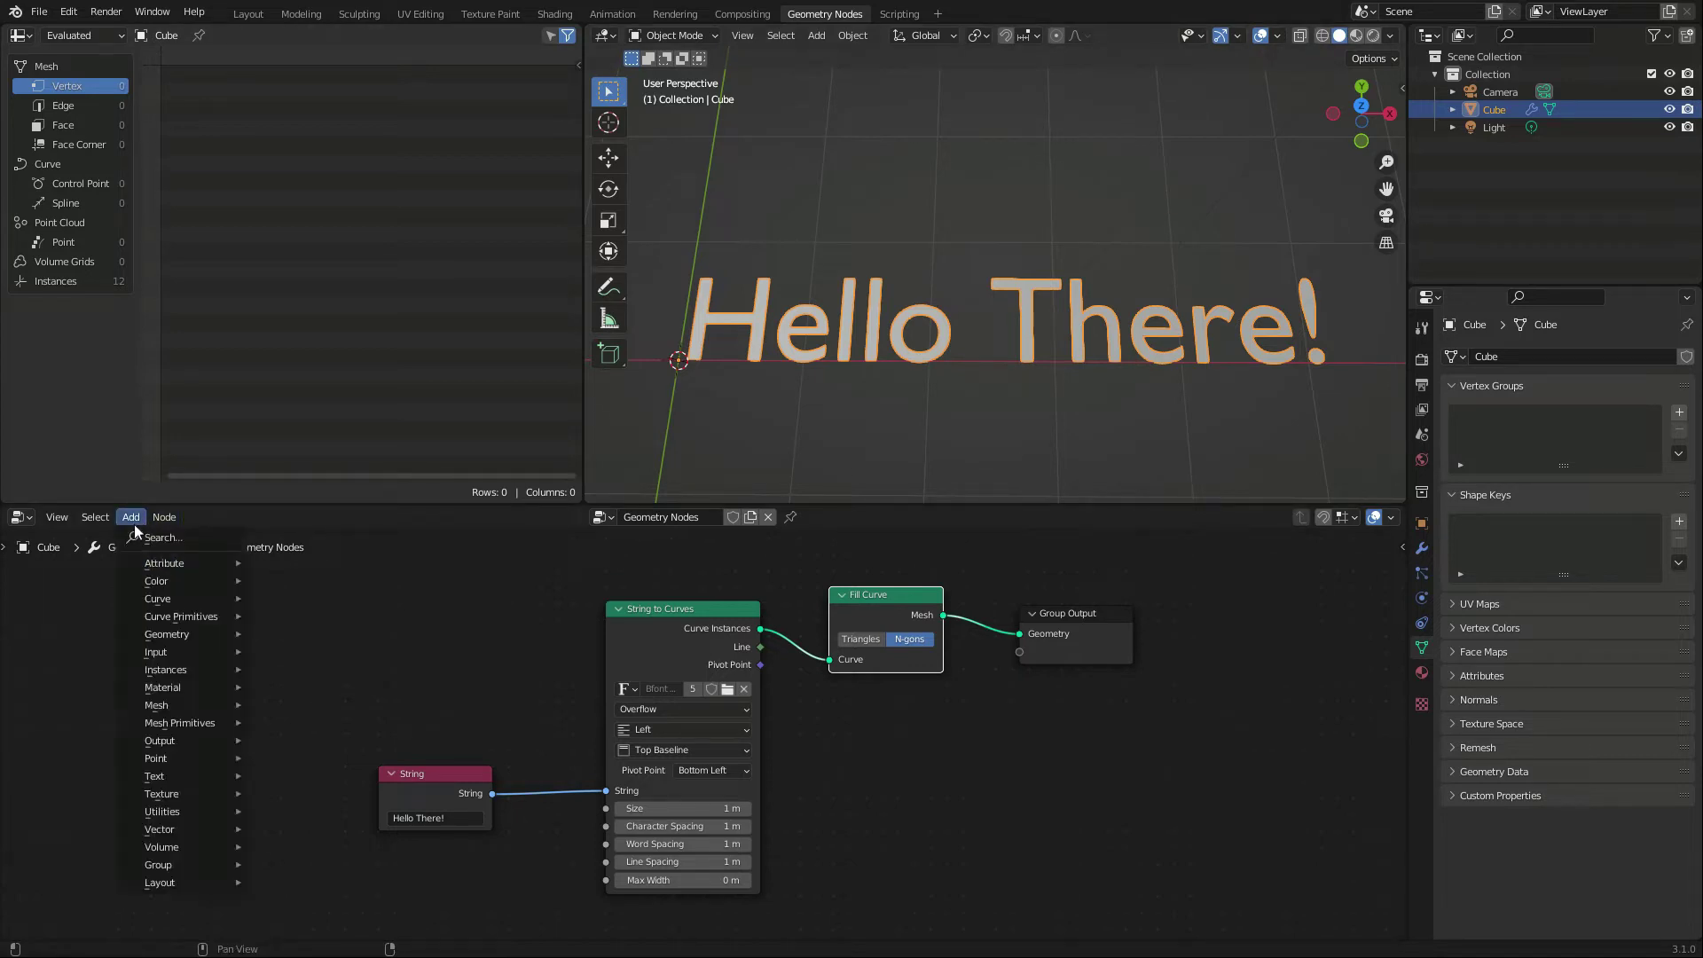
type("extru")
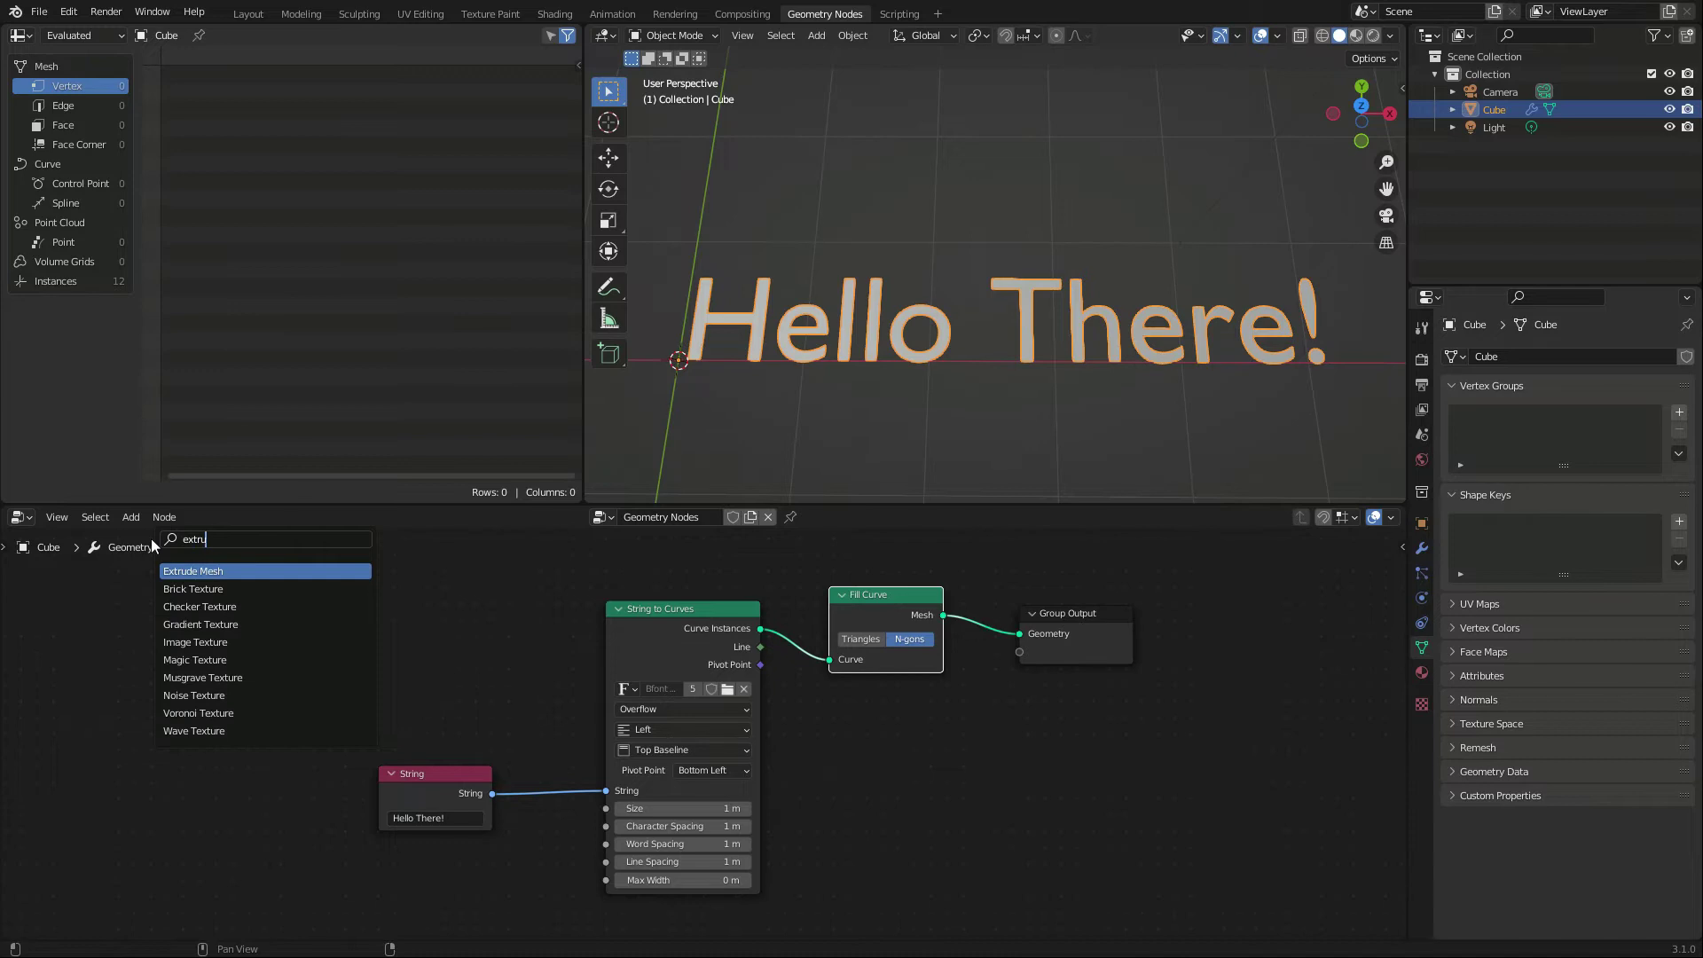
left_click(286, 572)
left_click(1076, 618)
left_click_drag(1107, 632, 1206, 619)
left_click(1176, 611)
left_click_drag(1082, 744, 1002, 743)
left_click(439, 676)
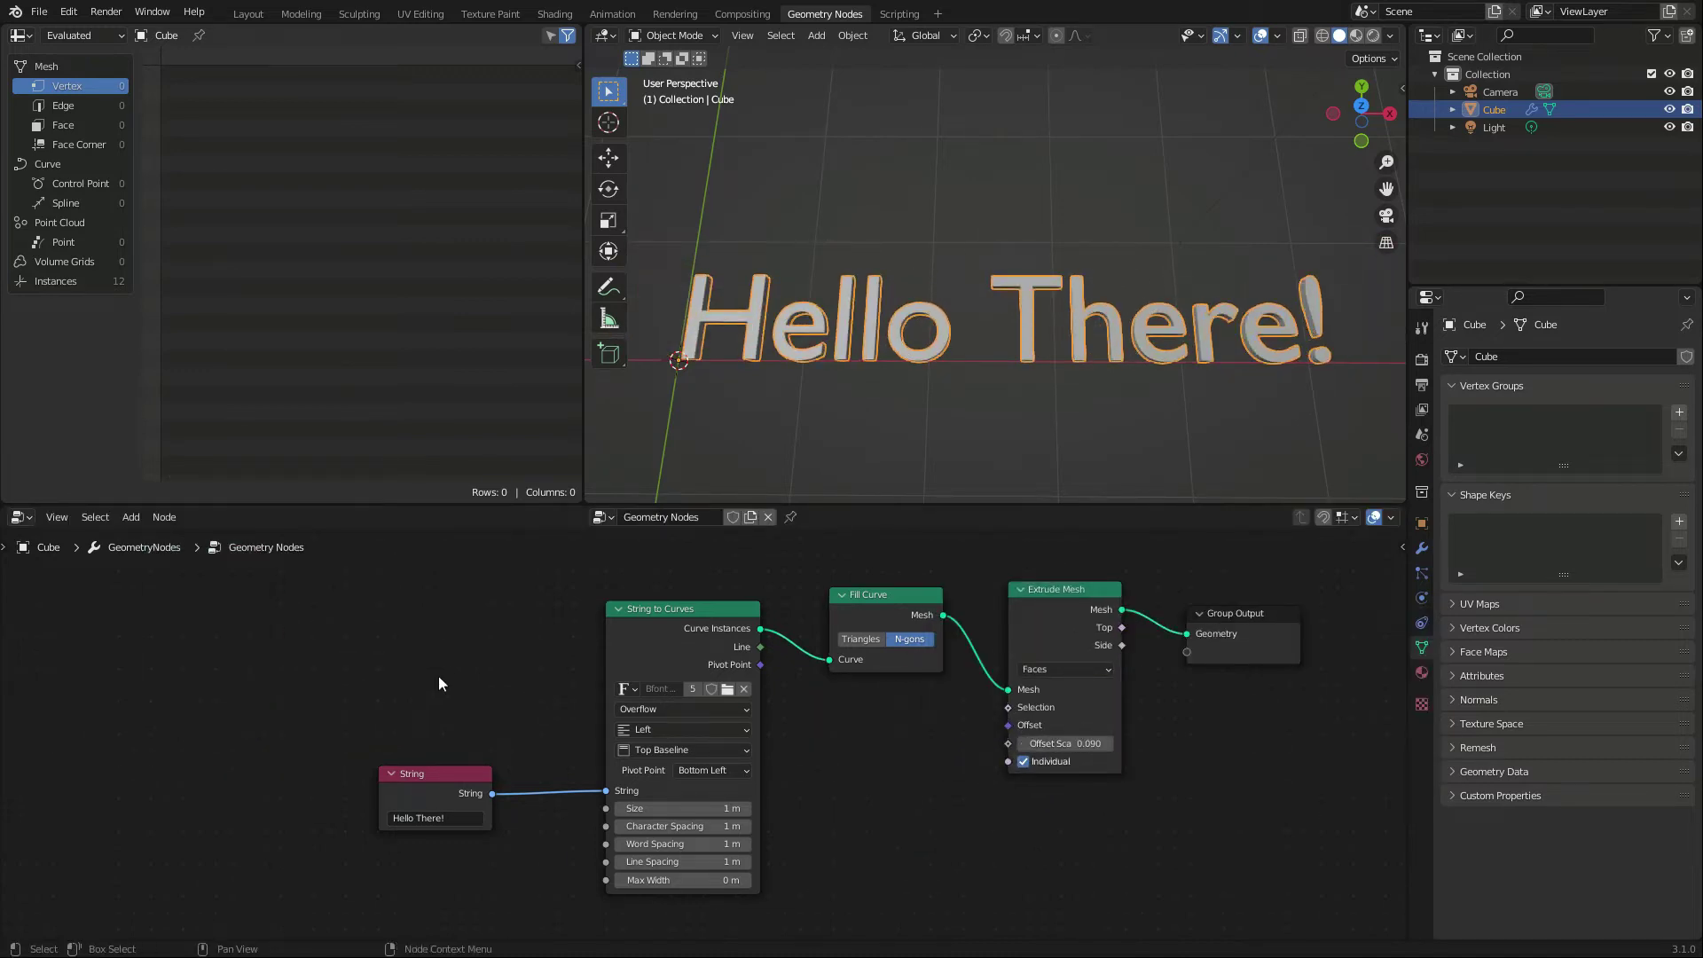
- Insert a Slice String node between String and String to Curves and set its length to 12
left_click(134, 516)
mouse_move(204, 776)
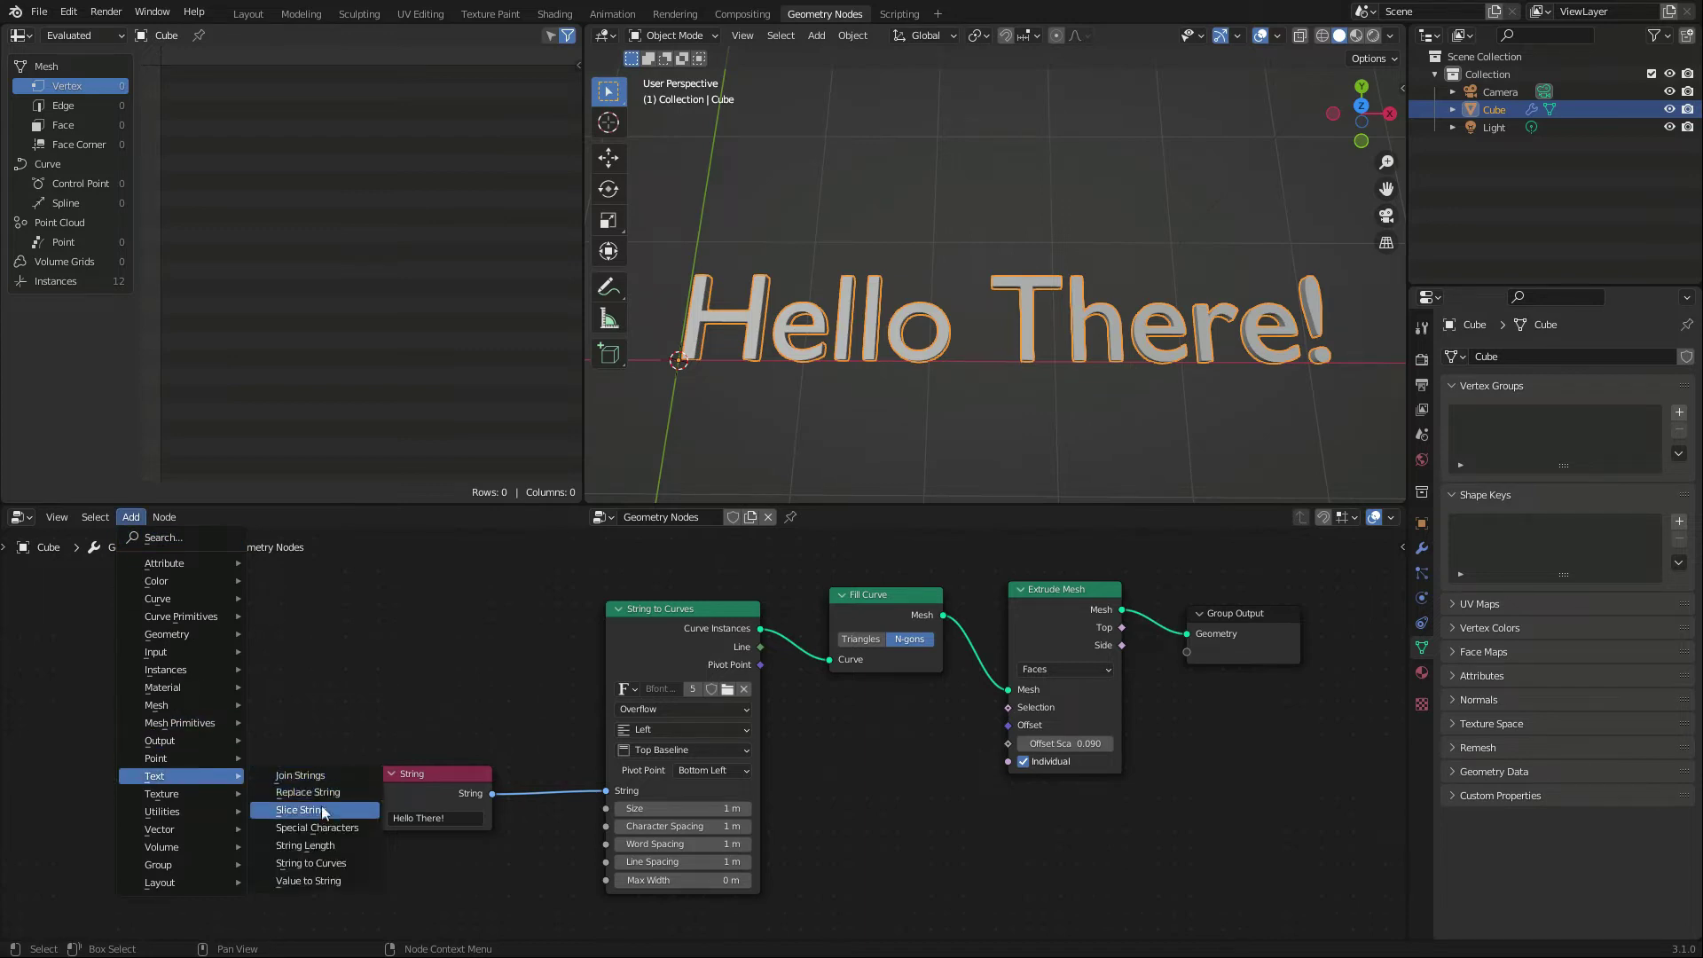
left_click(294, 807)
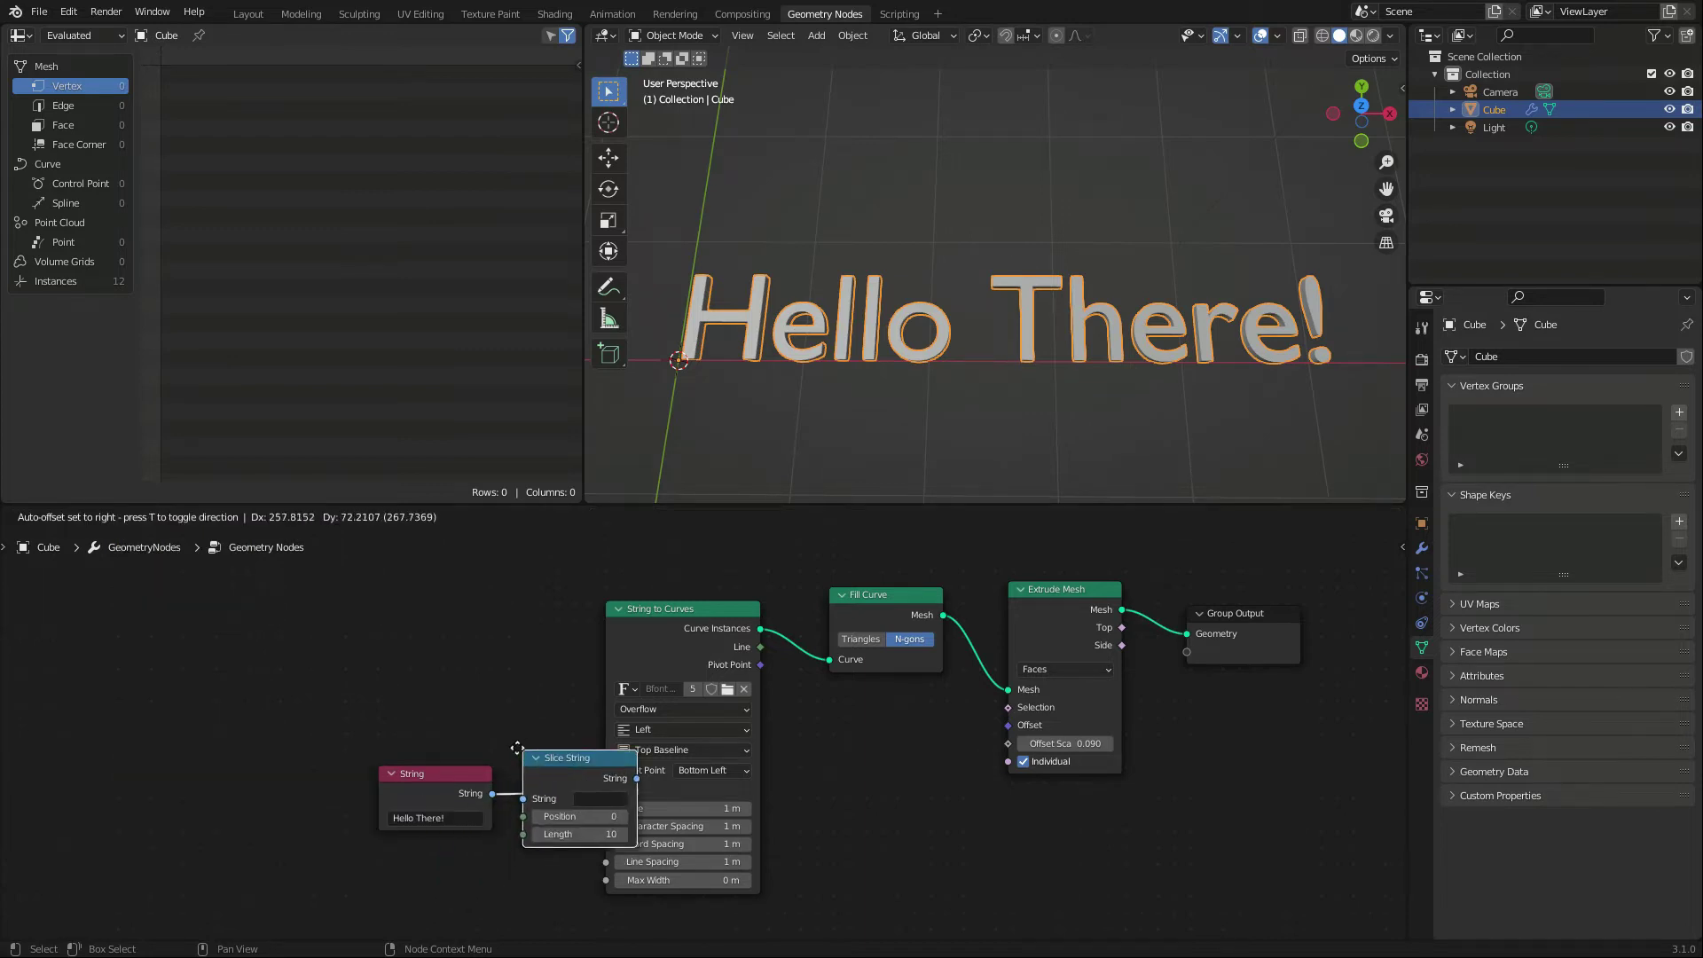
left_click(585, 792)
mouse_move(622, 832)
left_mouse_down()
mouse_move(577, 832)
mouse_move(623, 832)
left_mouse_up()
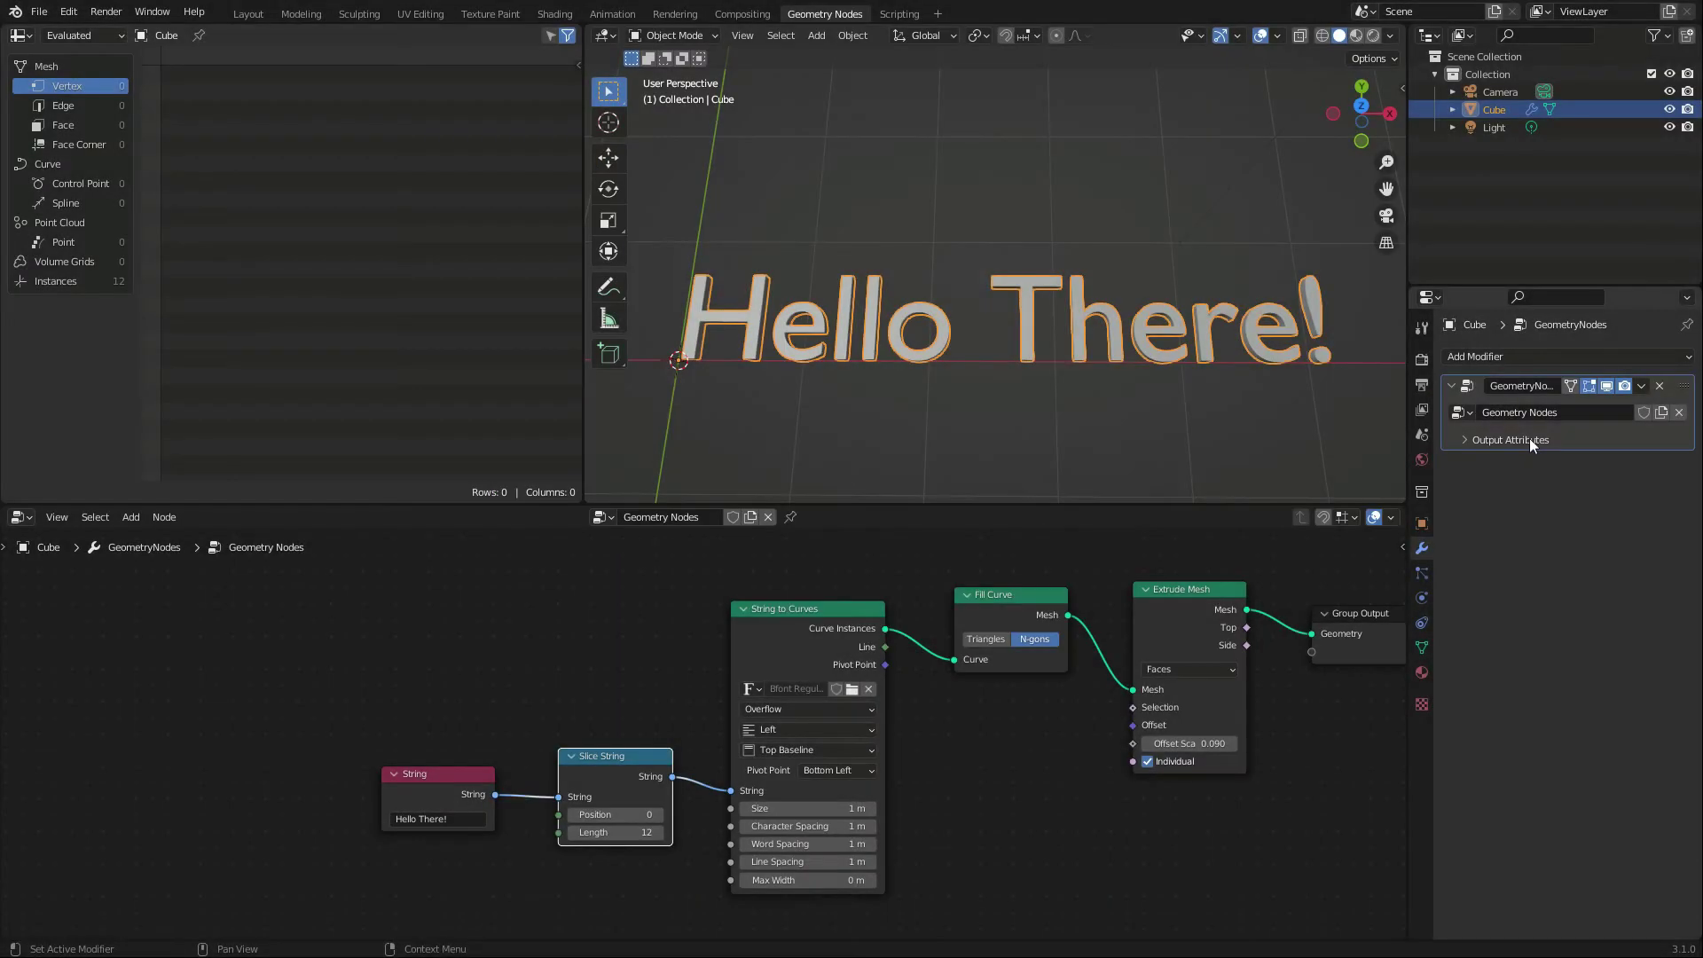
- Add a Group Input node to the empty area above and beside the String node
left_click(140, 518)
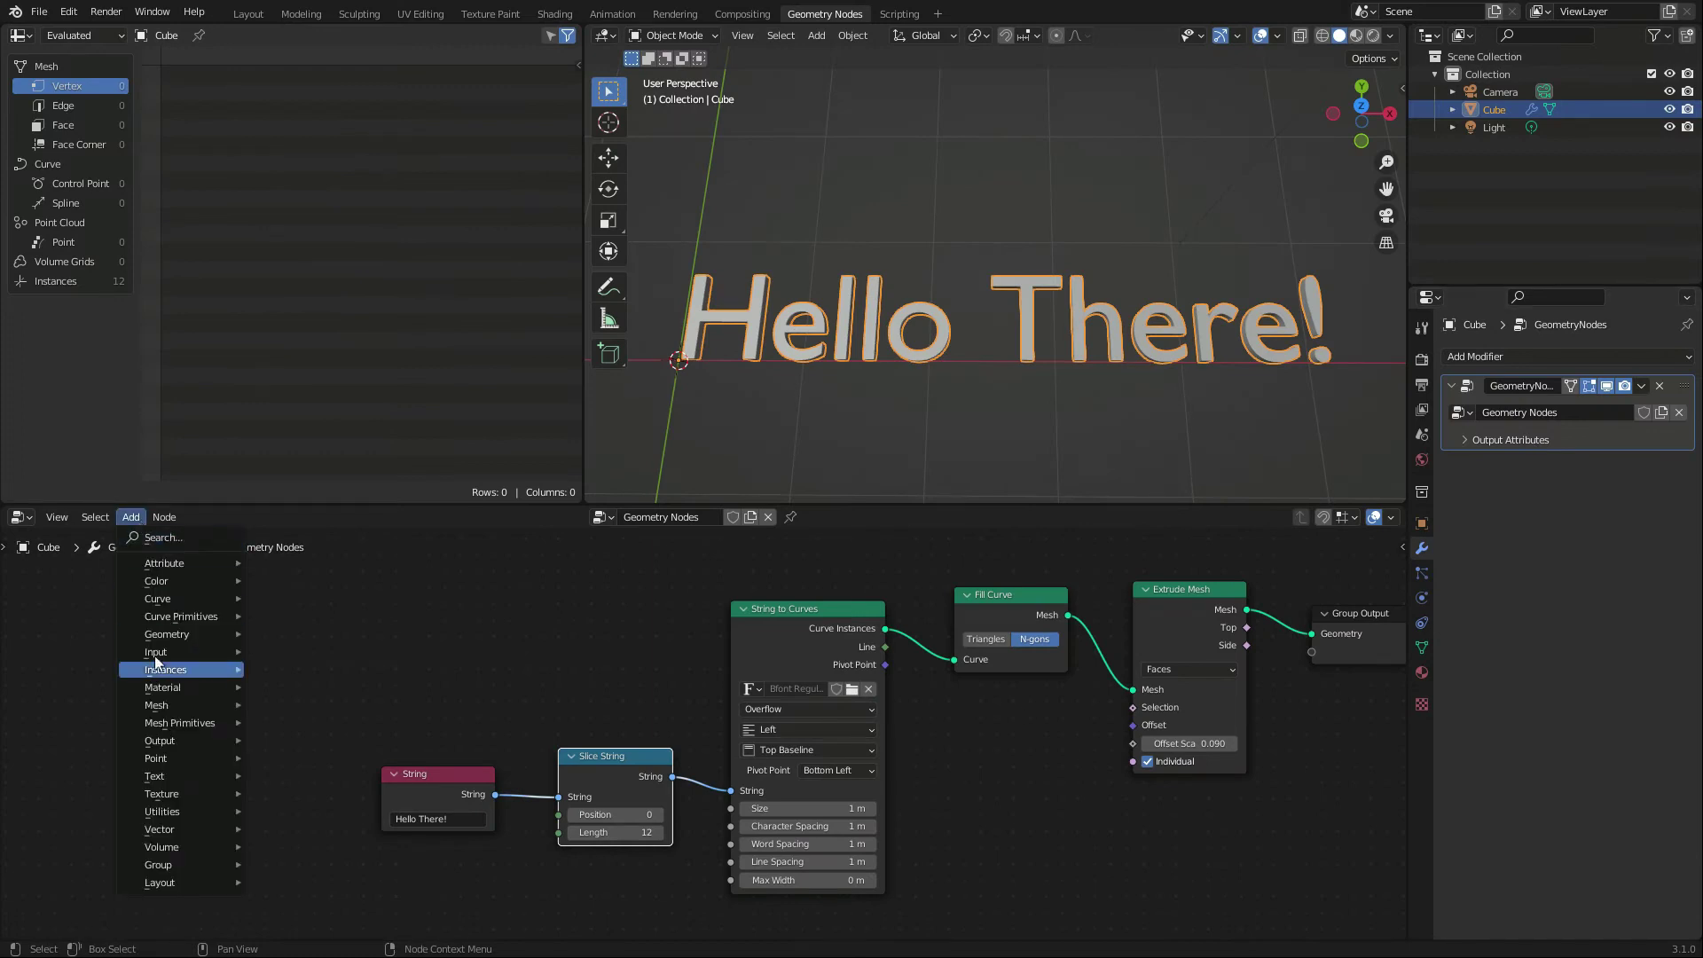
mouse_move(185, 864)
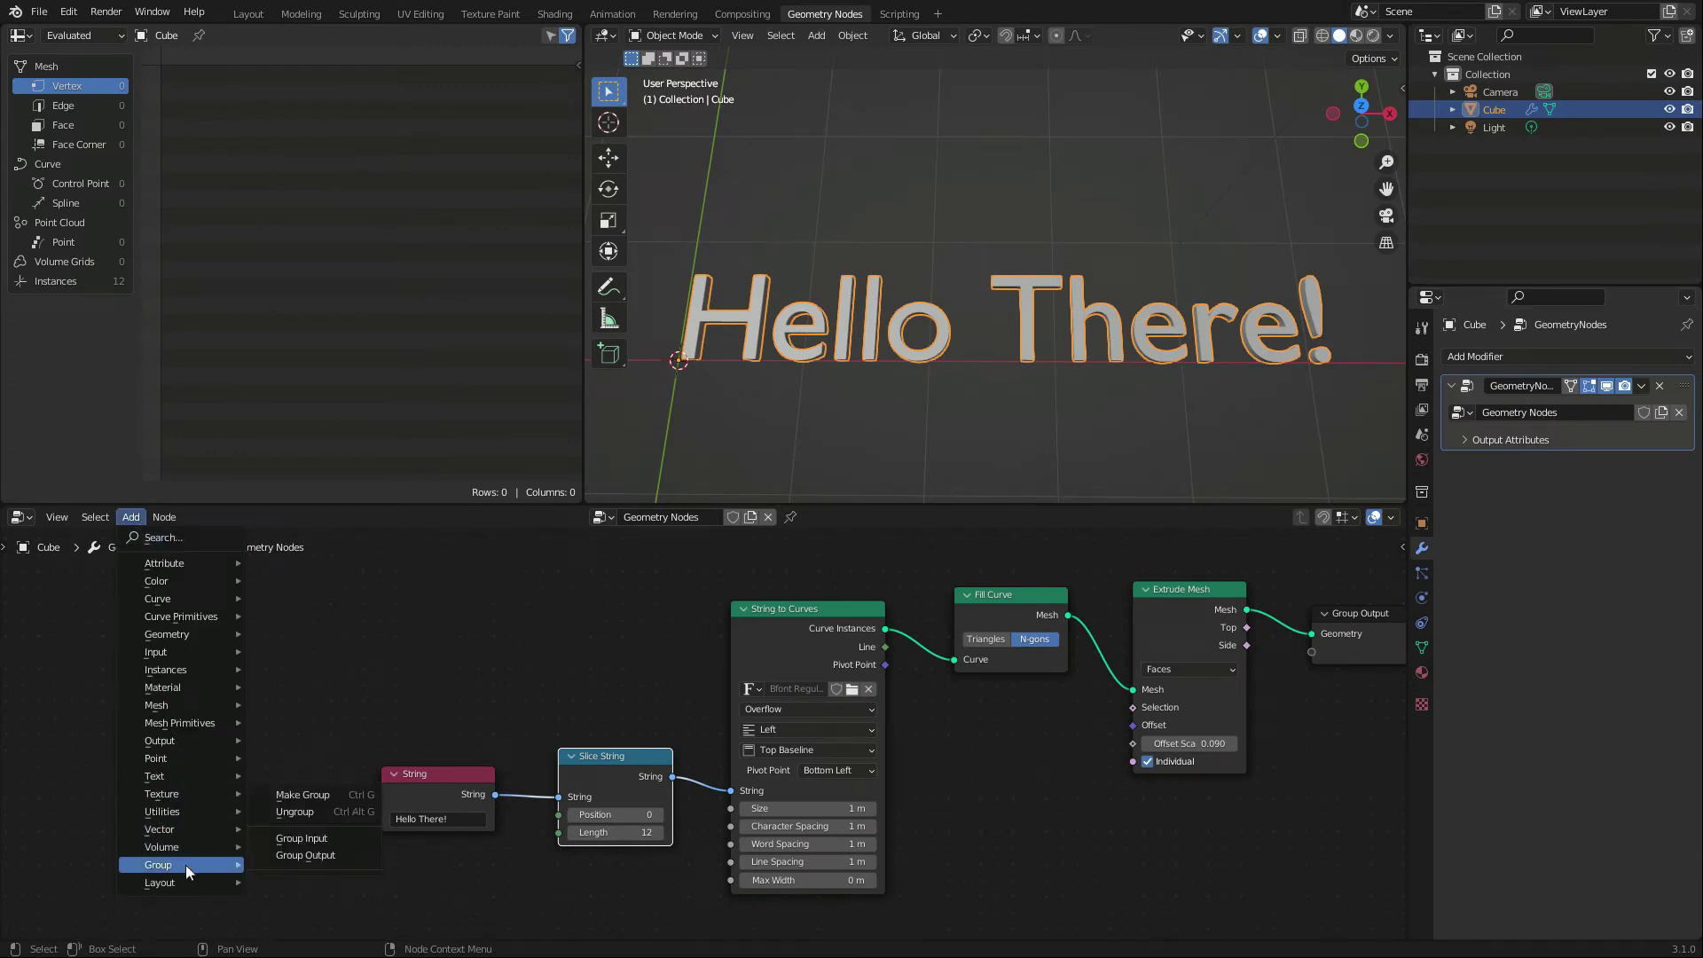
left_click(306, 837)
left_click(241, 666)
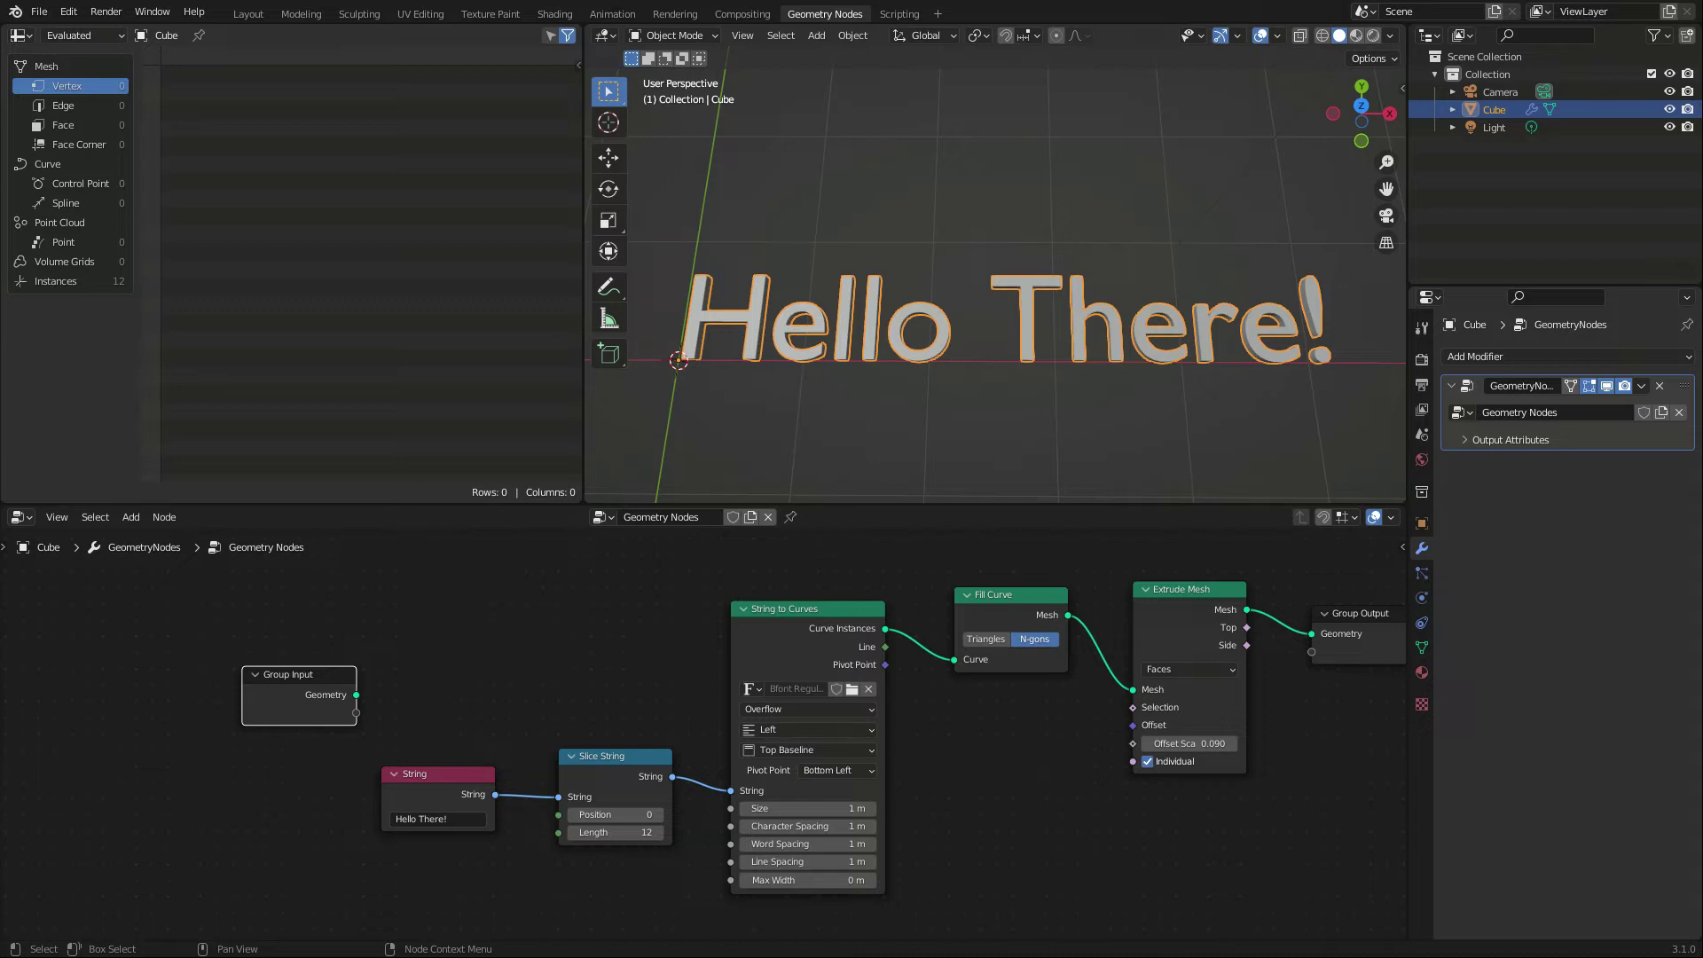
- Create a new node group input named Text and set its type to String
key("n")
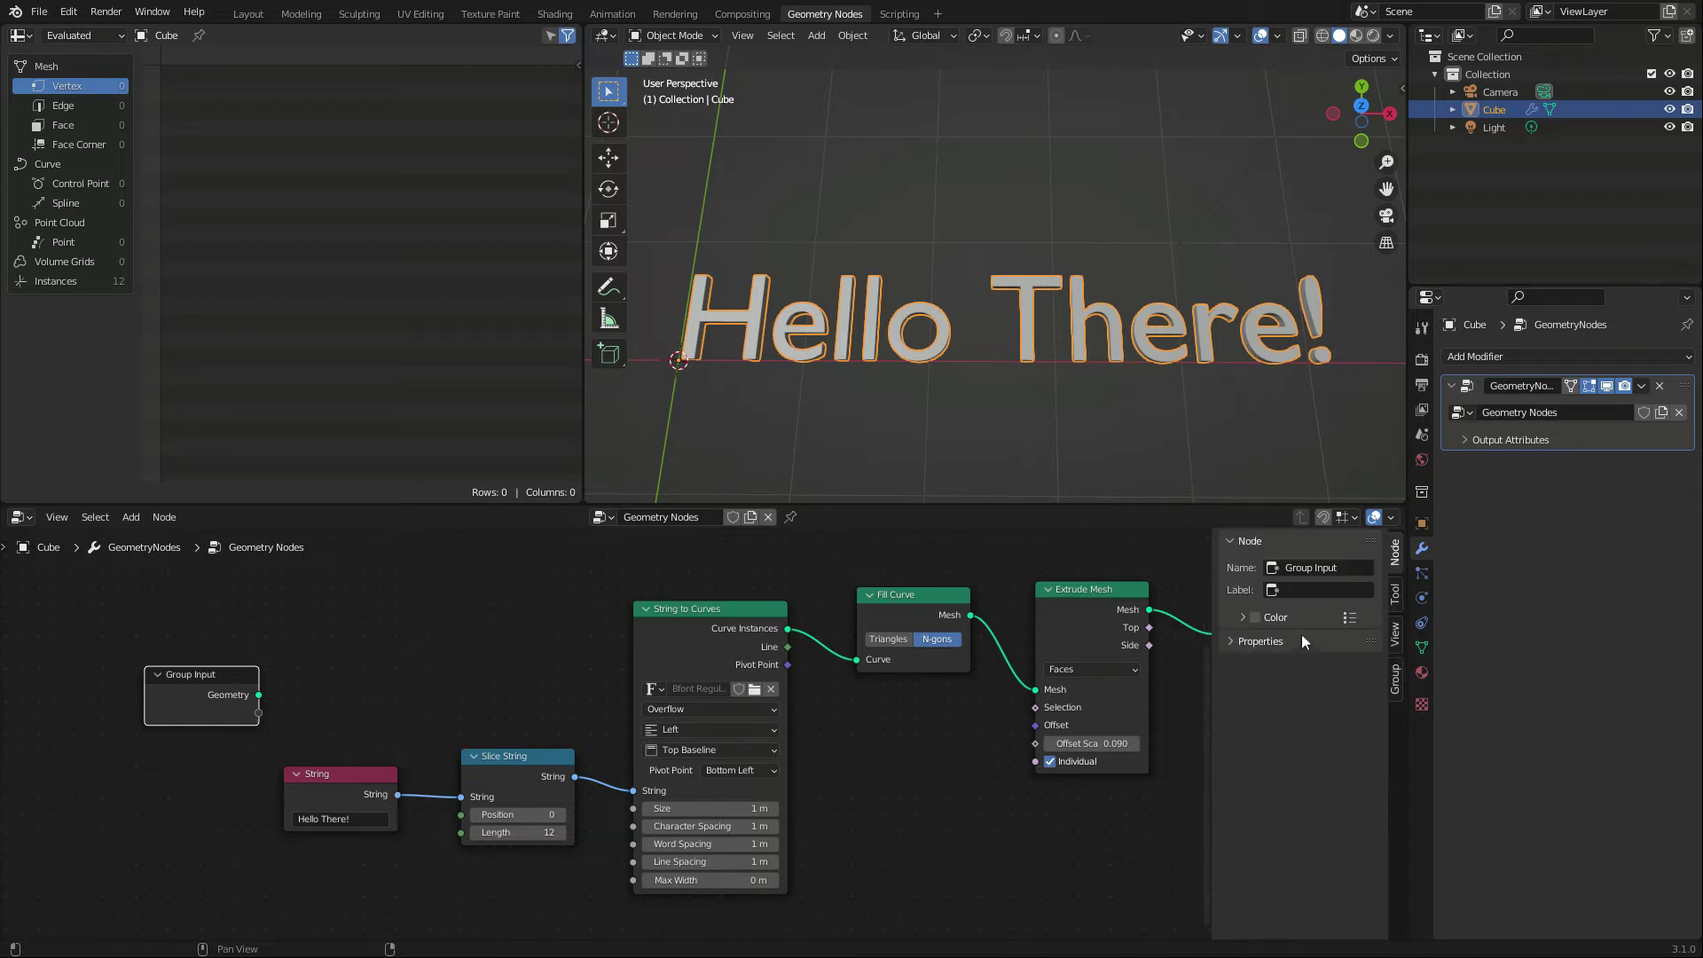
left_click(1395, 681)
left_click(1366, 569)
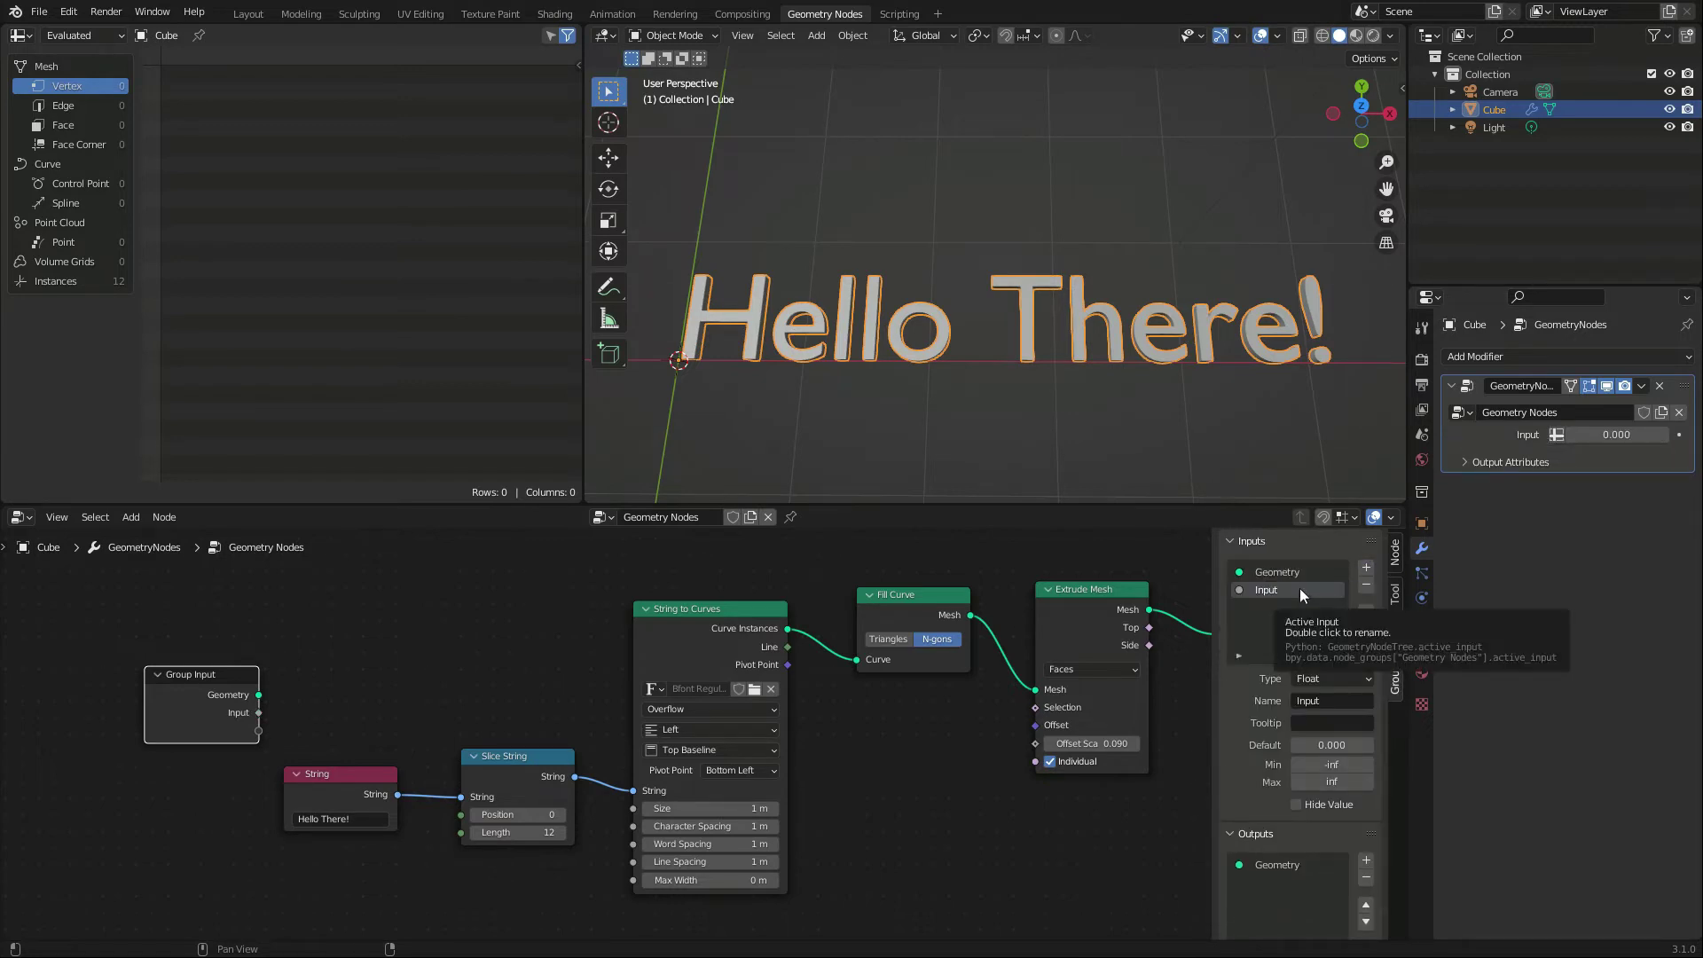
double_click(1300, 588)
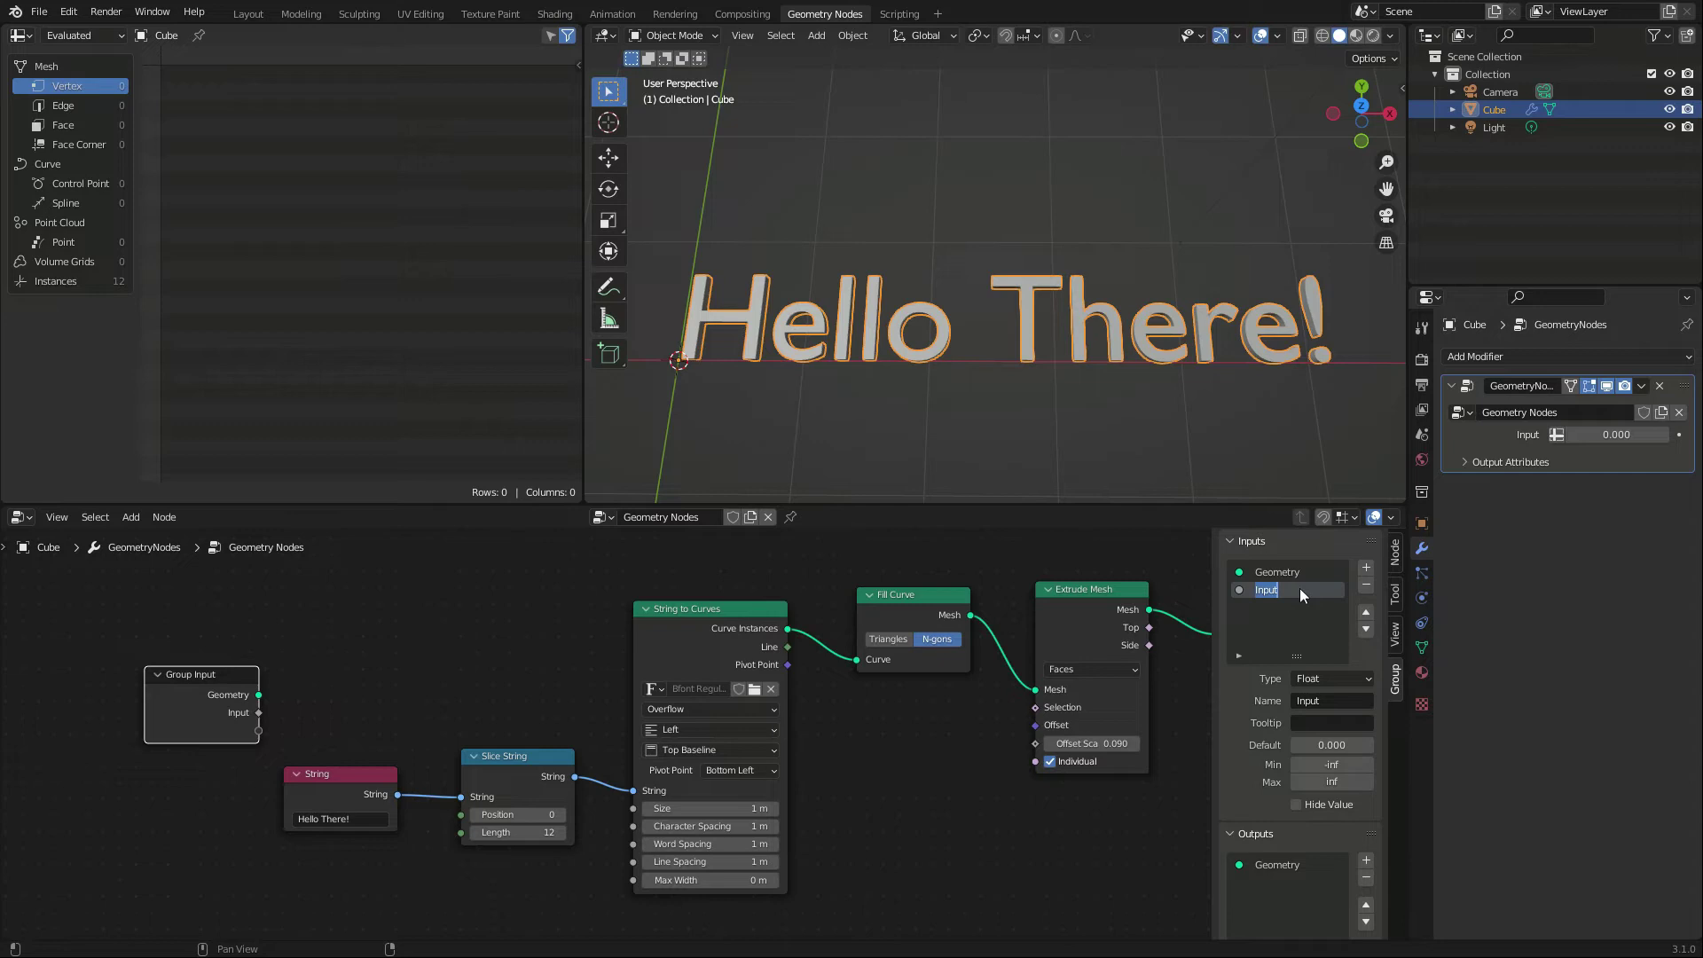
type("Text")
key("Return")
left_click(1335, 678)
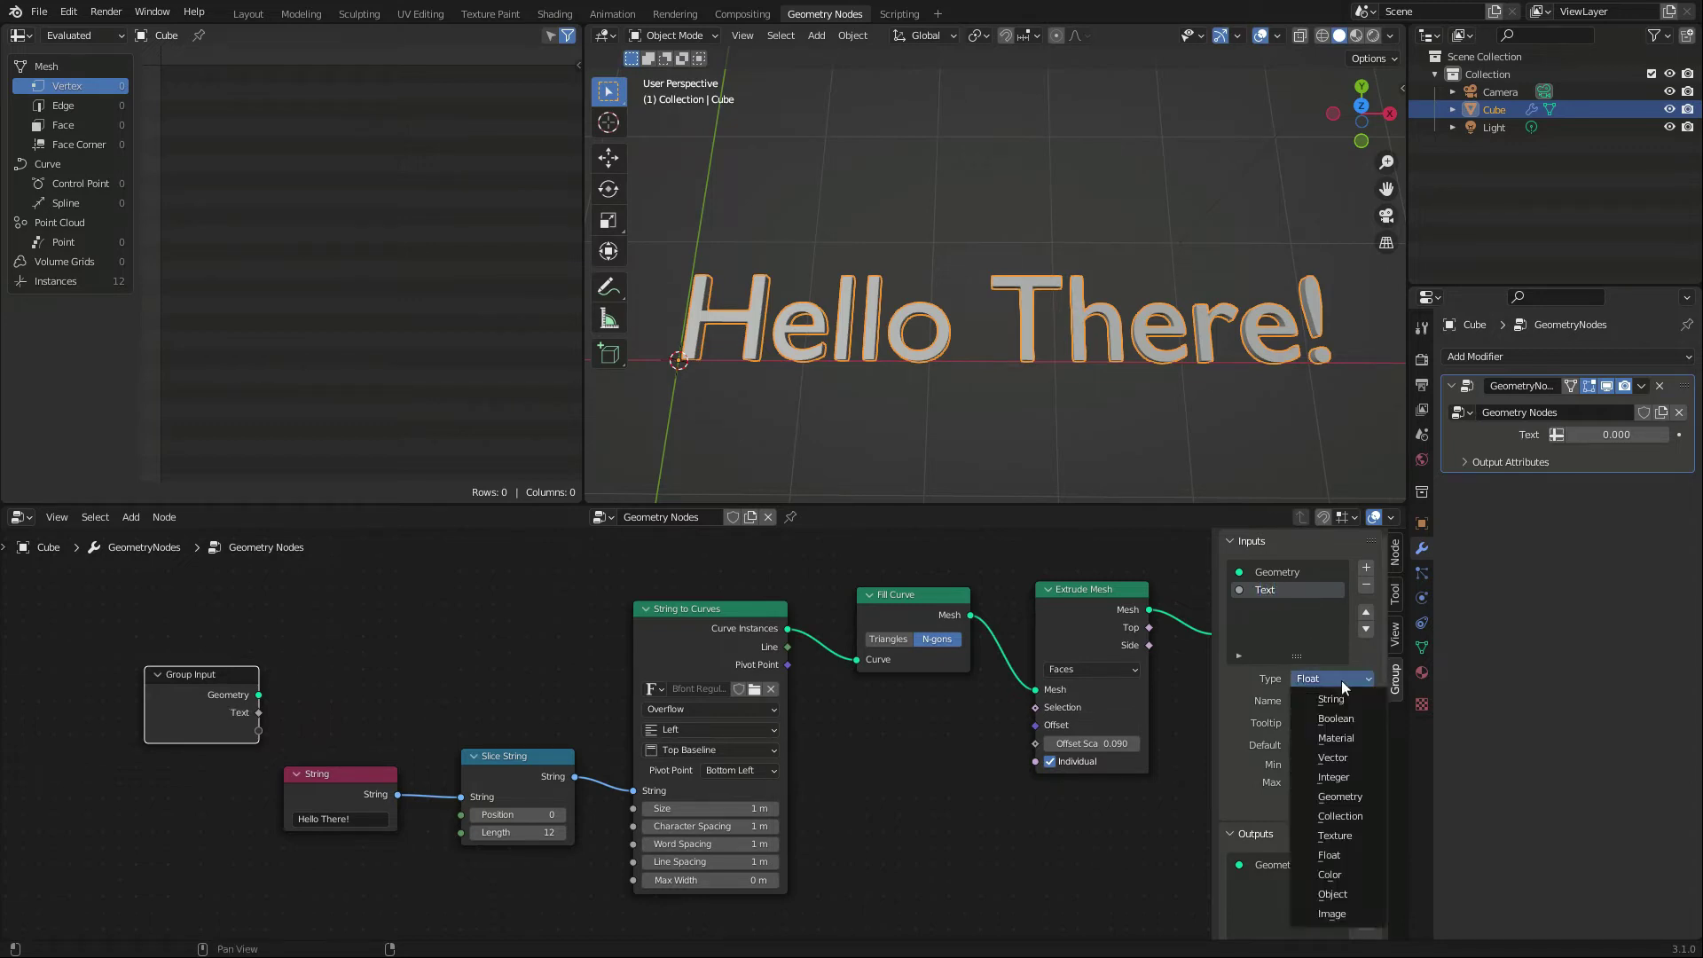
left_click(1341, 697)
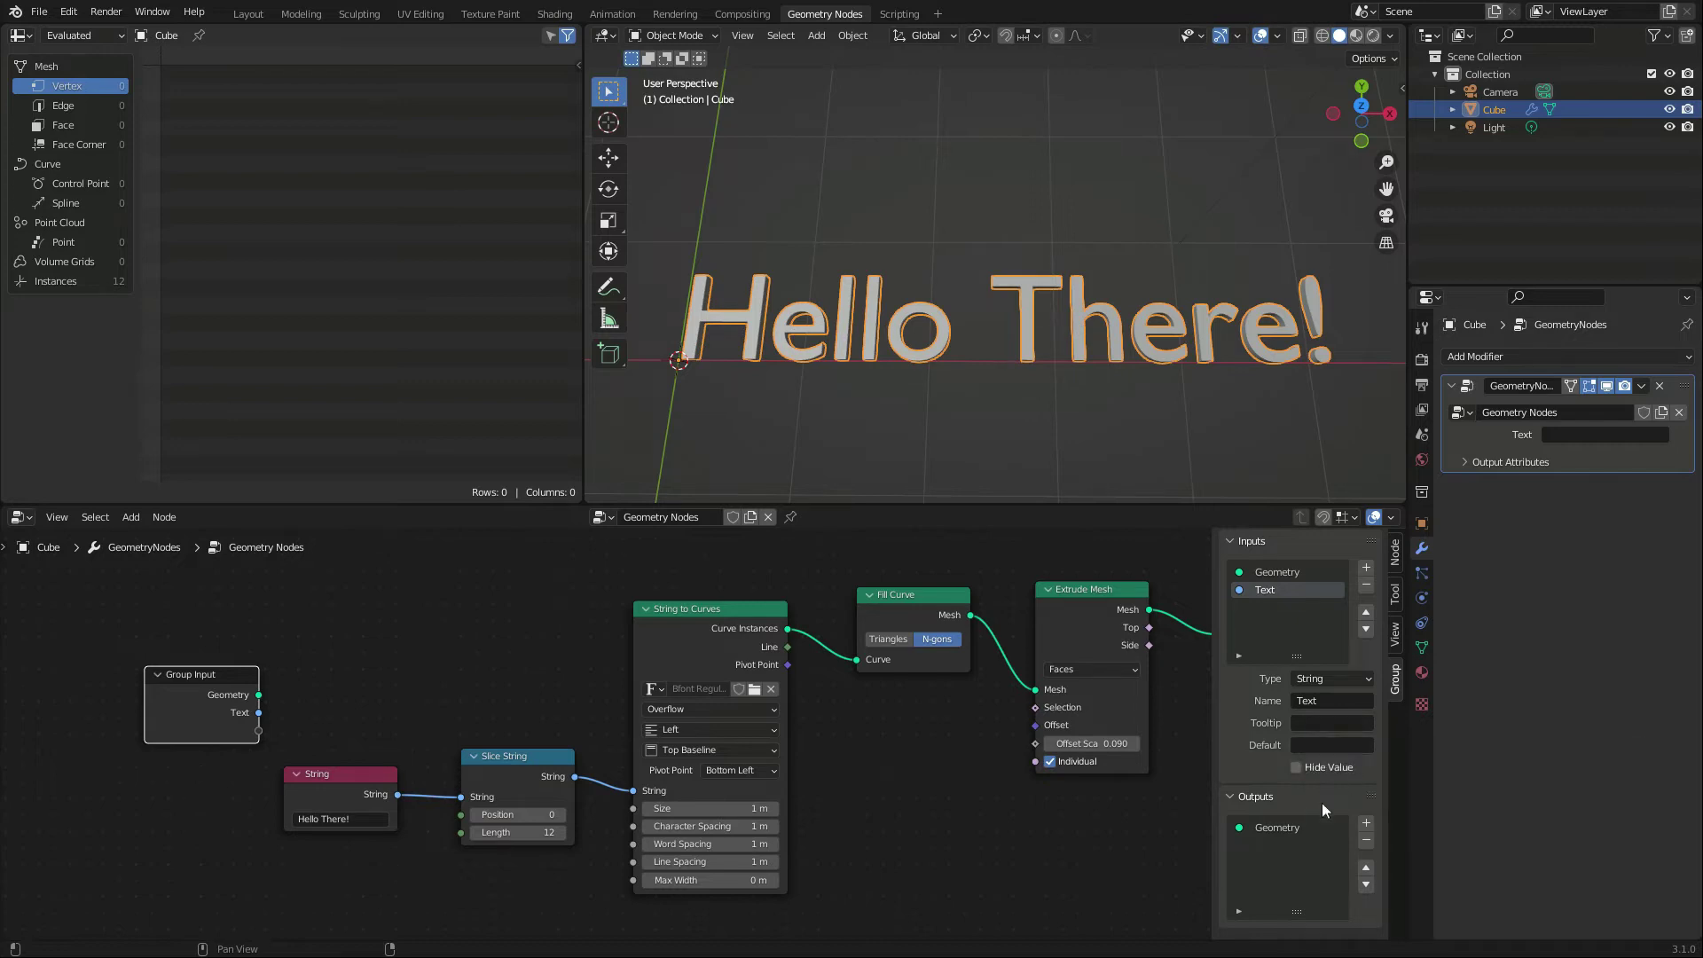
- Delete the String node and connect the Group Input's Text output to the Slice String node's String input
left_click(341, 777)
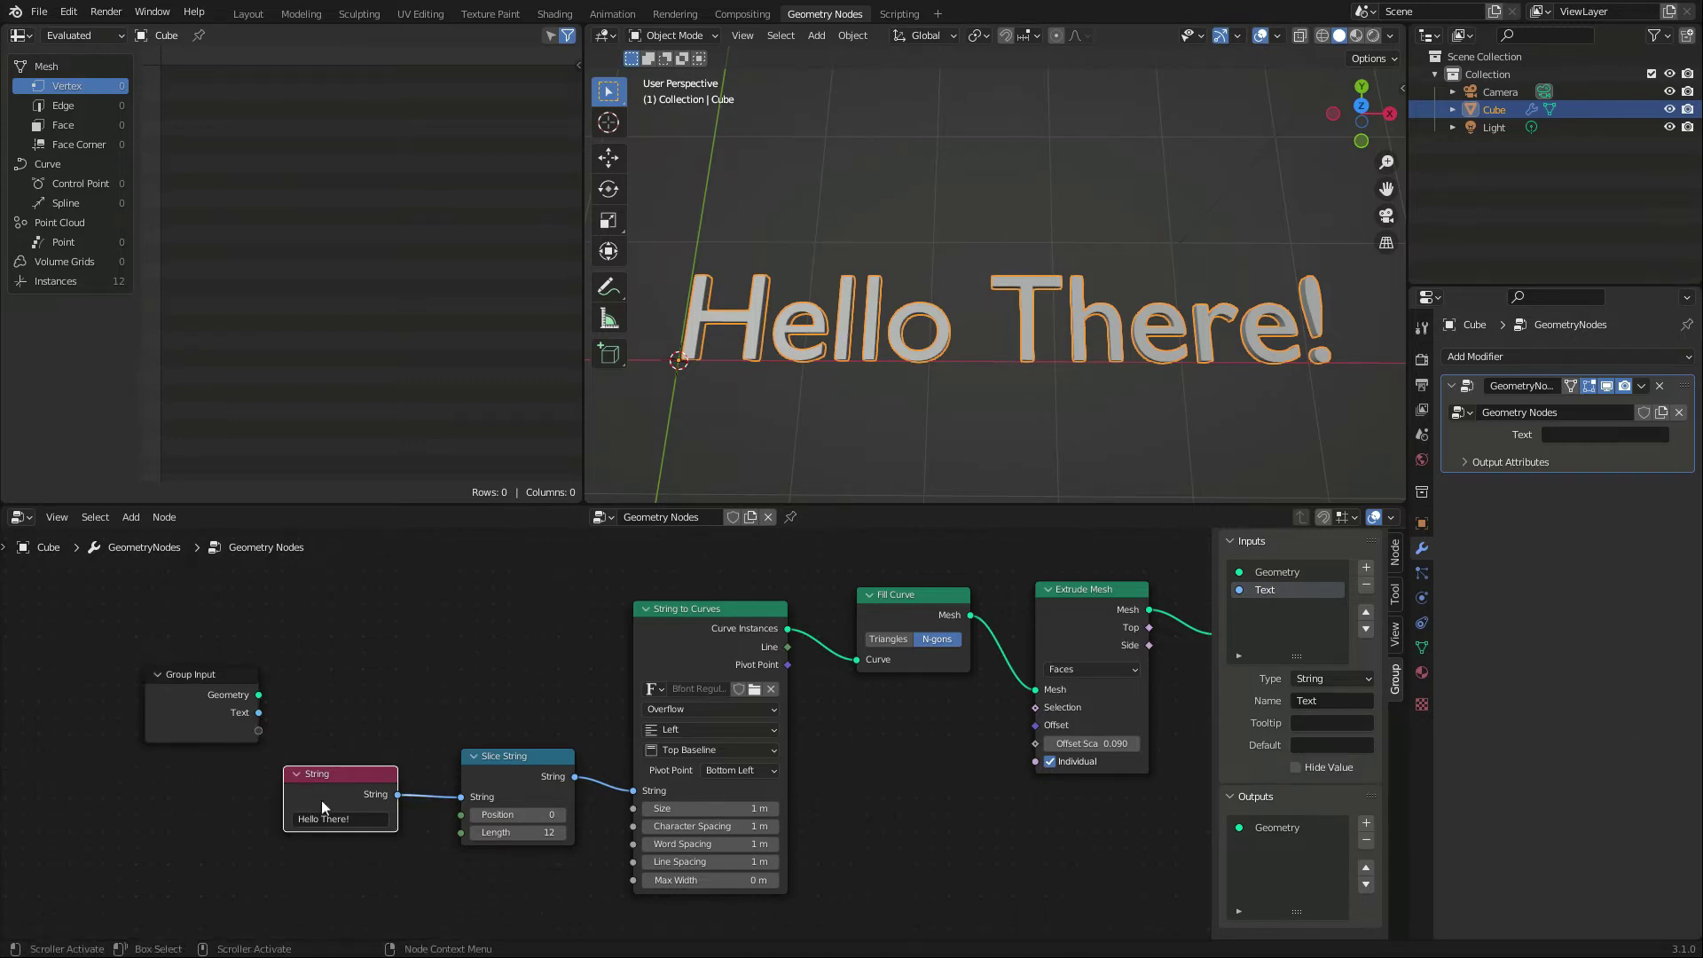
key("x")
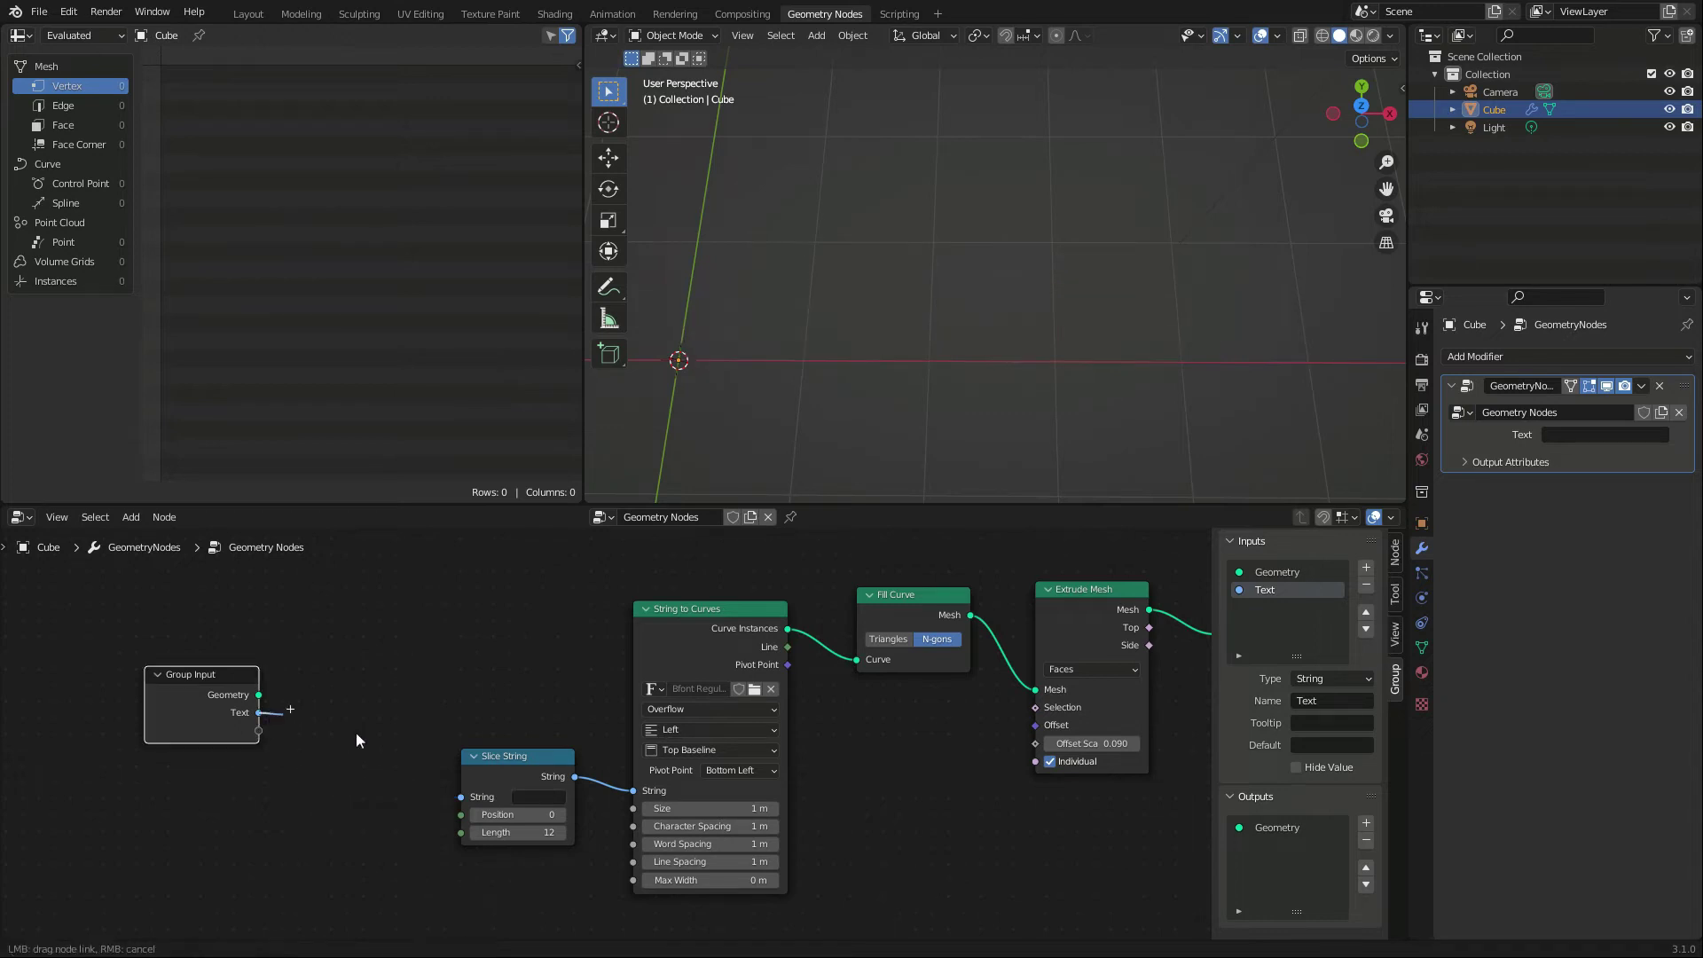
left_click_drag(258, 712, 461, 796)
- Set the Geometry Nodes modifier's Text value to "Hello There!"
left_click(1582, 438)
type("Hello There!")
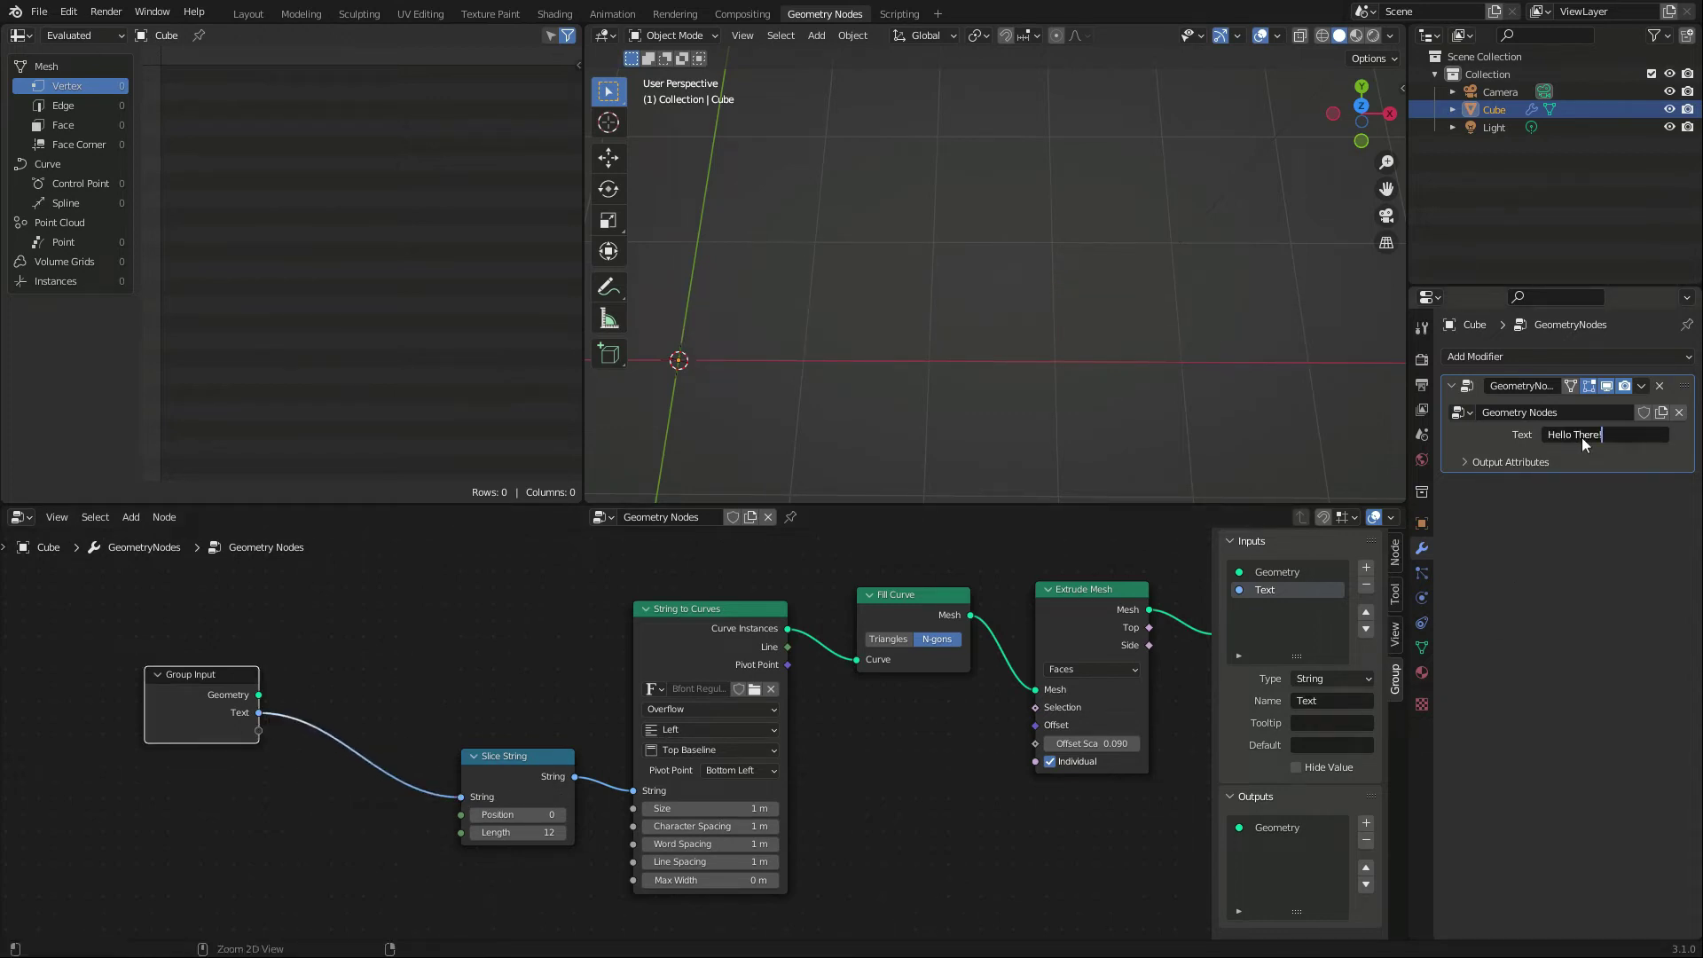
key("Return")
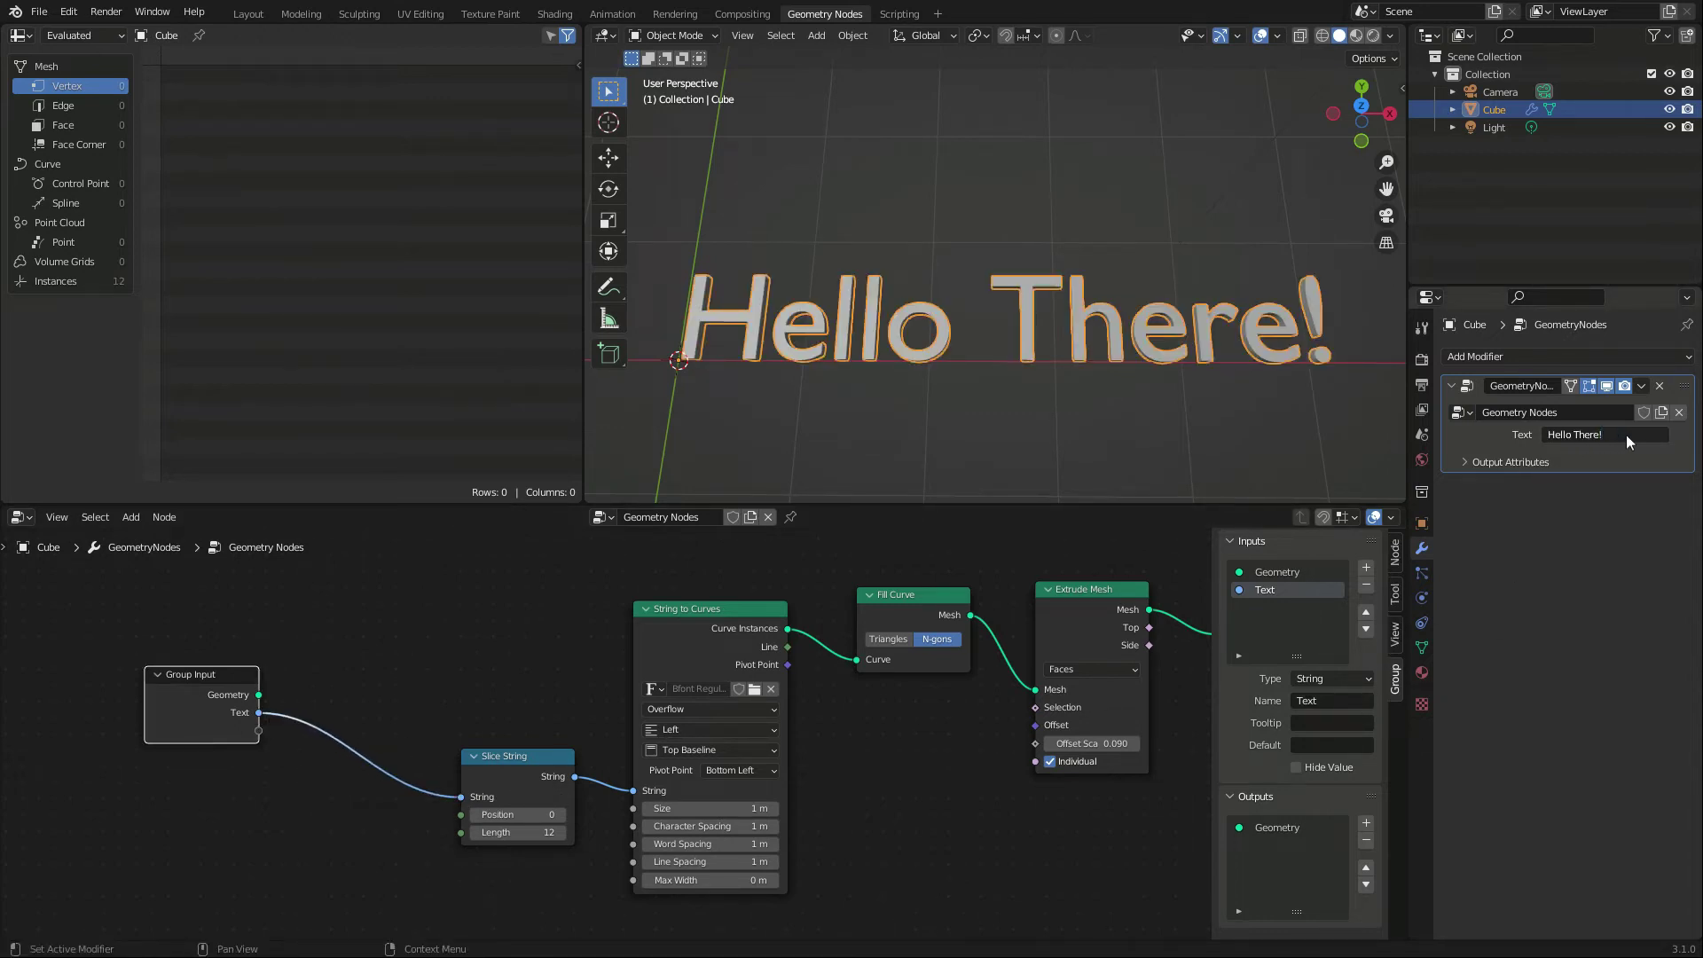
- Change the modifier's Text value to "Everythin'"
left_click(1617, 437)
type("p")
key("BackSpace")
type("Everythin")
key("Return")
double_click(1618, 435)
type("'")
key("Return")
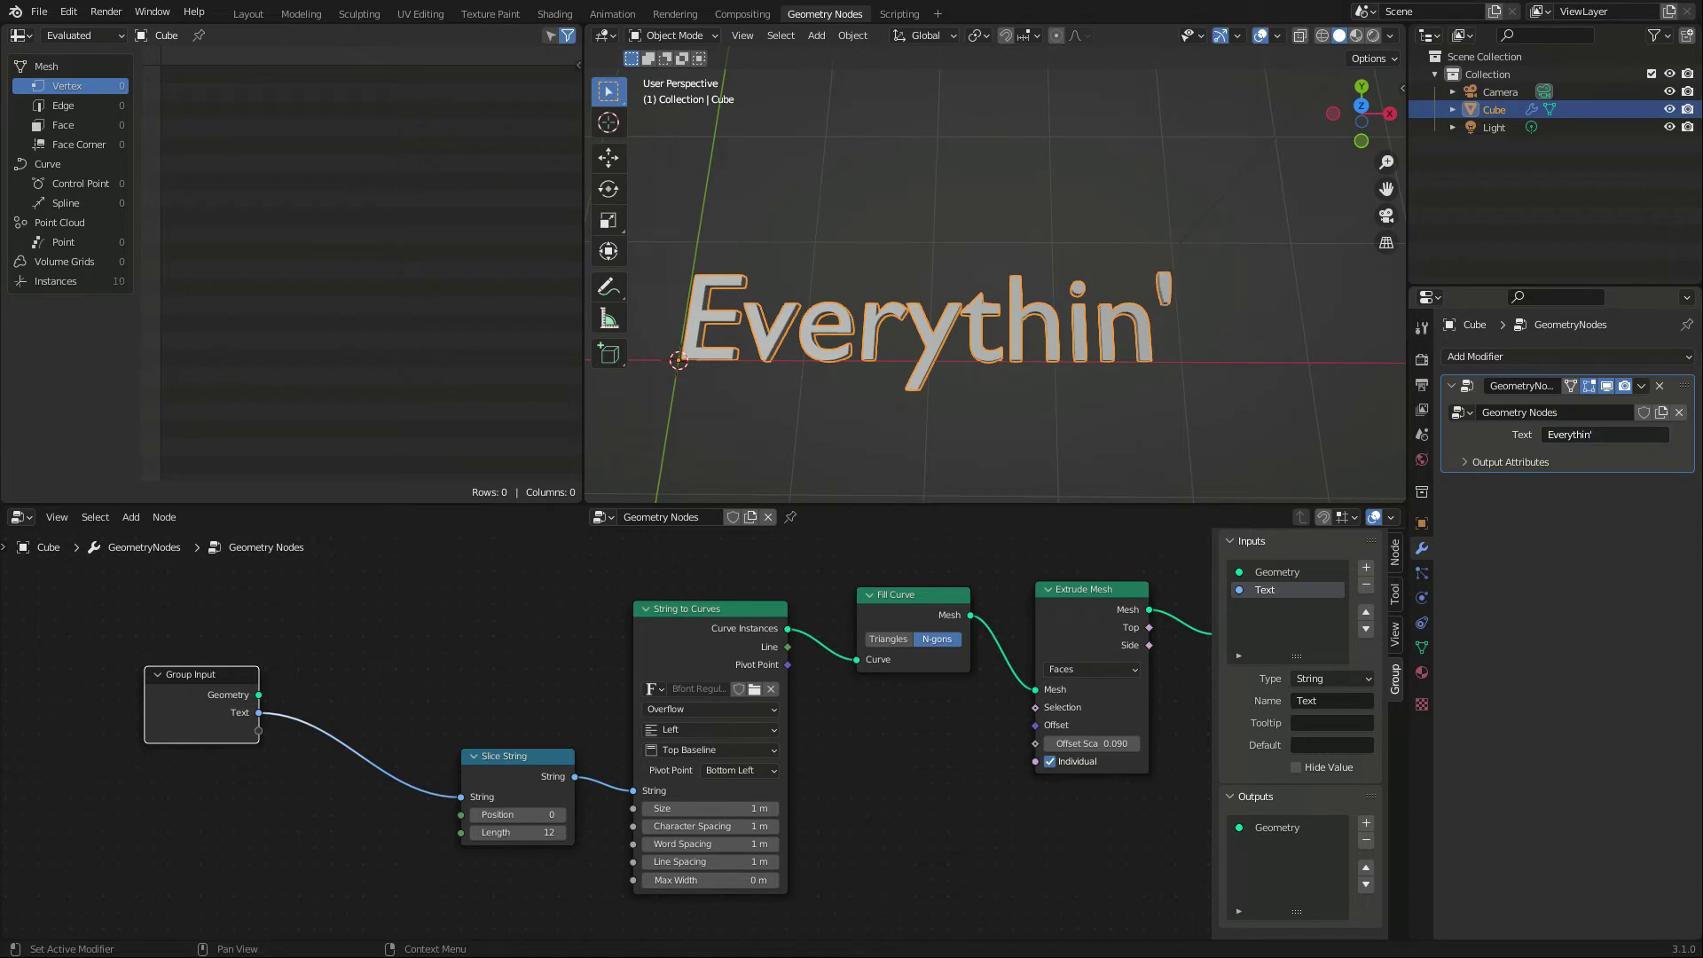
- Duplicate the text object, place the copy behind the original and set the copy's Text to "Oh yes"
key("shift+d")
left_click(1198, 211)
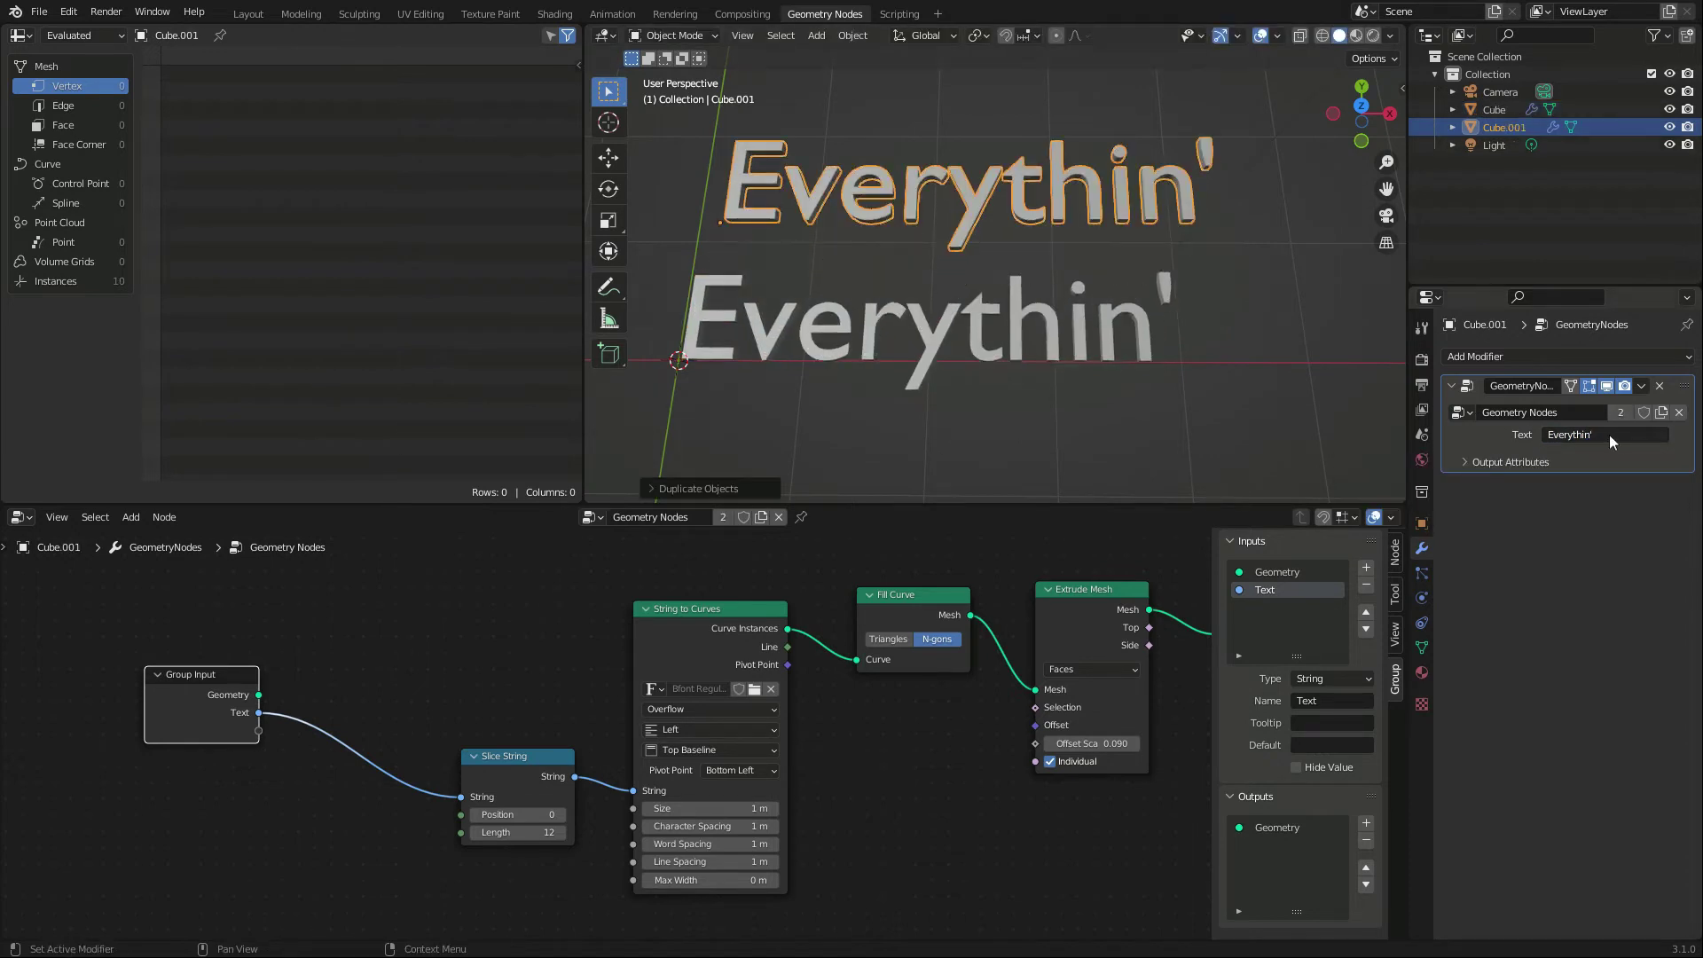
left_click(1609, 435)
type("Oh yes")
key("Return")
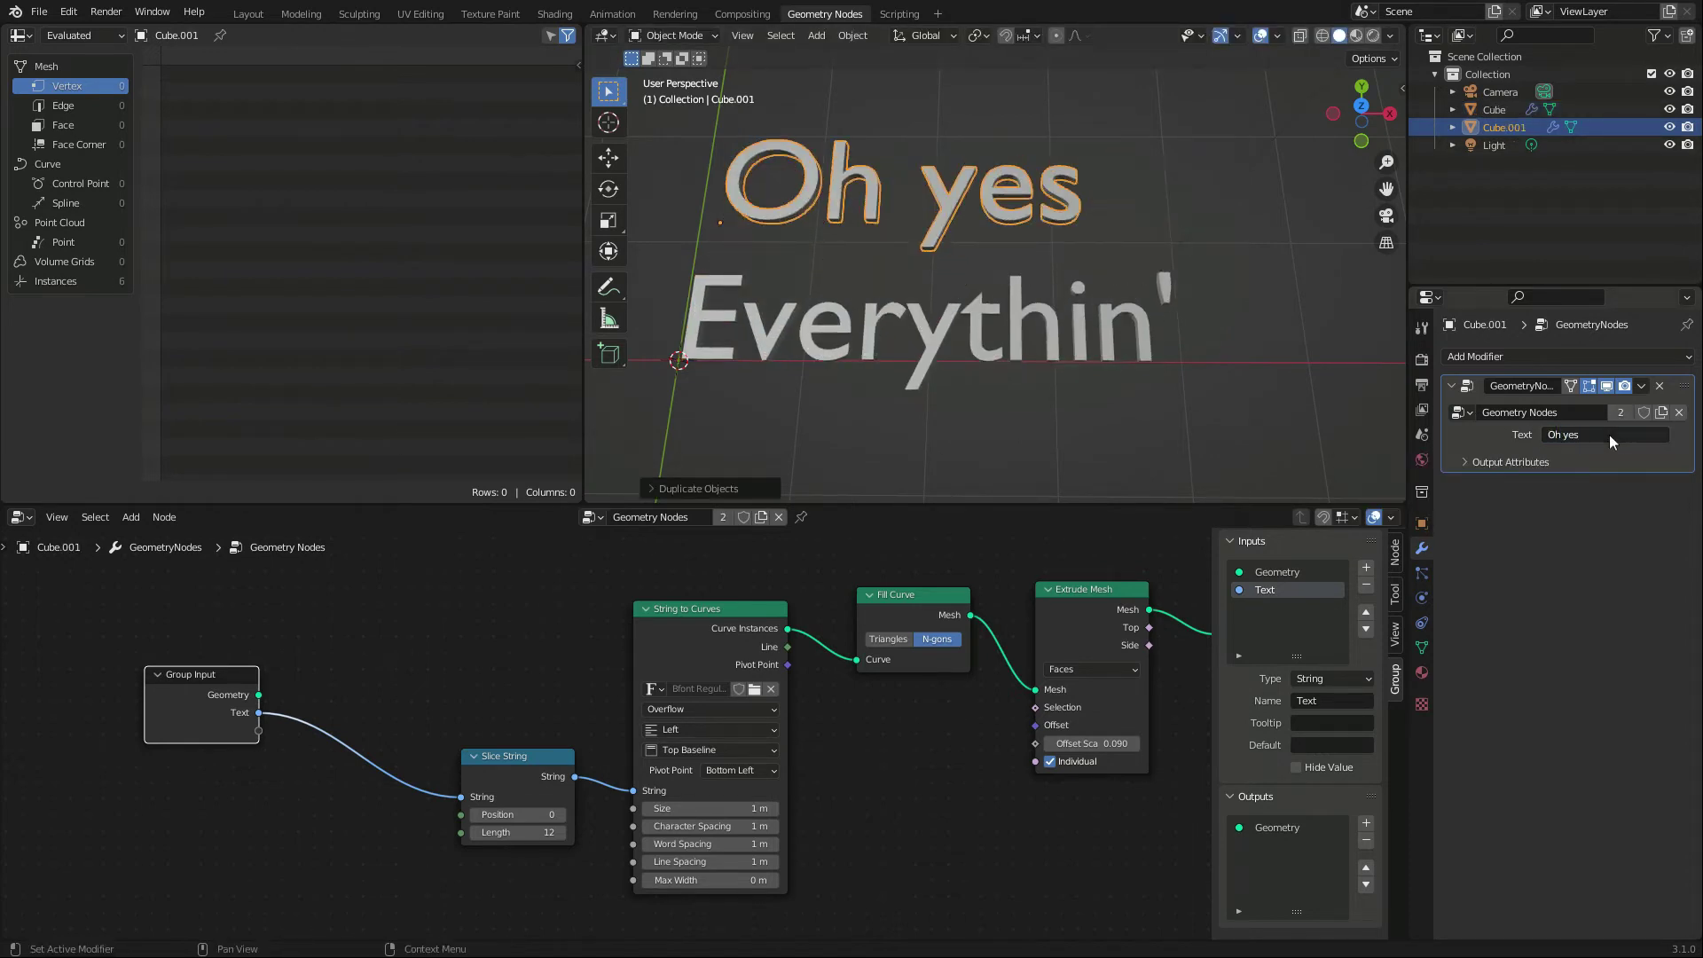
- Undo the duplicated text object and set the original's modifier Text to "Hello There!"
key("ctrl+z")
key("ctrl+z")
left_click(1583, 434)
type("Hello There!")
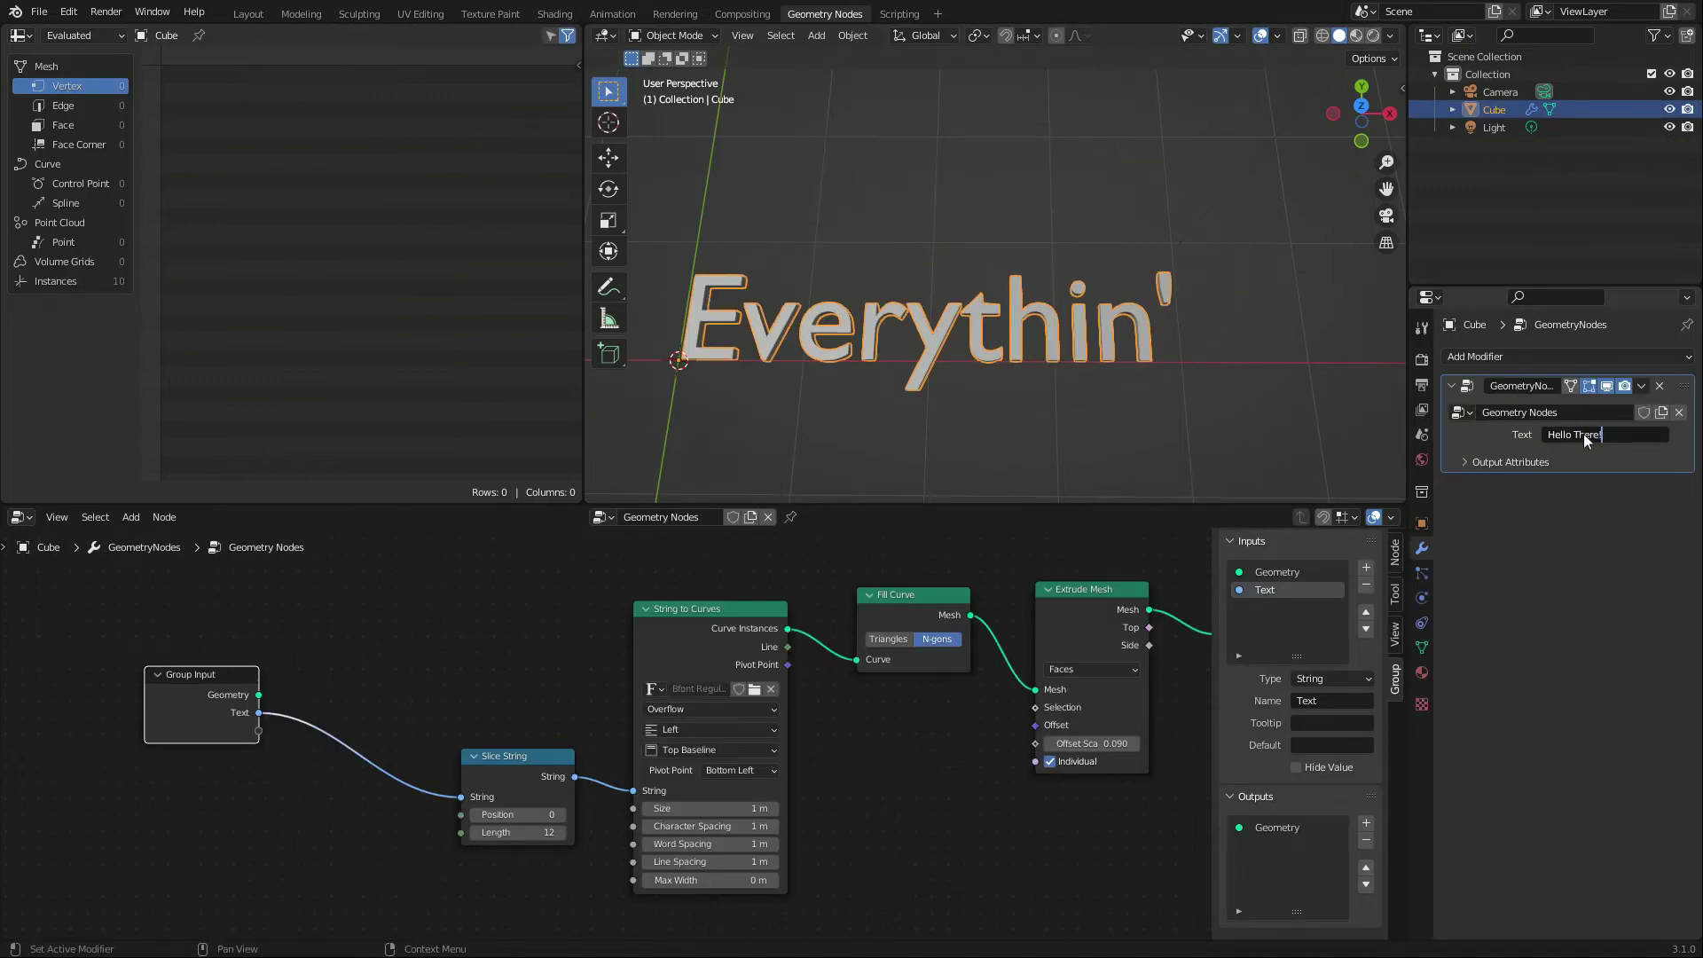
key("Return")
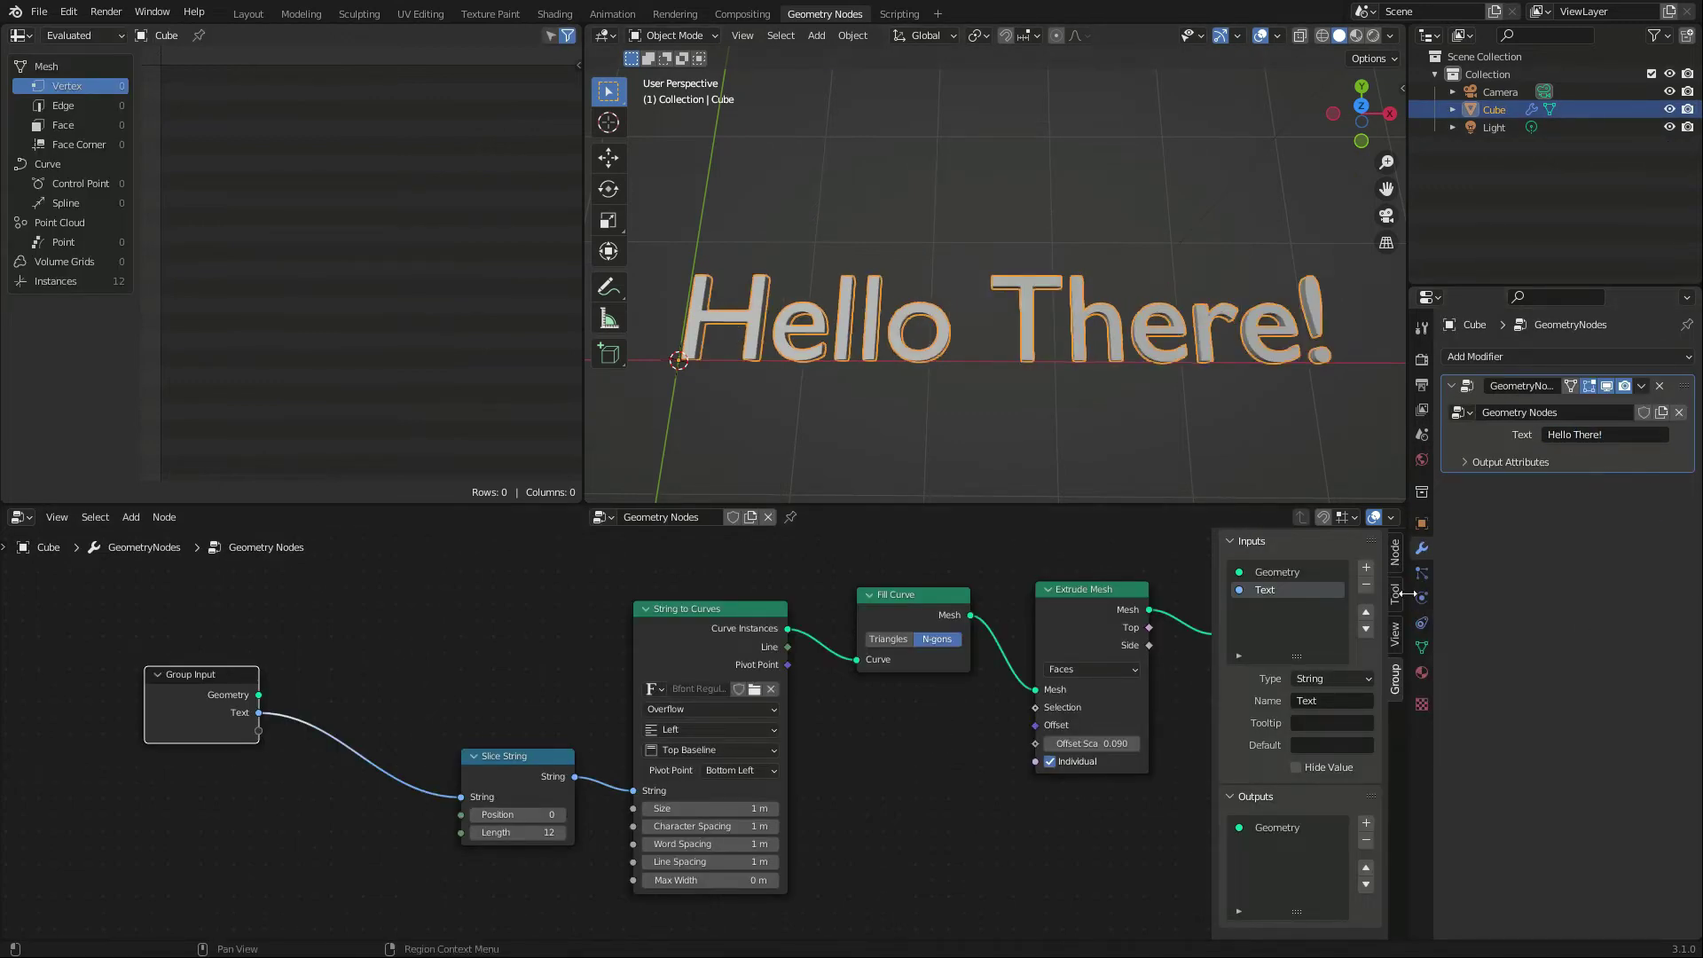
- Create an Integer group input named start and connect it to the Slice String node's Position
left_click(1366, 568)
type("start")
key("Return")
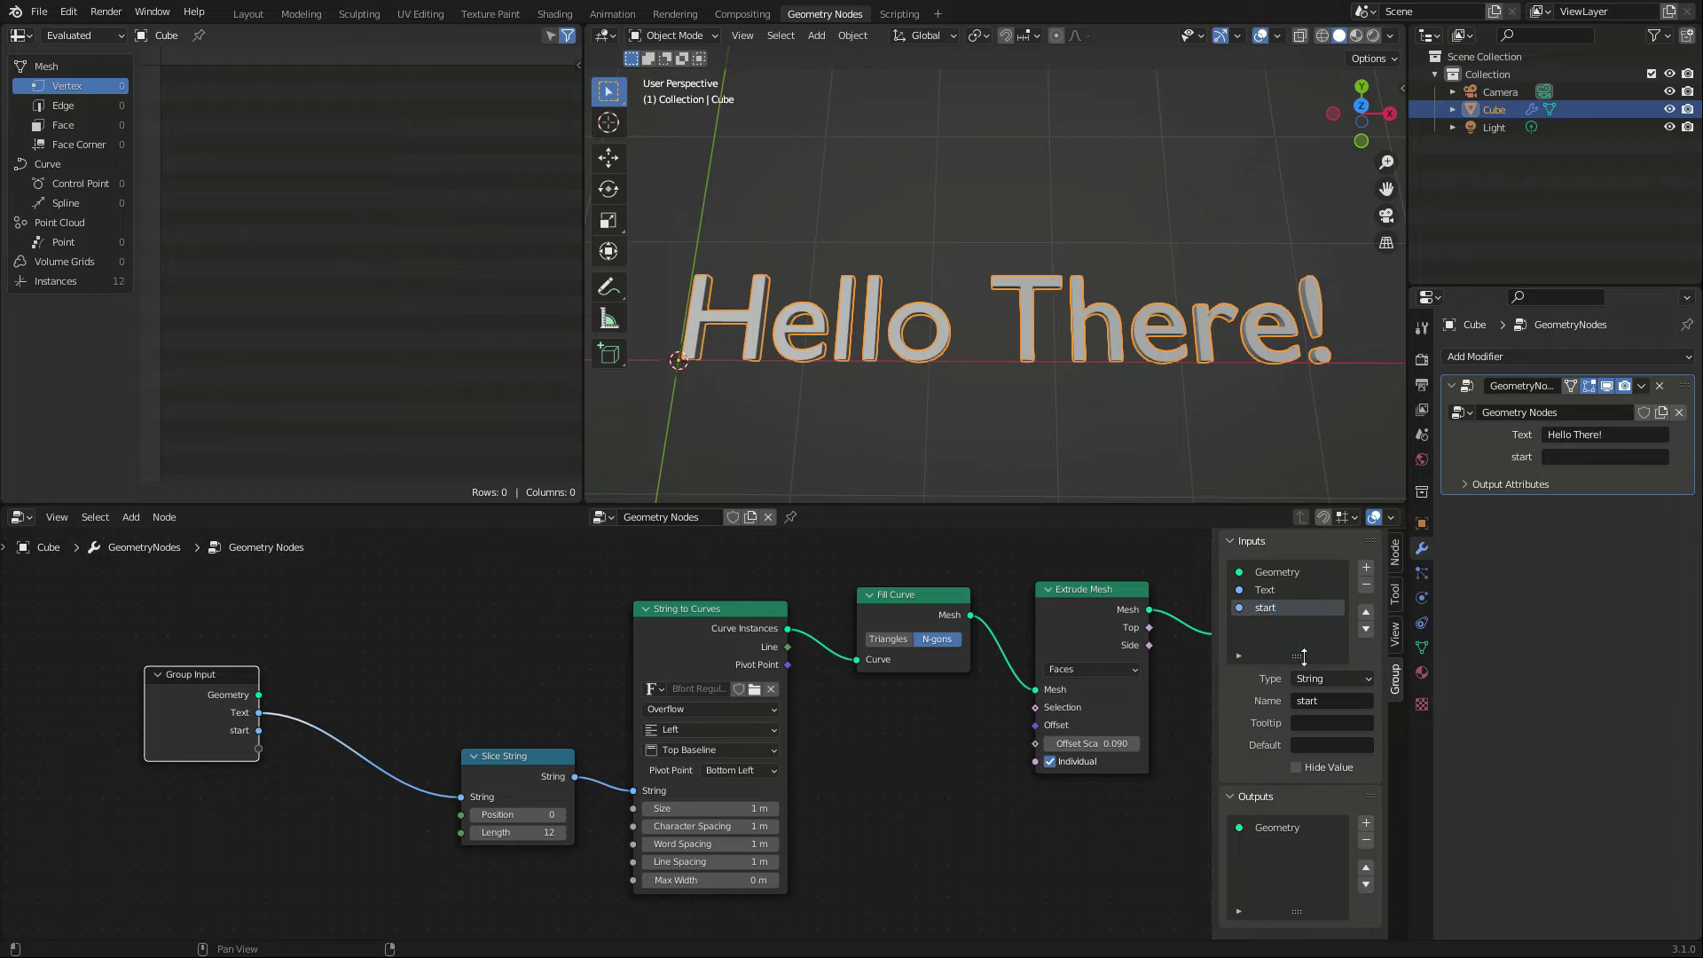
left_click(1312, 679)
left_click(1349, 777)
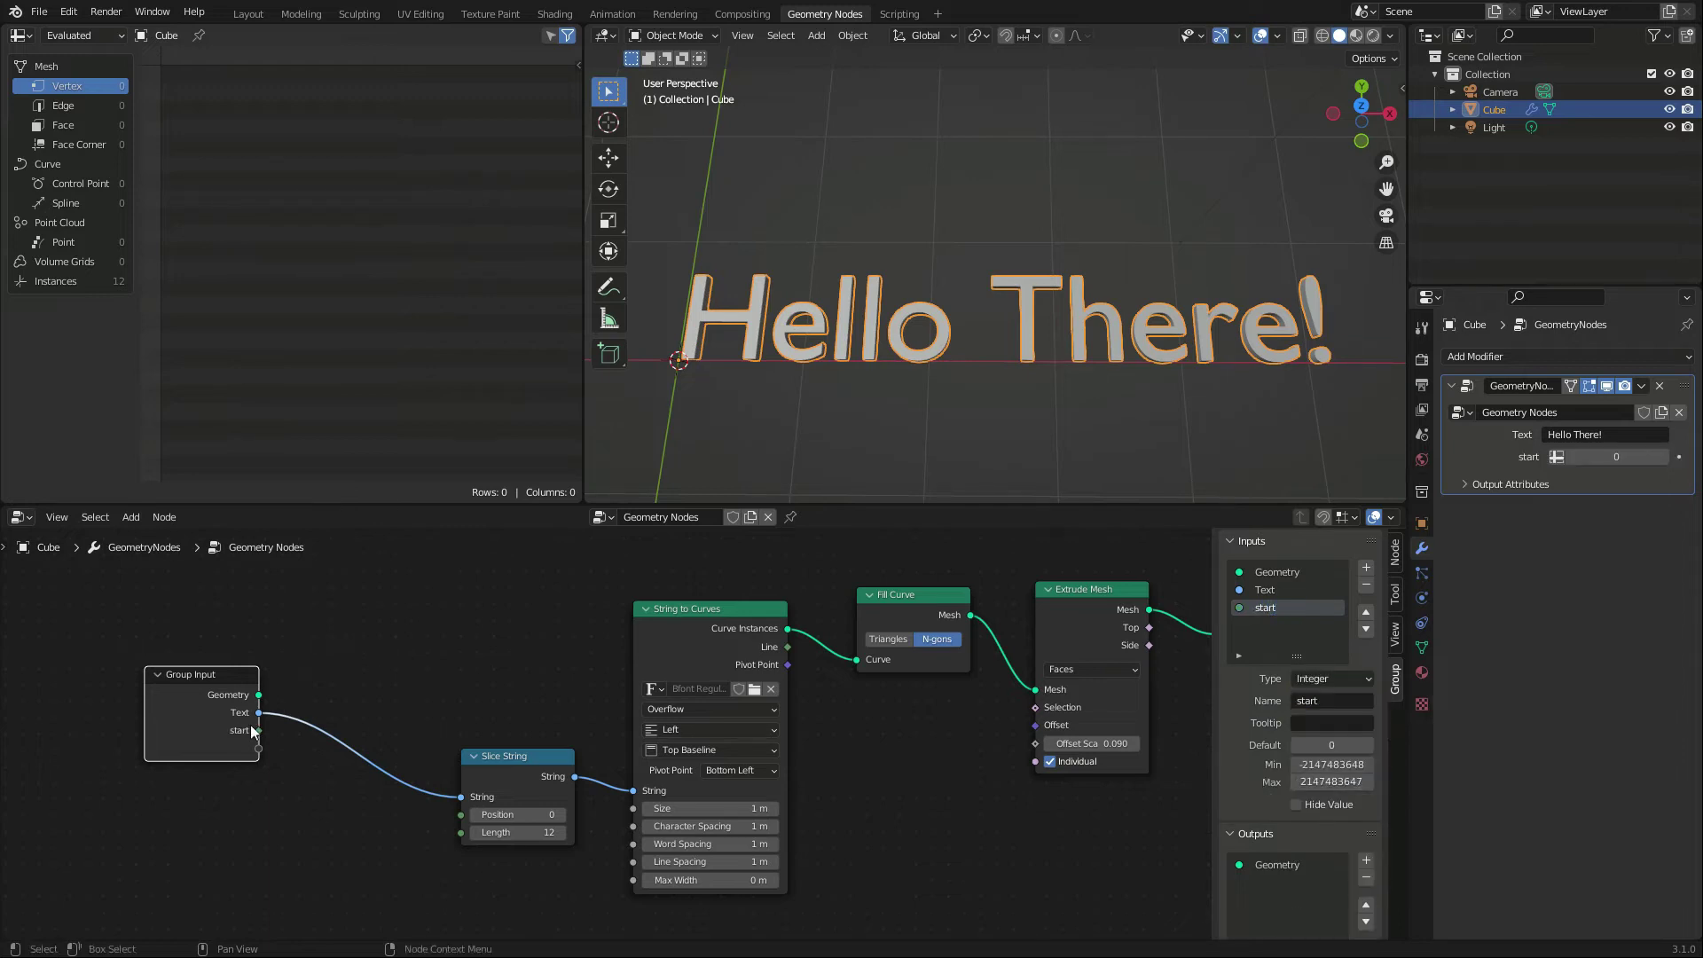
left_click_drag(258, 730, 479, 824)
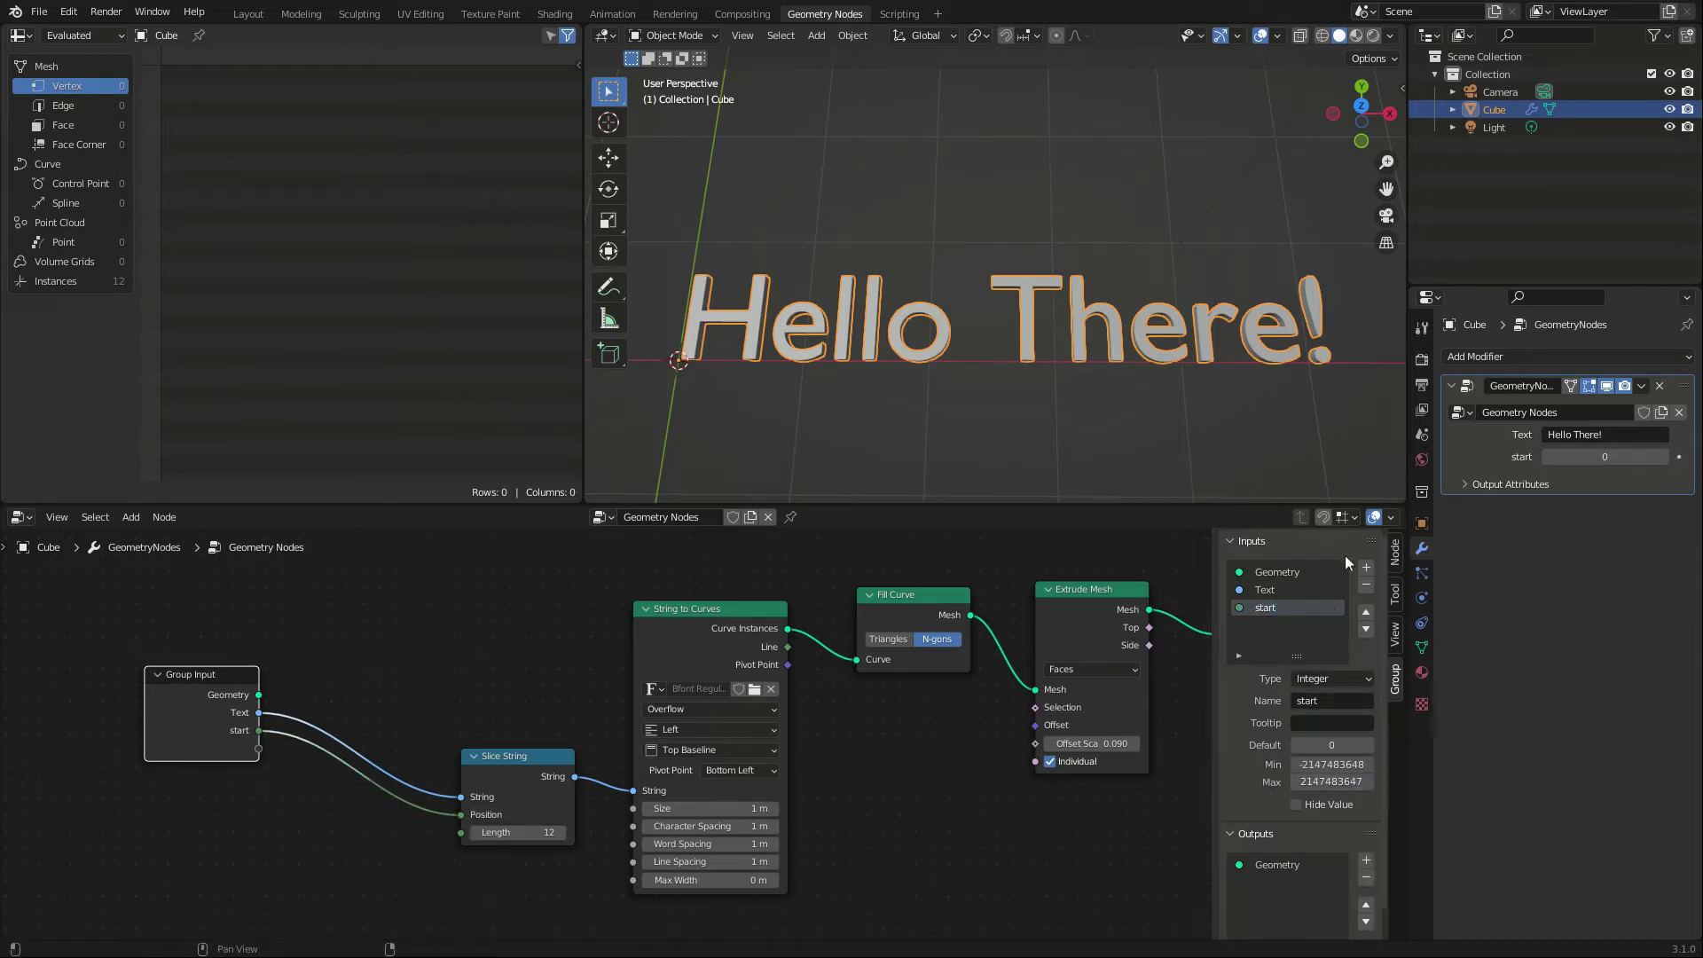
- Create an Integer group input named end and connect it to the Slice String node's Length
left_click(1366, 567)
type("end")
key("Return")
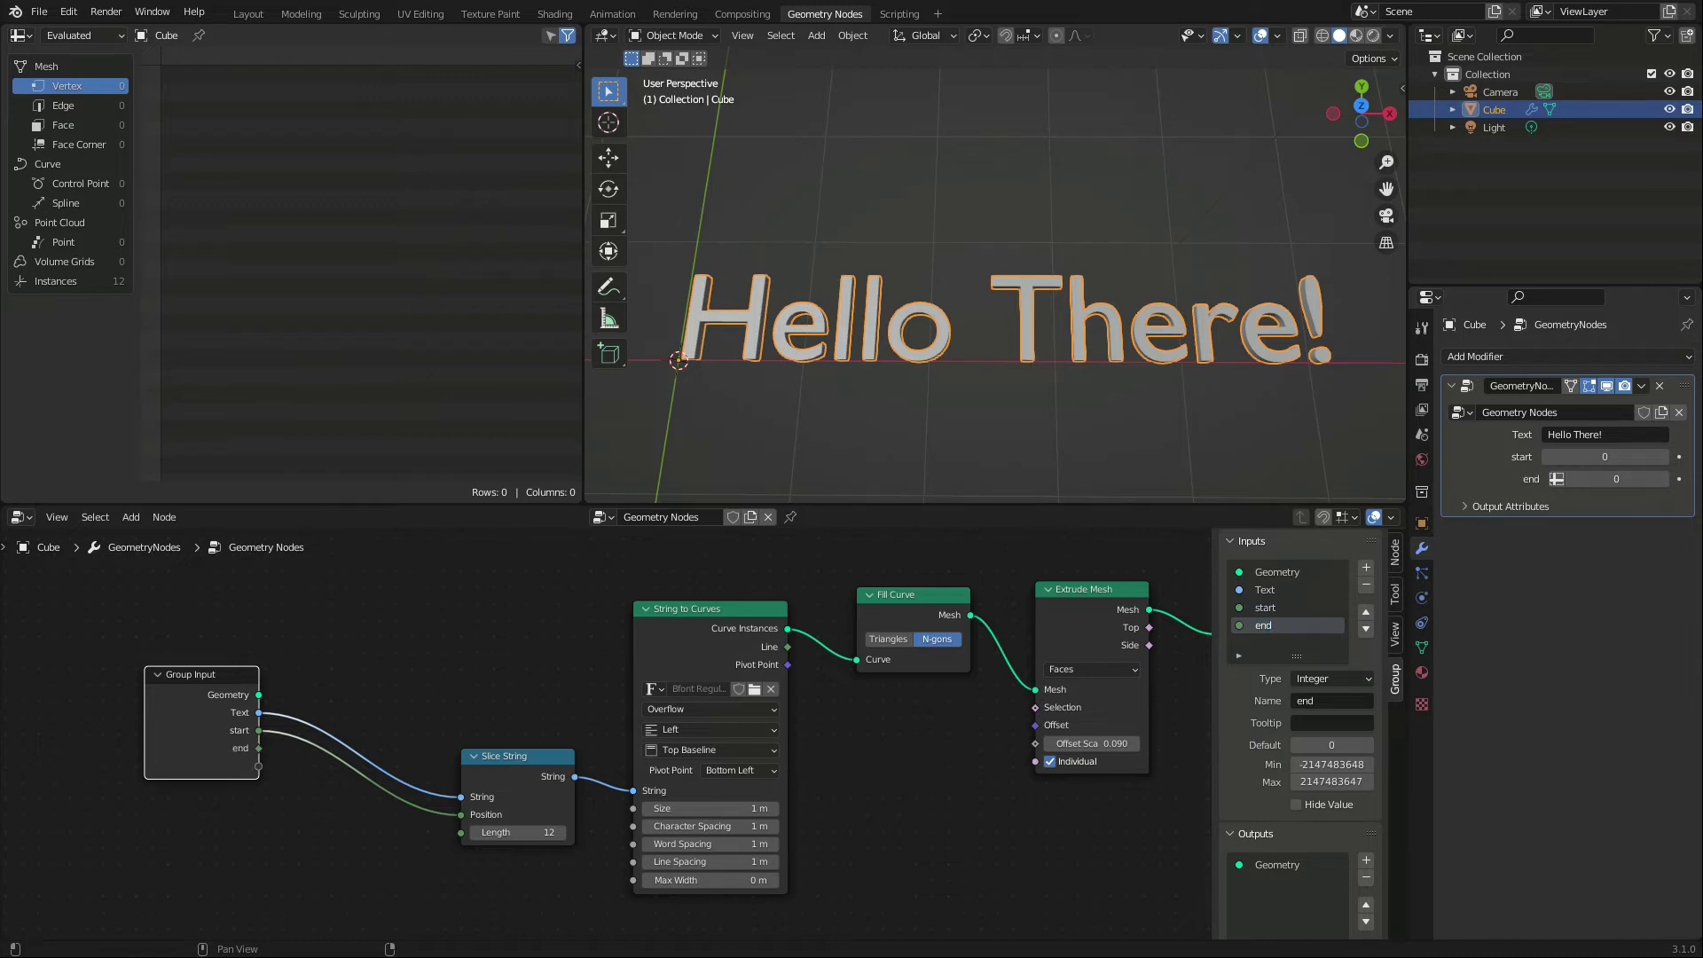
left_click_drag(258, 747, 460, 832)
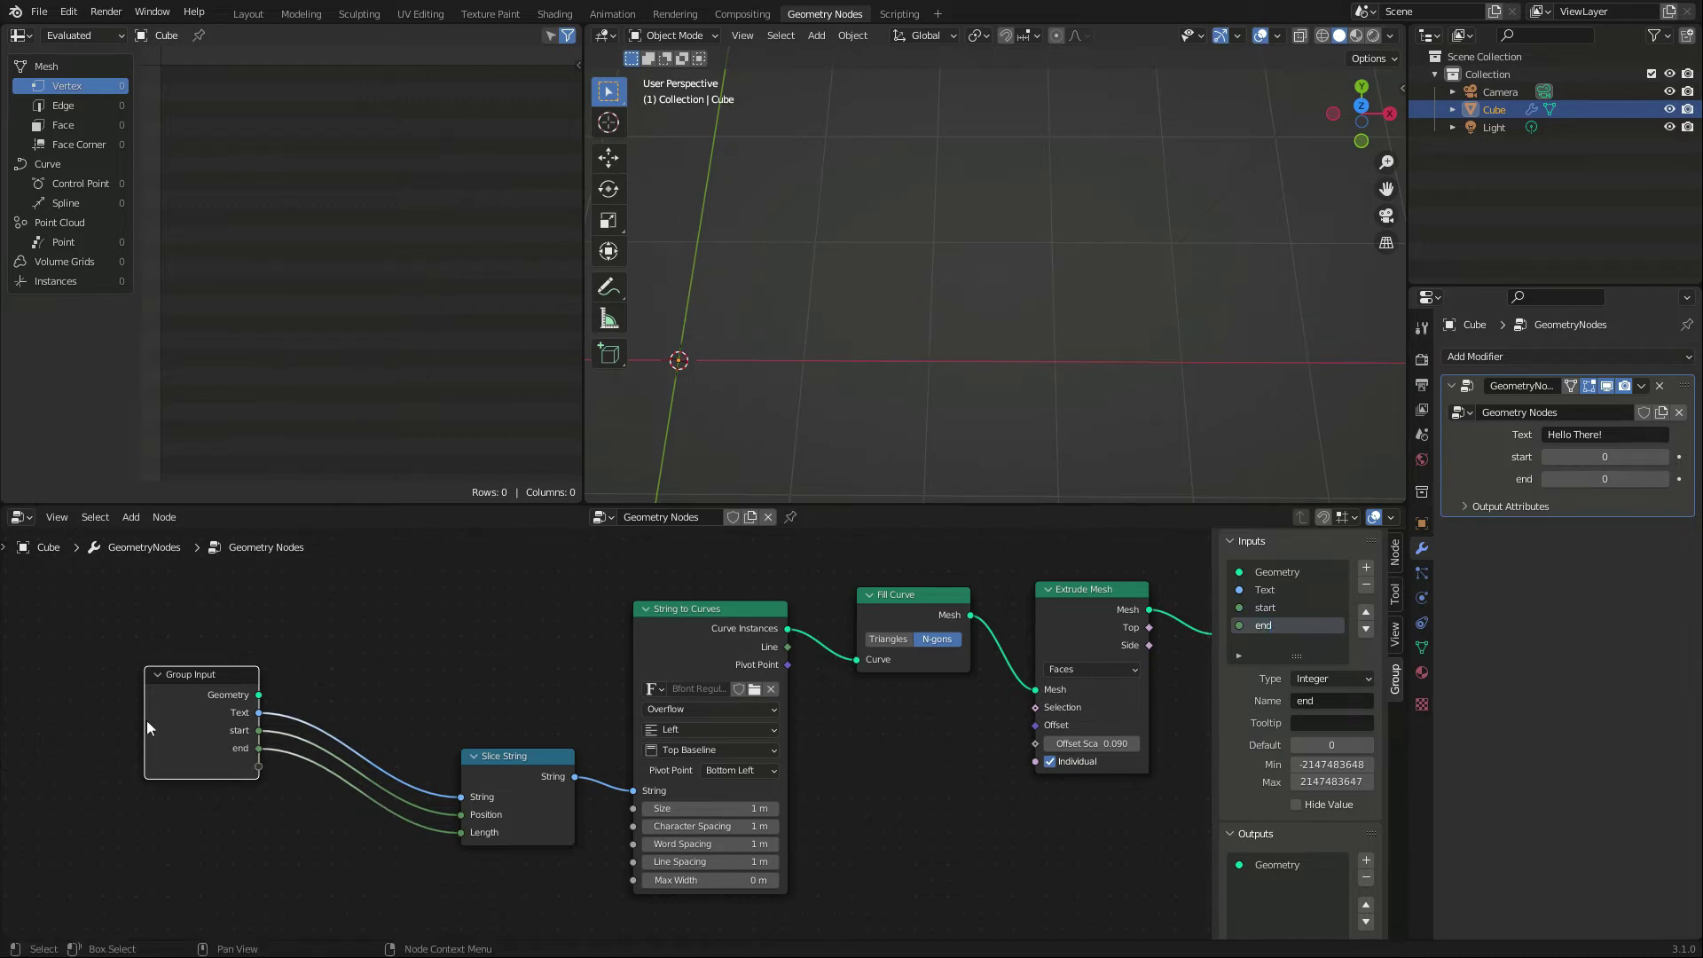
- Give the end and start inputs a minimum of 0, end a default of 100, and set the modifier's end value to 3
double_click(1332, 763)
type("0")
key("Return")
left_click(1277, 608)
type("0")
key("Return")
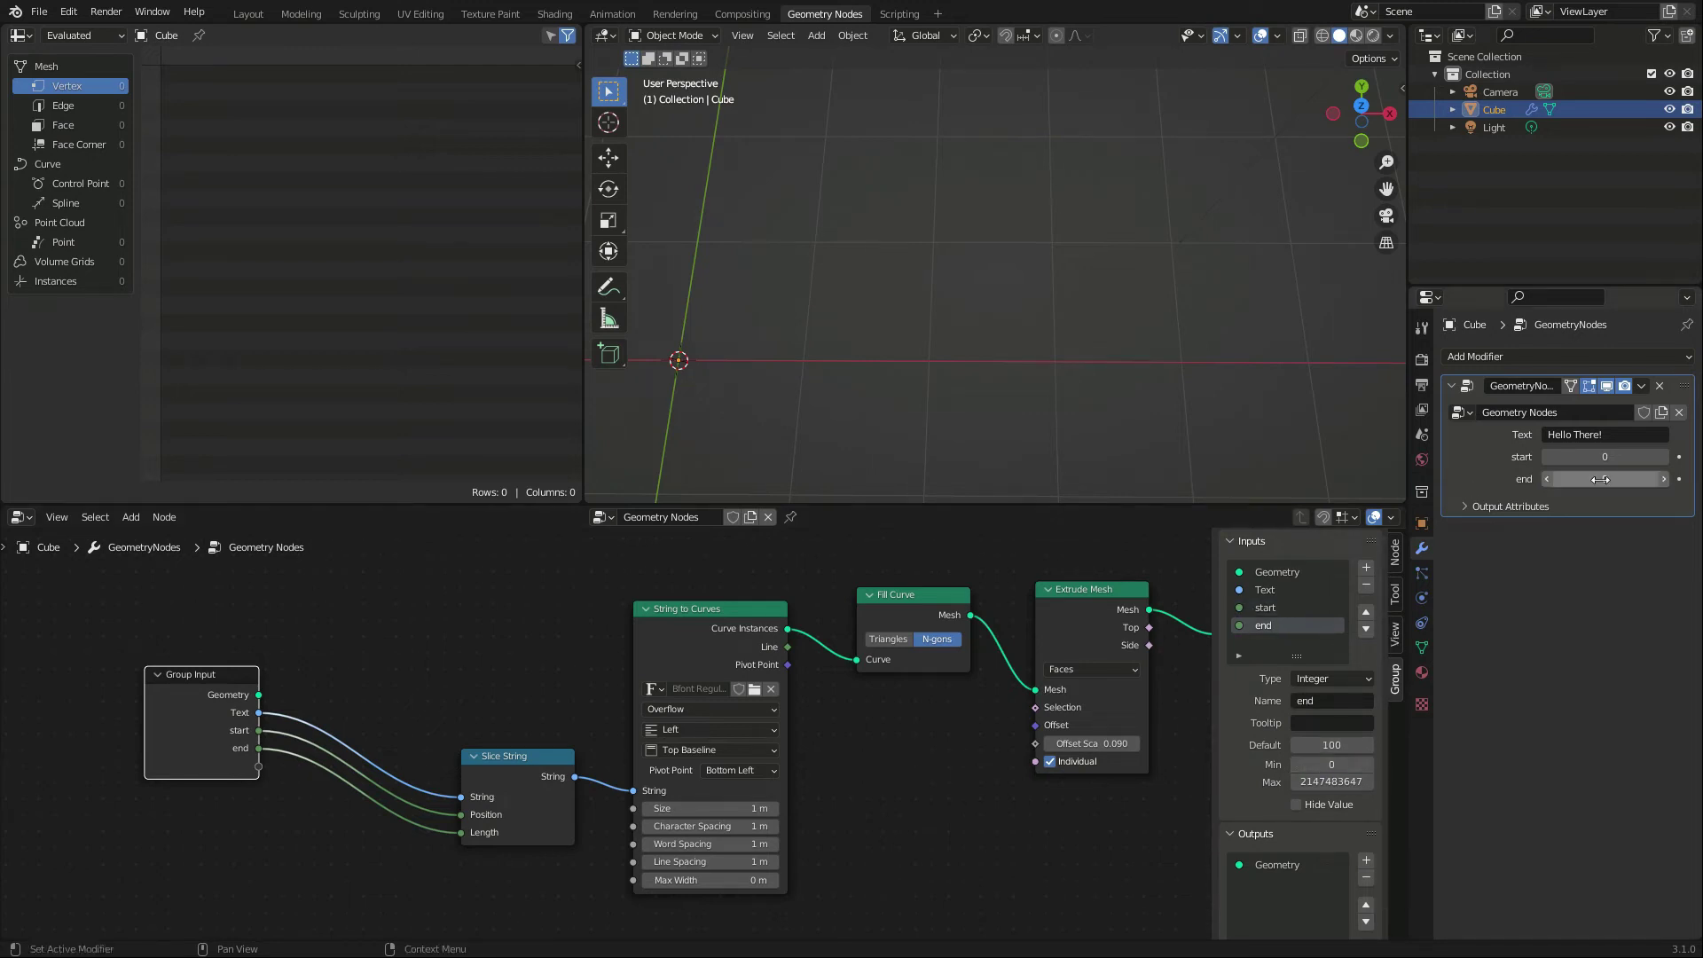
mouse_move(1605, 479)
left_mouse_down()
mouse_move(1653, 479)
mouse_move(1583, 479)
left_mouse_up()
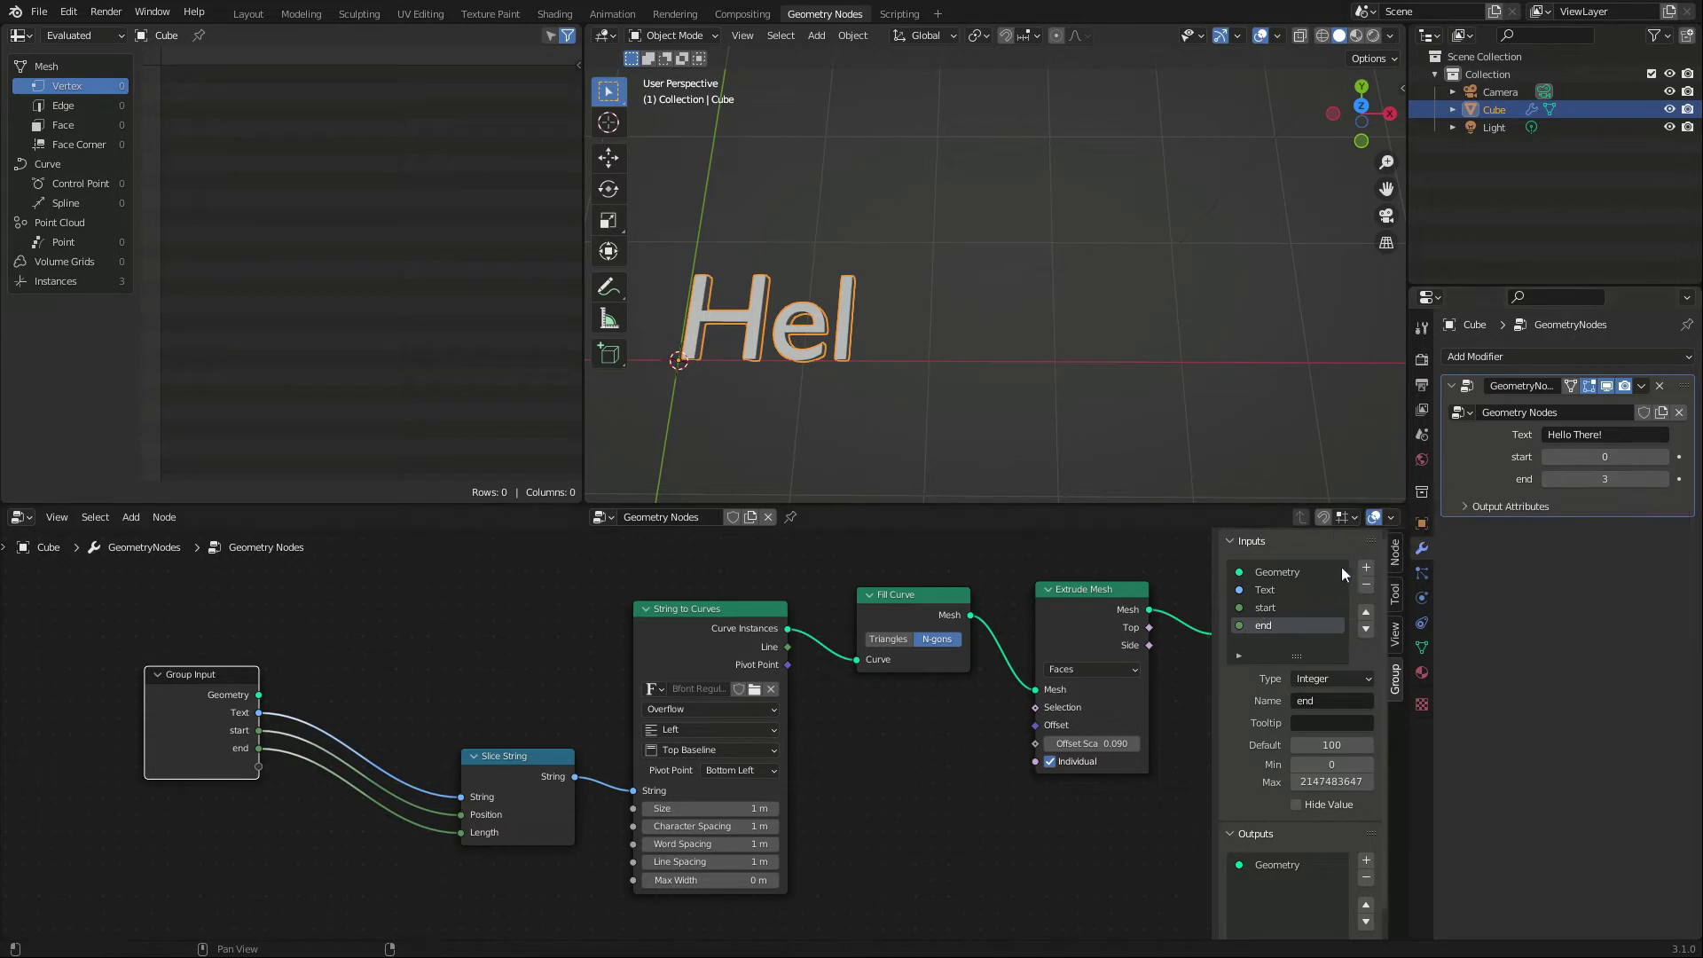
- Create an Integer group input named Size and connect it to the String to Curves node's Size
left_click(1367, 569)
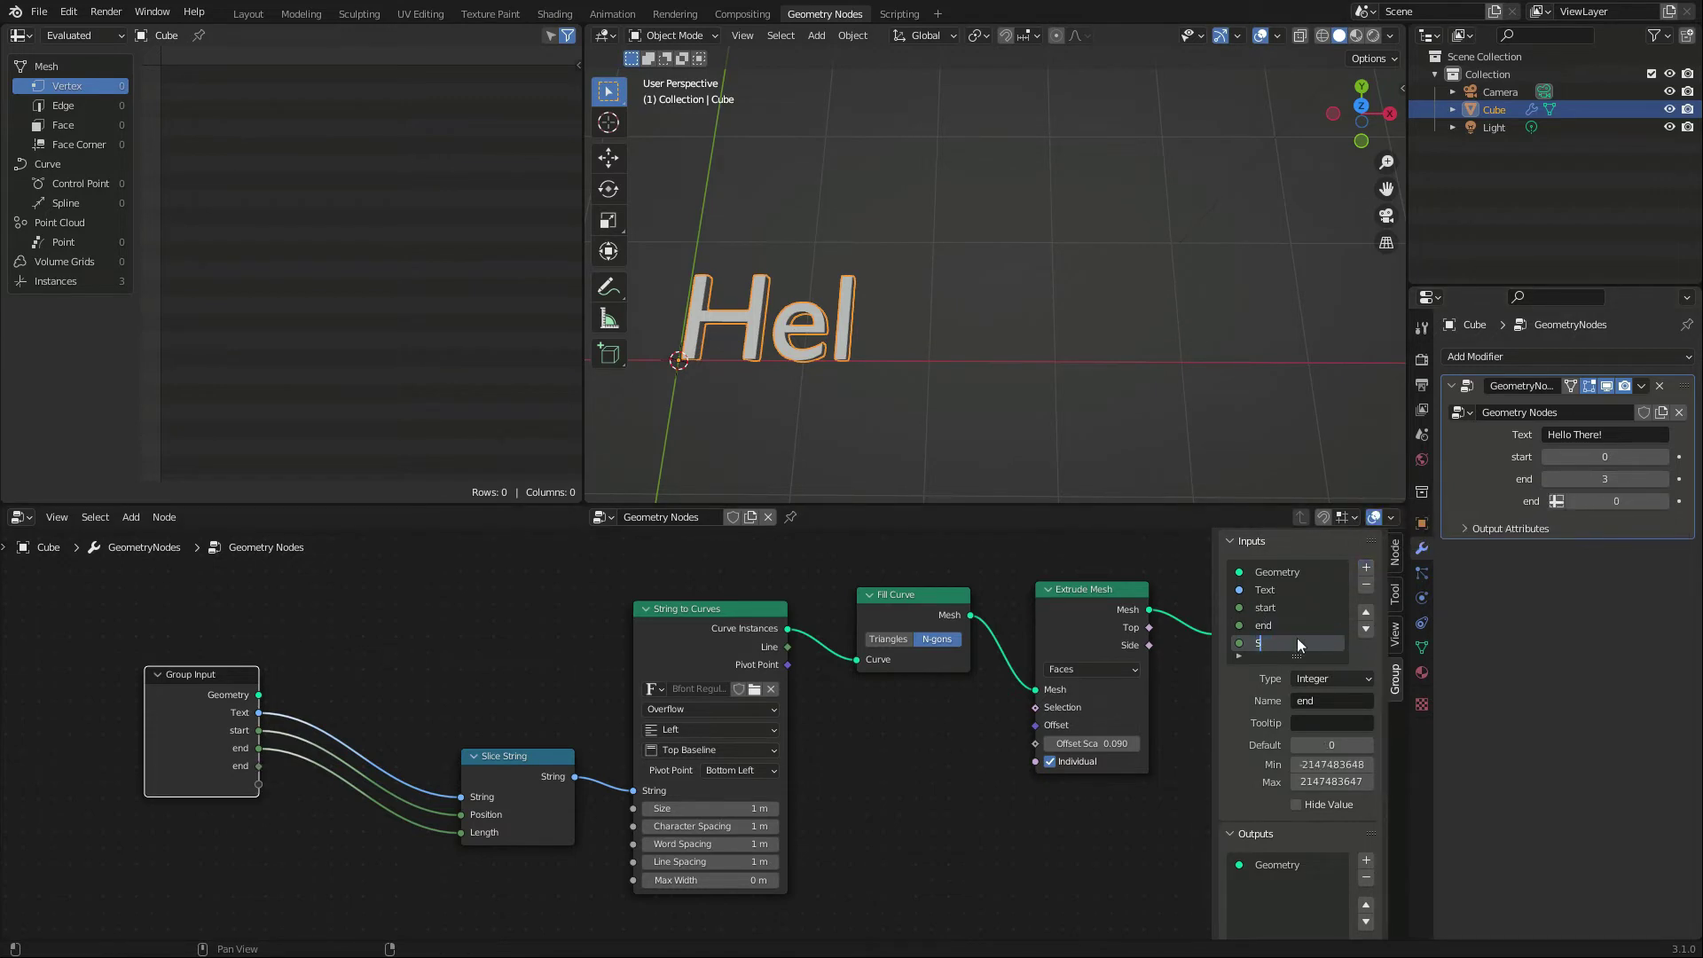
double_click(1298, 644)
type("Size")
key("Return")
left_click_drag(611, 883, 638, 807)
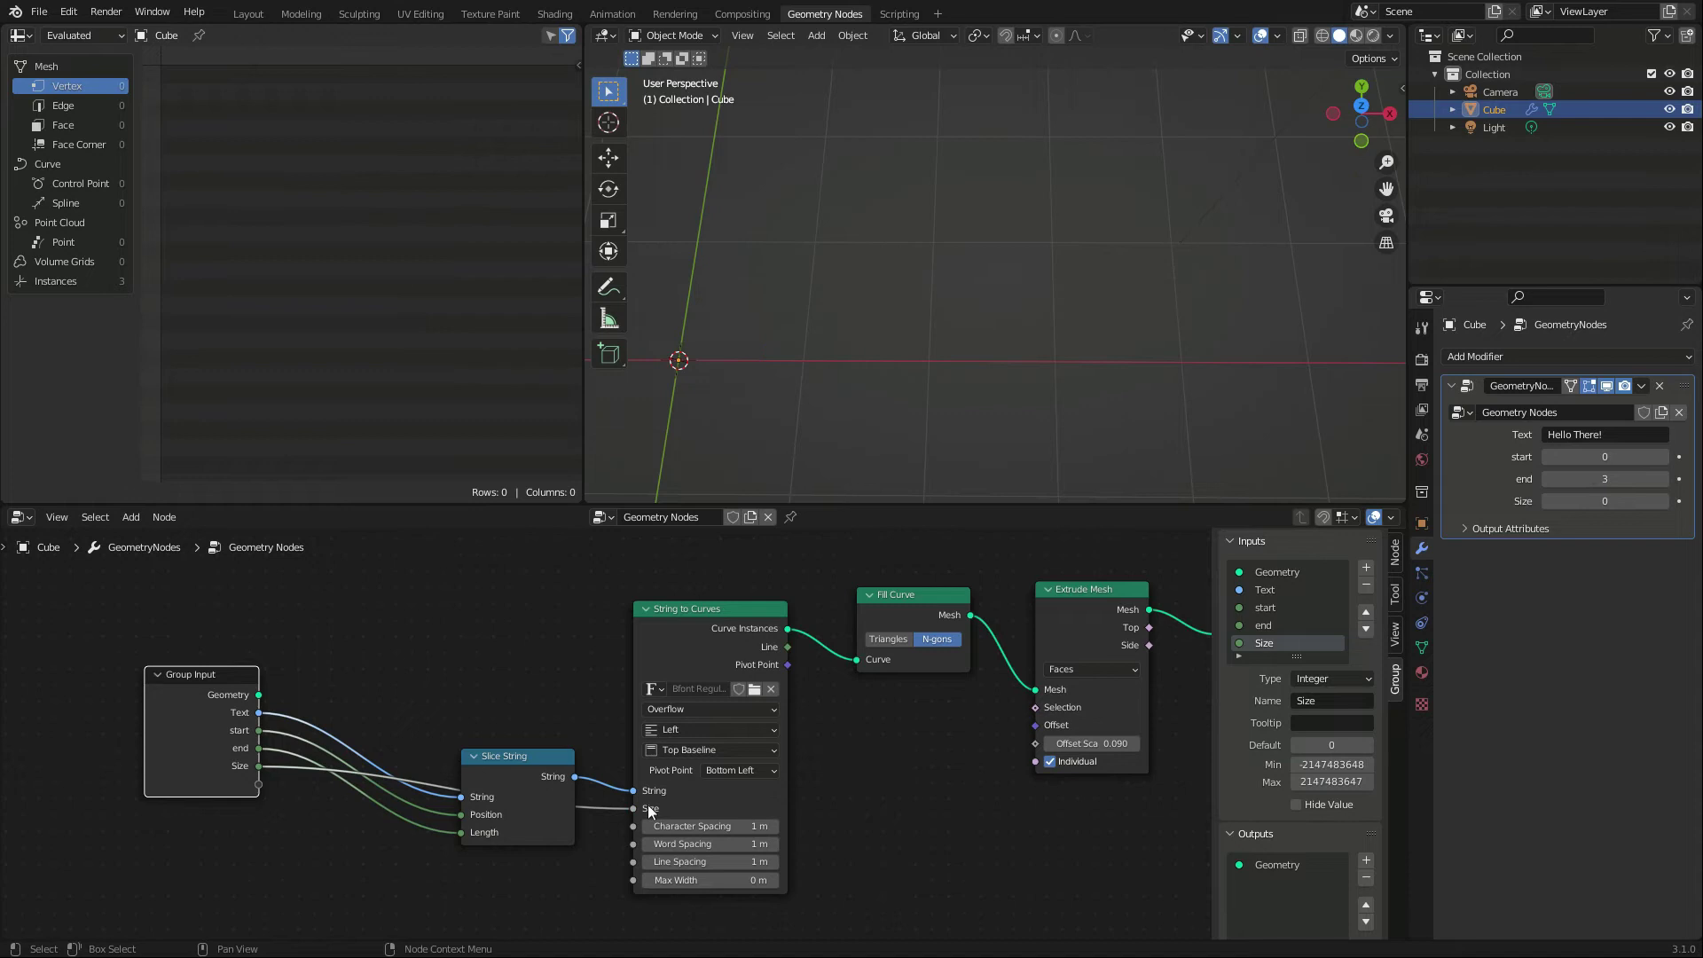
- Move the Slice String node level with Group Input, then set the modifier's Size to 1 and the Size input's minimum to 0
left_click_drag(523, 770, 520, 706)
double_click(1331, 765)
type("0")
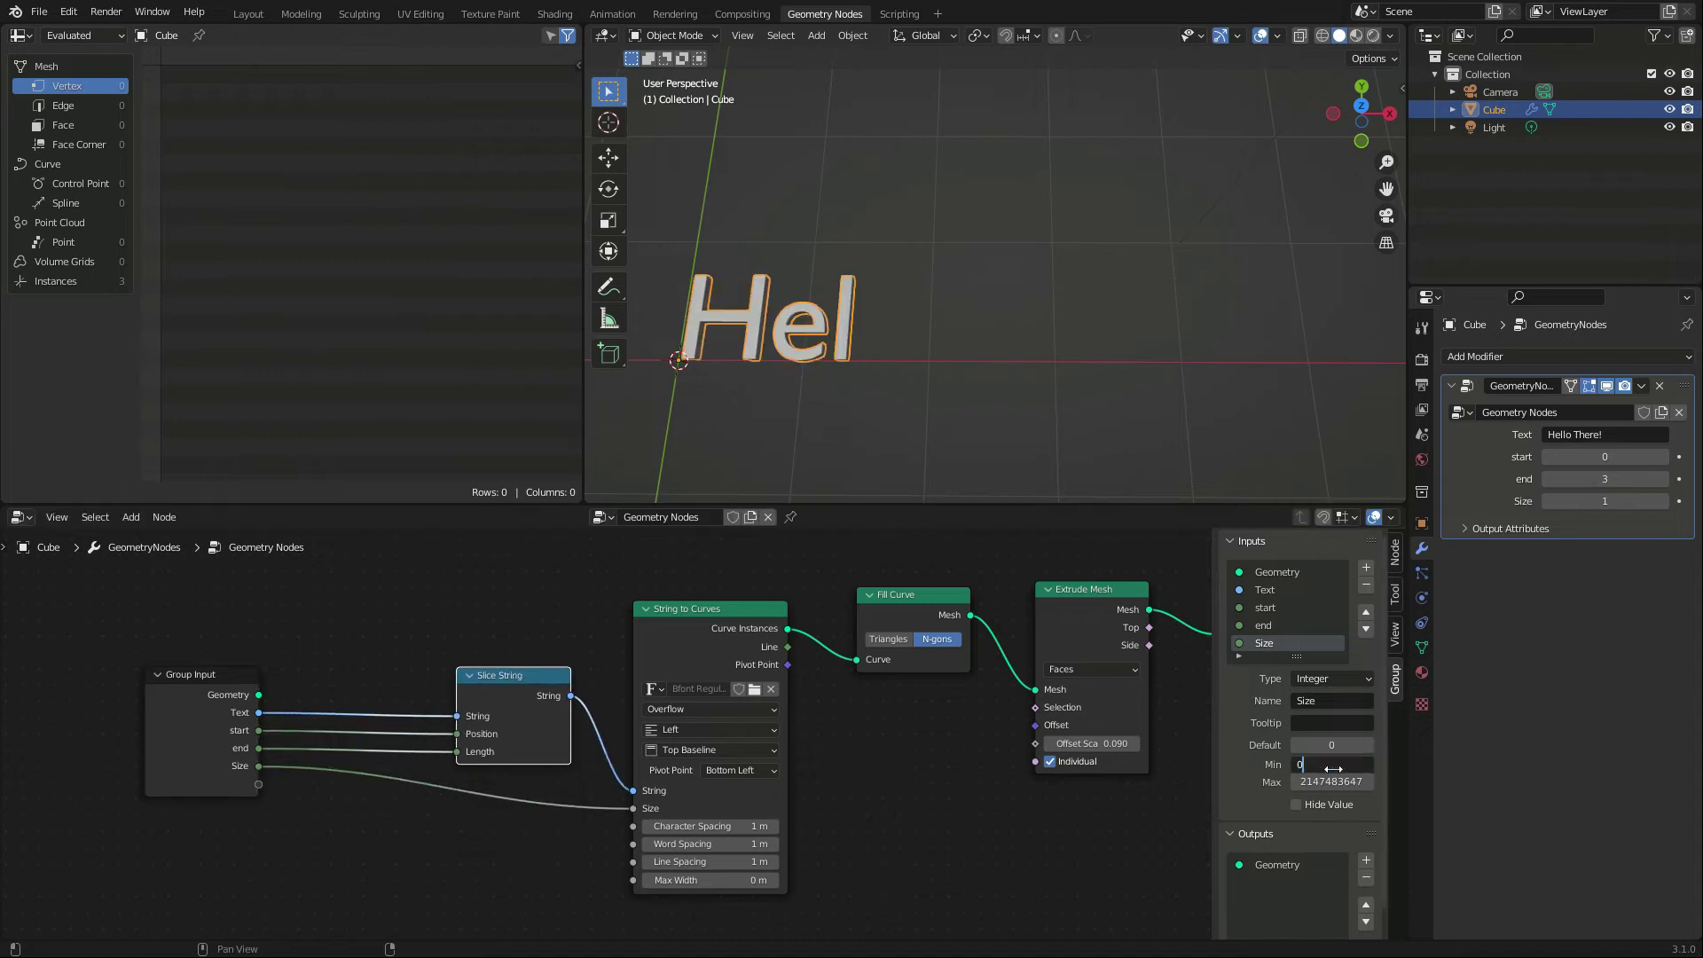
key("Return")
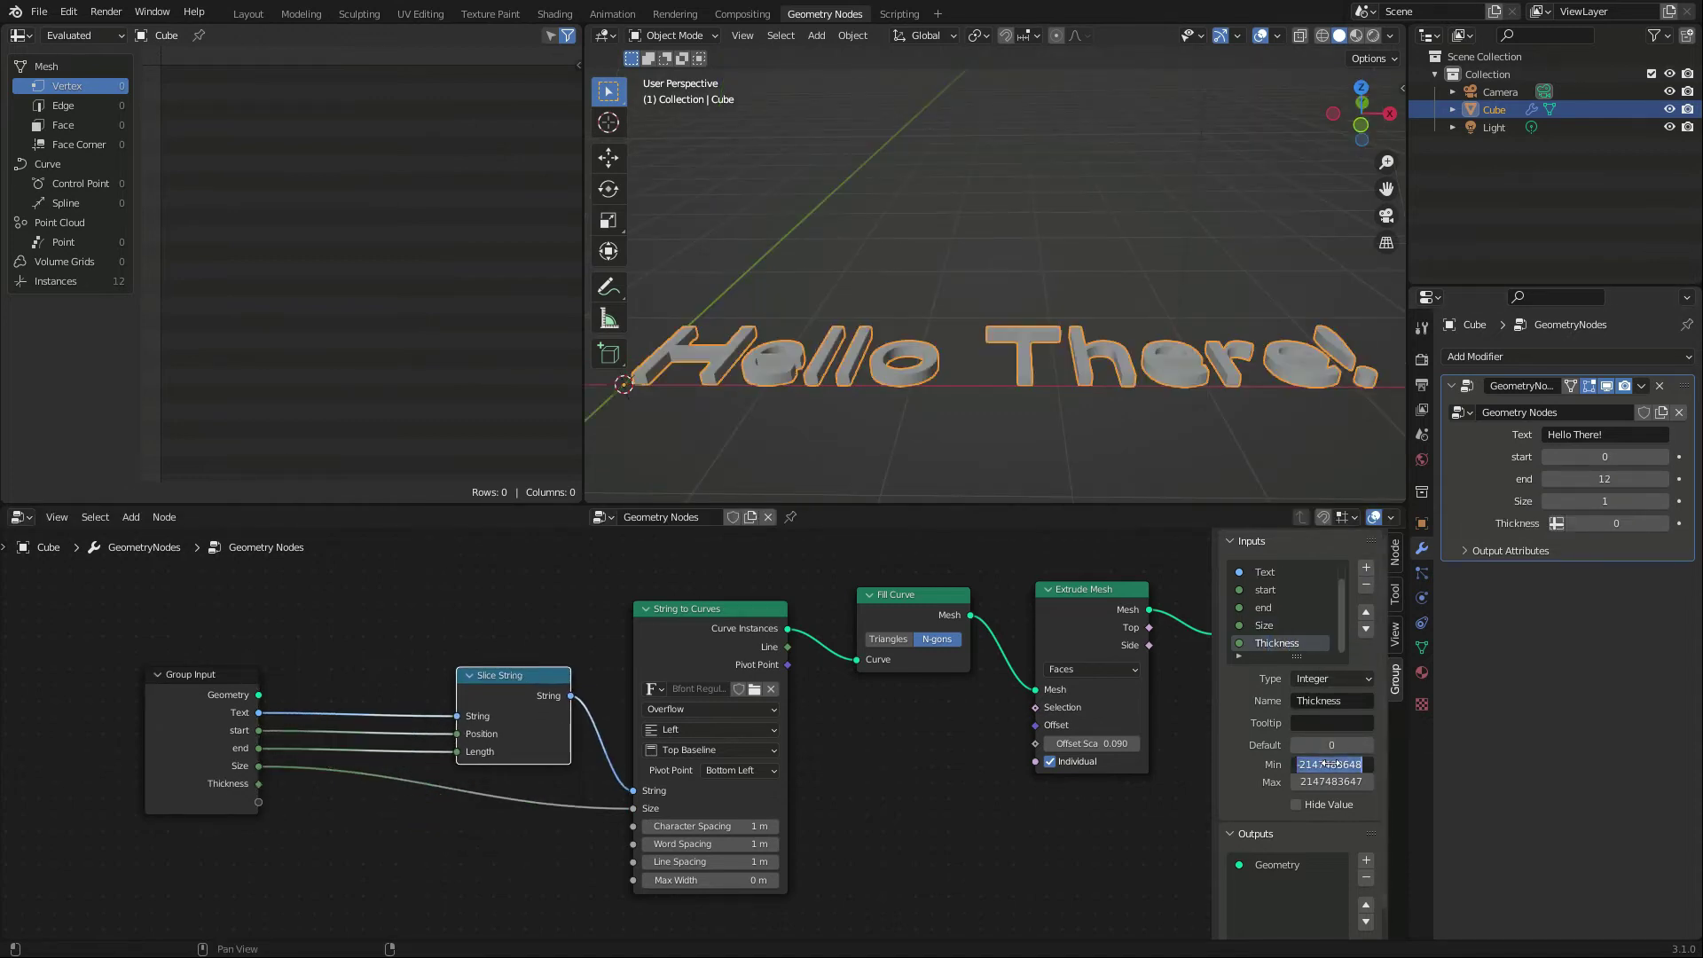
- Connect a Float Thickness input to Extrude Mesh's Offset Scale, set its modifier value to about 0.094, its default to 1 and its minimum to 0
left_click_drag(258, 784, 1035, 744)
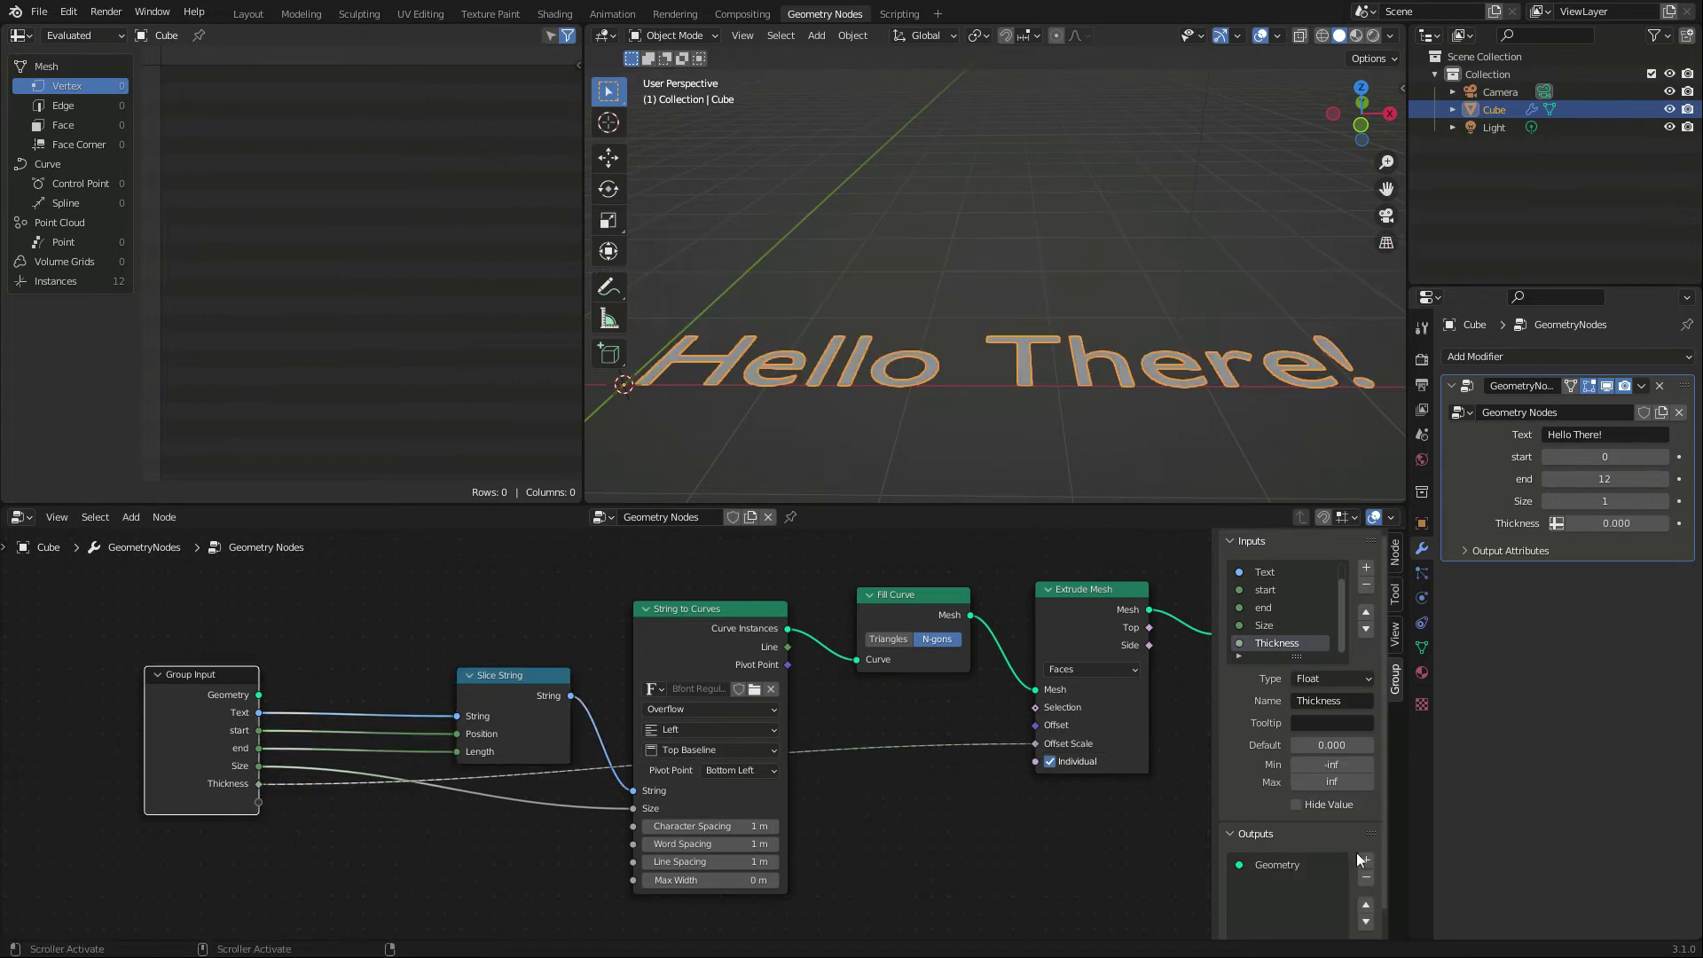
left_click_drag(1605, 523, 1632, 523)
double_click(1333, 743)
type("1")
key("Tab")
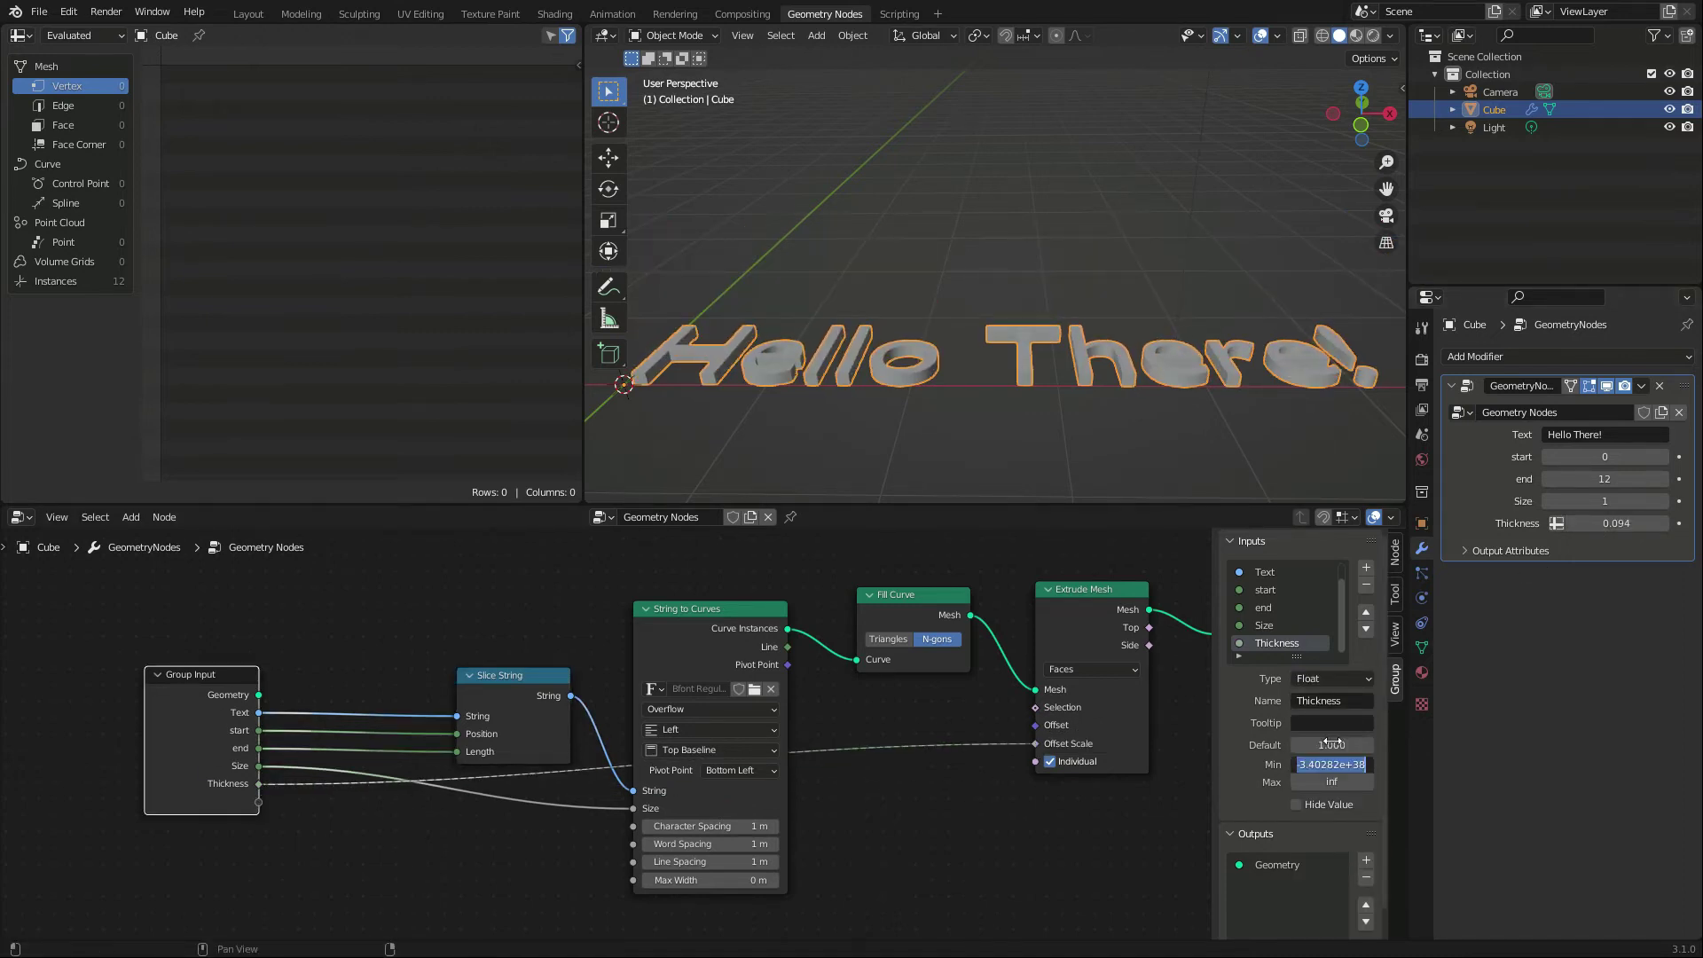
key("Return")
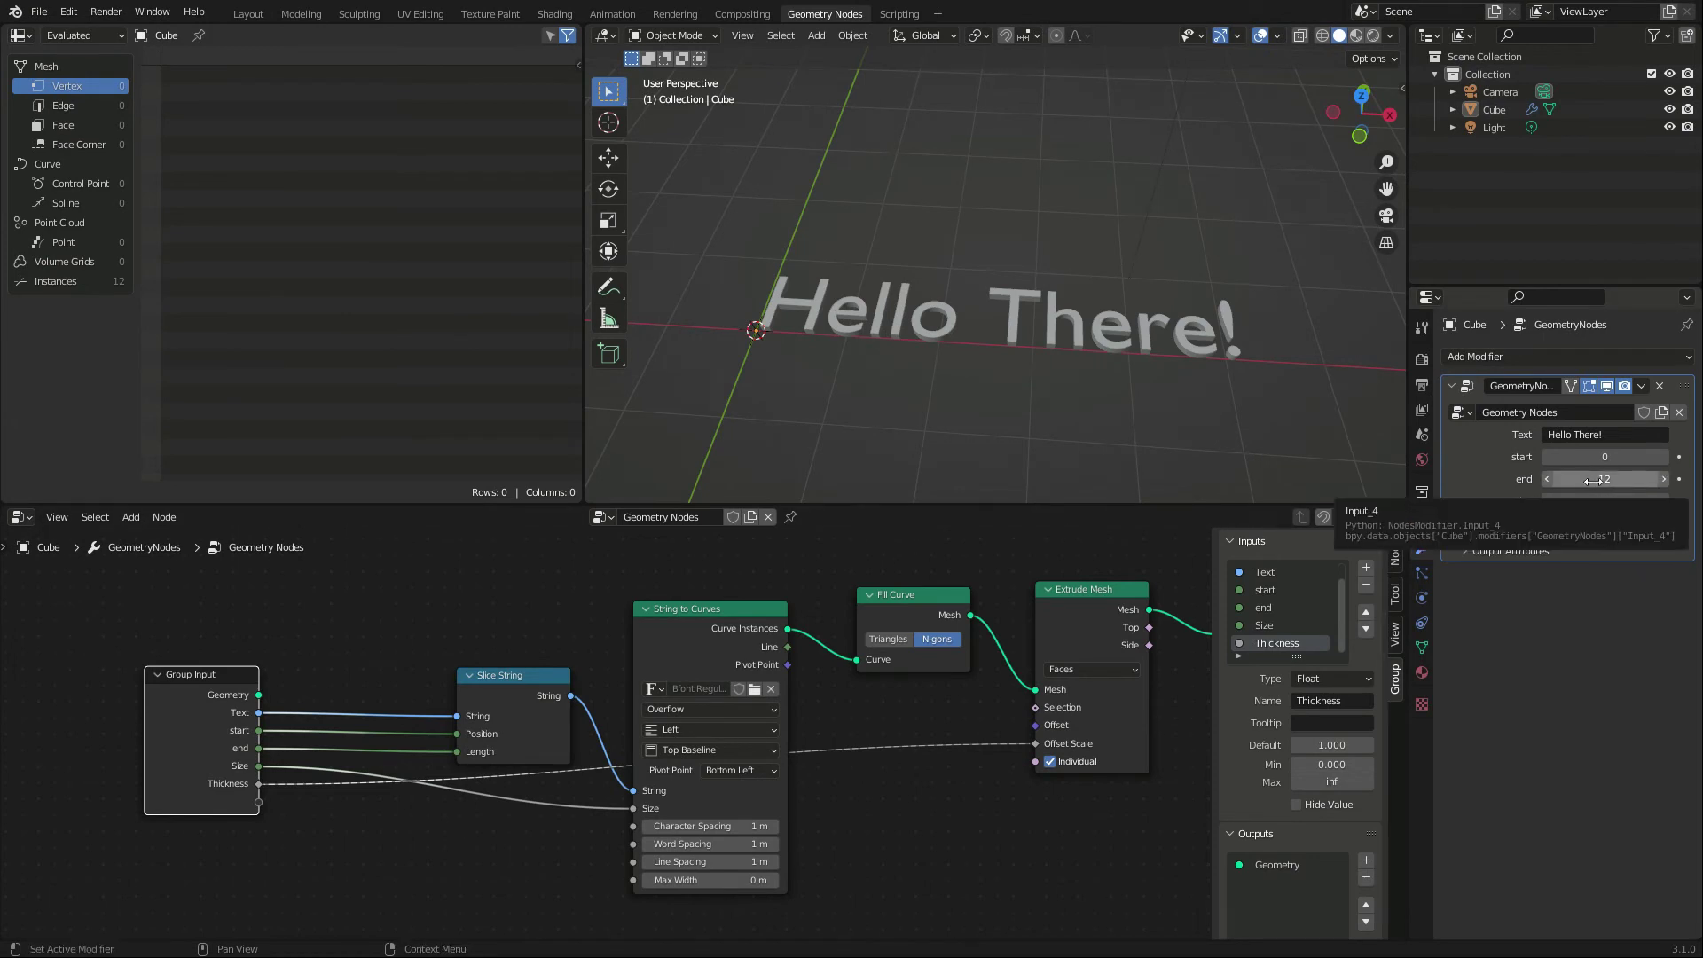
- Keyframe the modifier's end value of 12 at frame 1 and show the text object's curve in a Graph Editor replacing the spreadsheet
right_click(1594, 480)
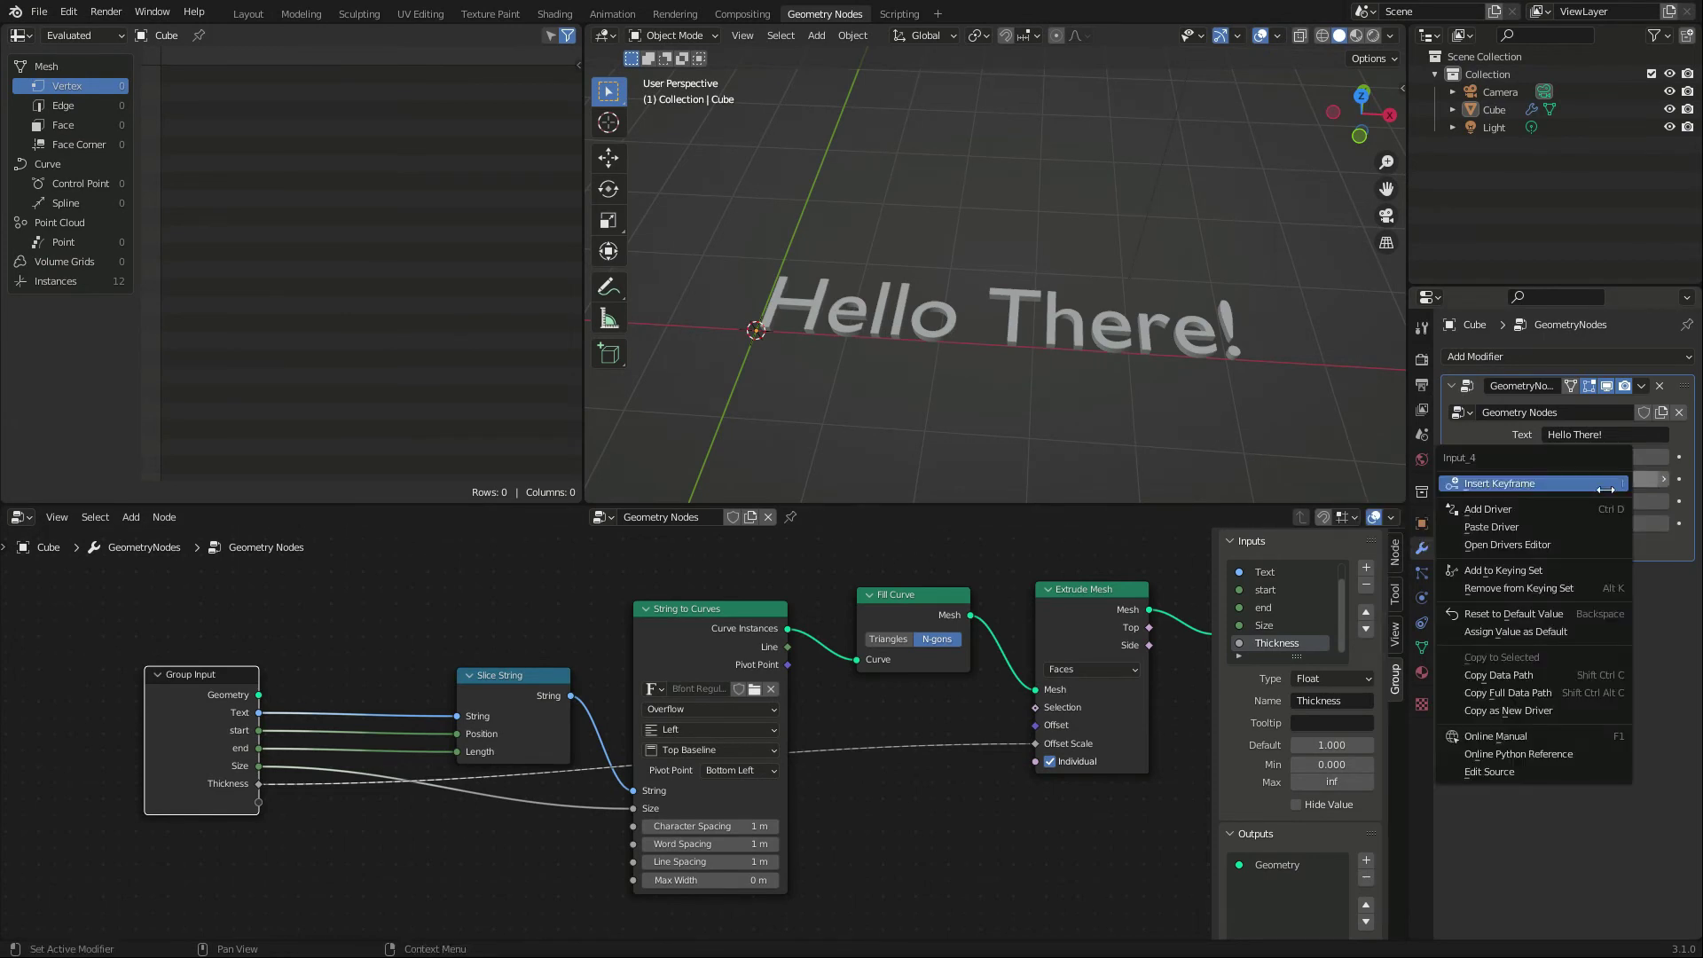
left_click(1605, 484)
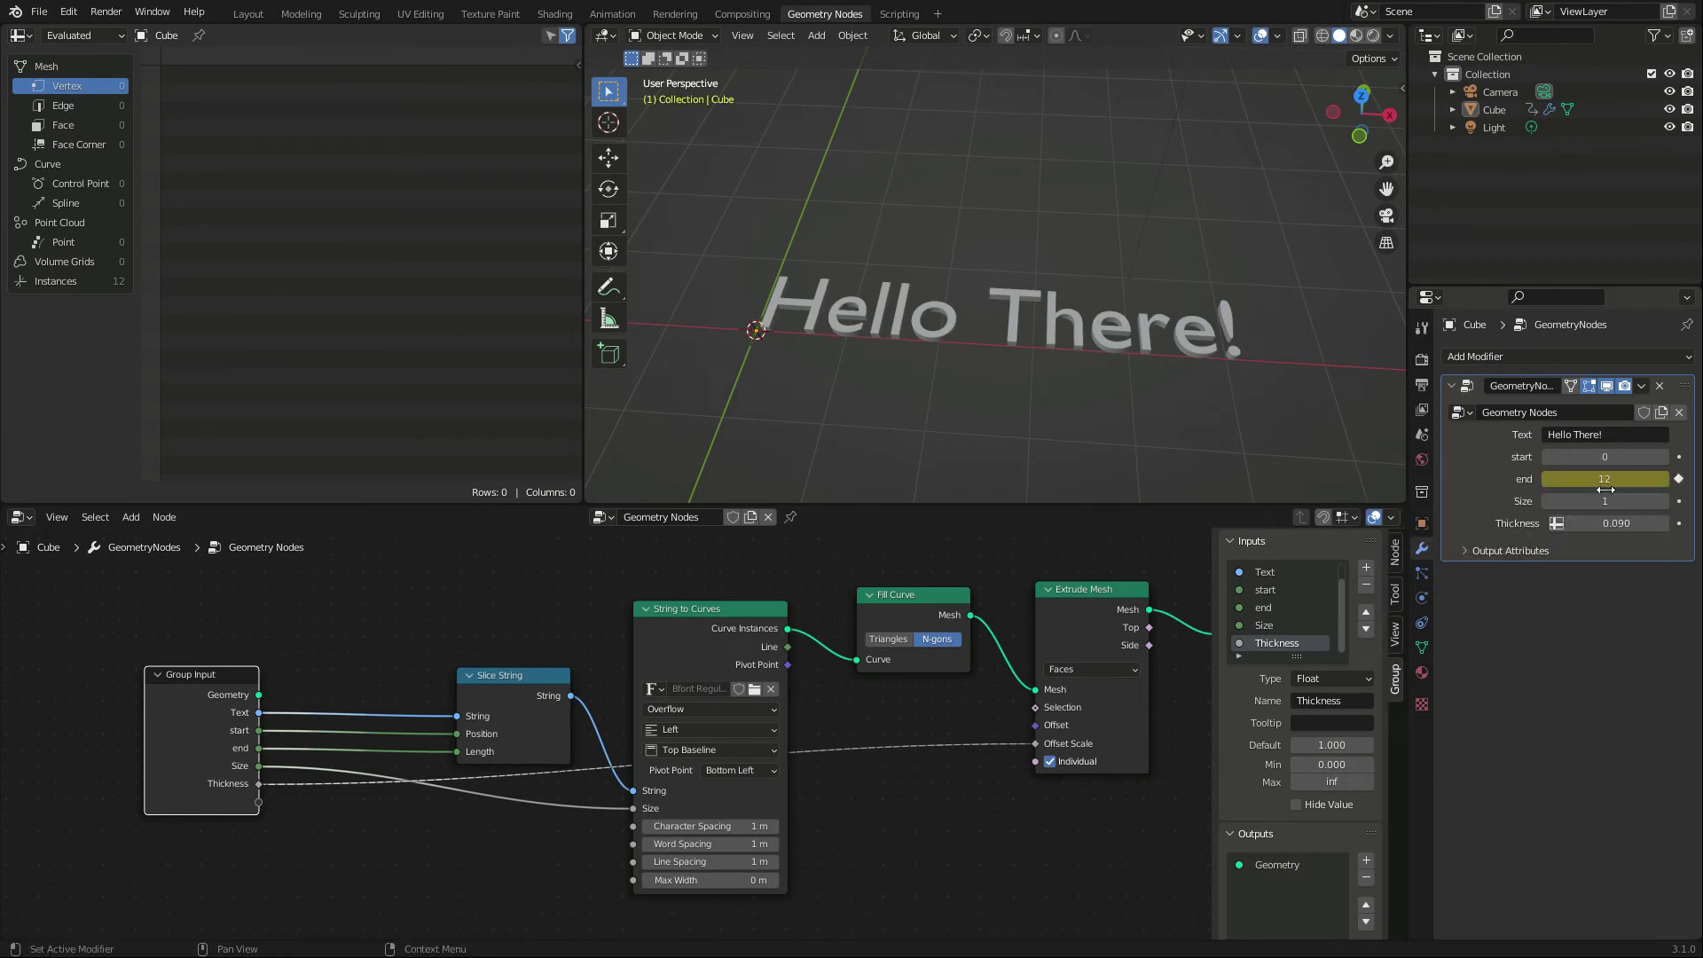
left_click(29, 39)
left_click(266, 124)
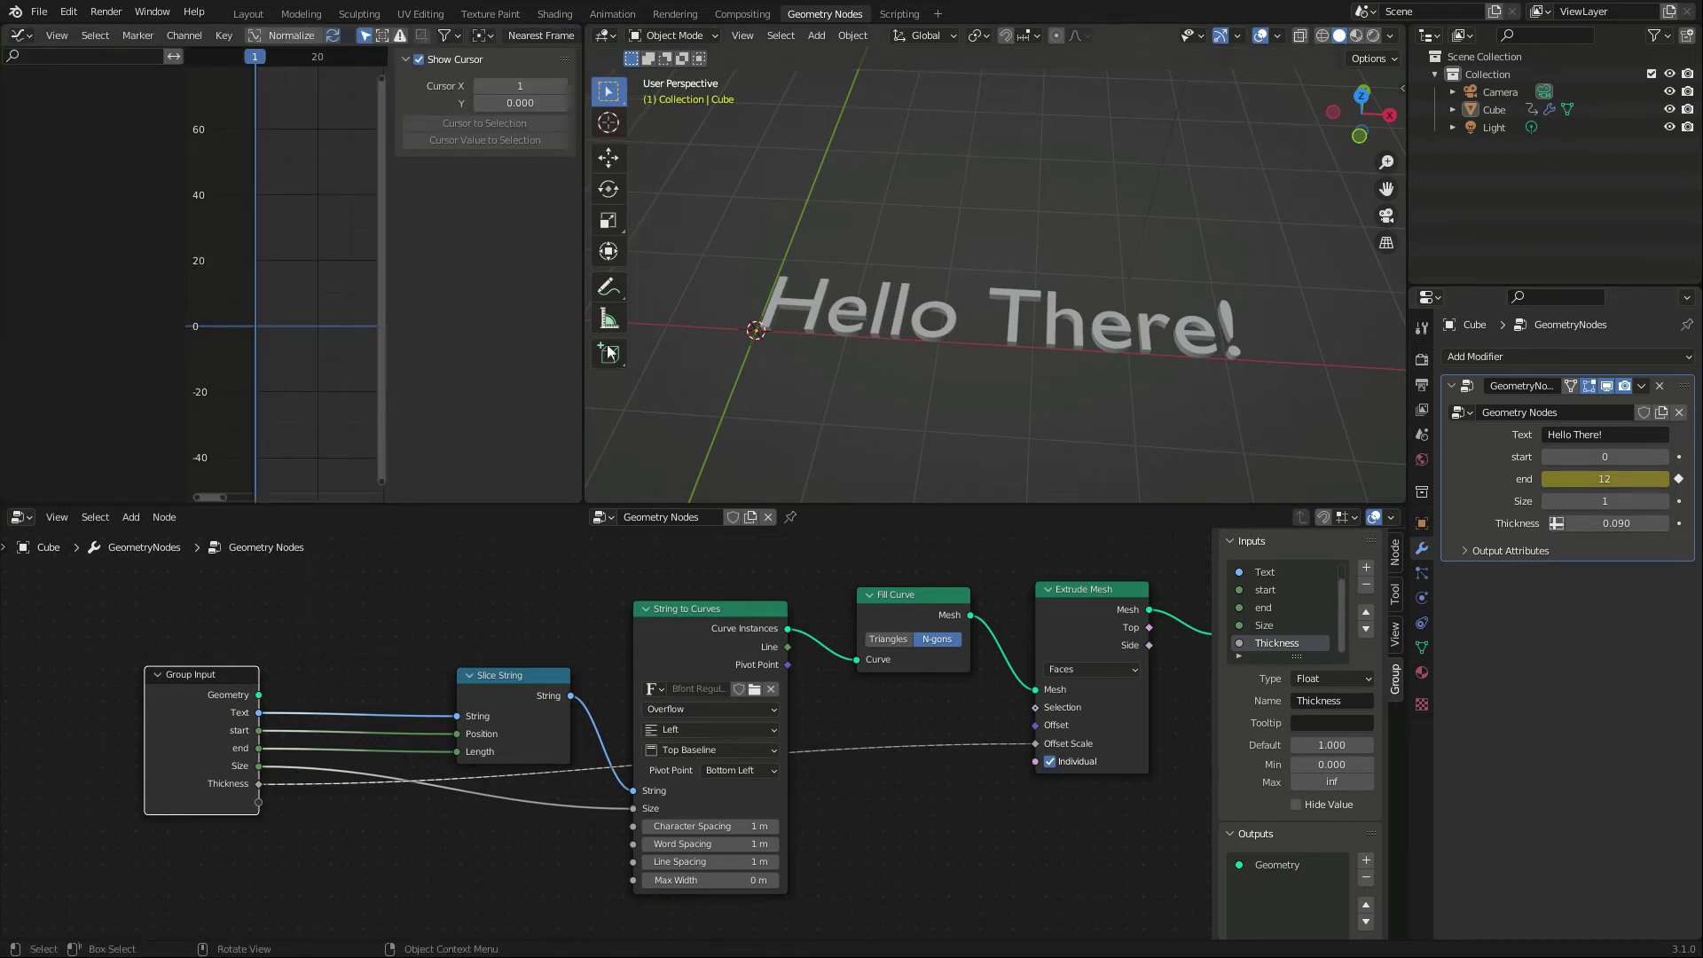
left_click(811, 293)
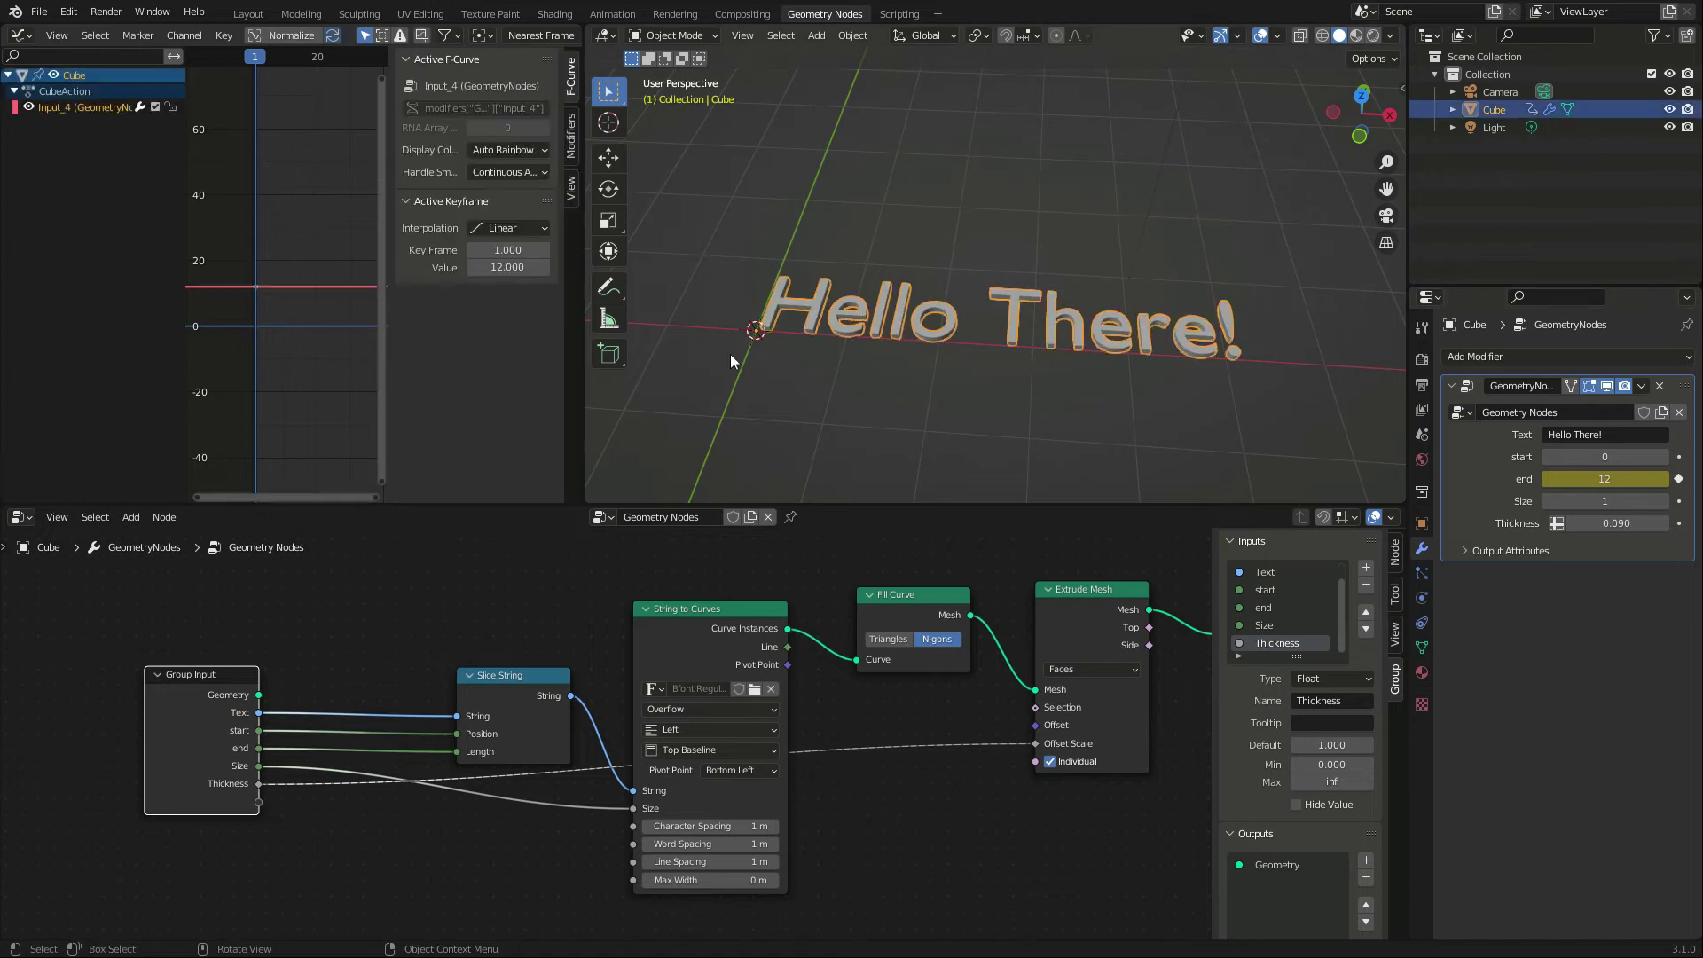
- Add a Generator modifier to the end value's F-curve and preview the animation
left_click(571, 142)
left_click(442, 66)
left_click(440, 78)
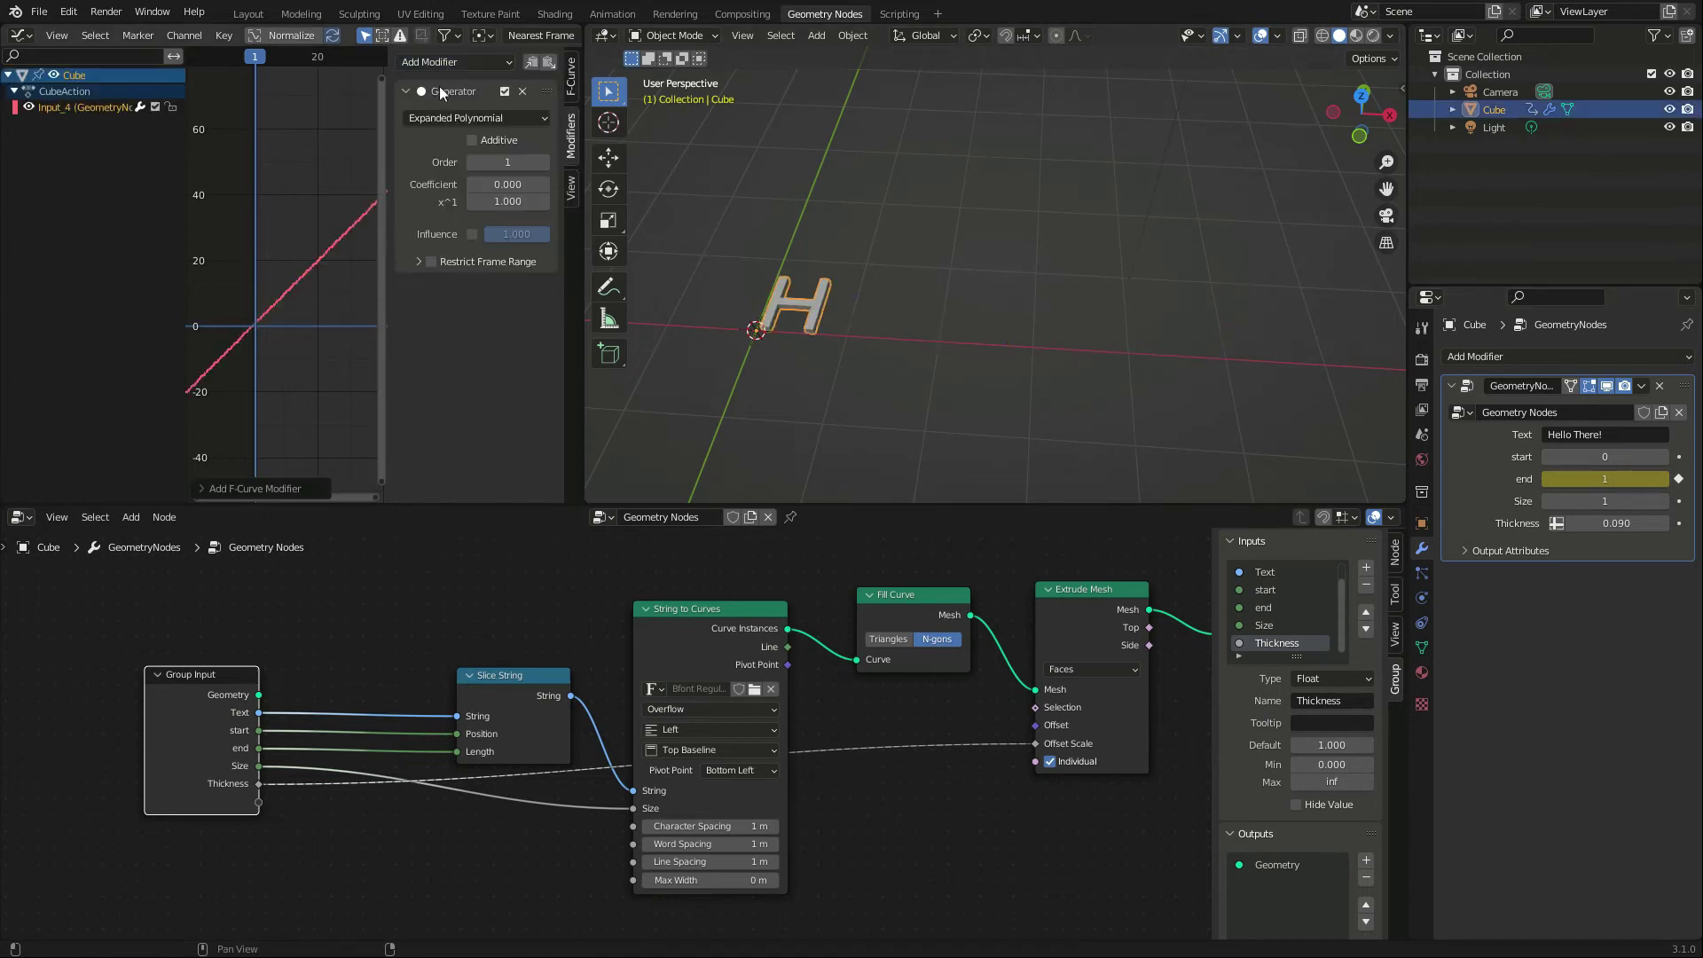
key("space")
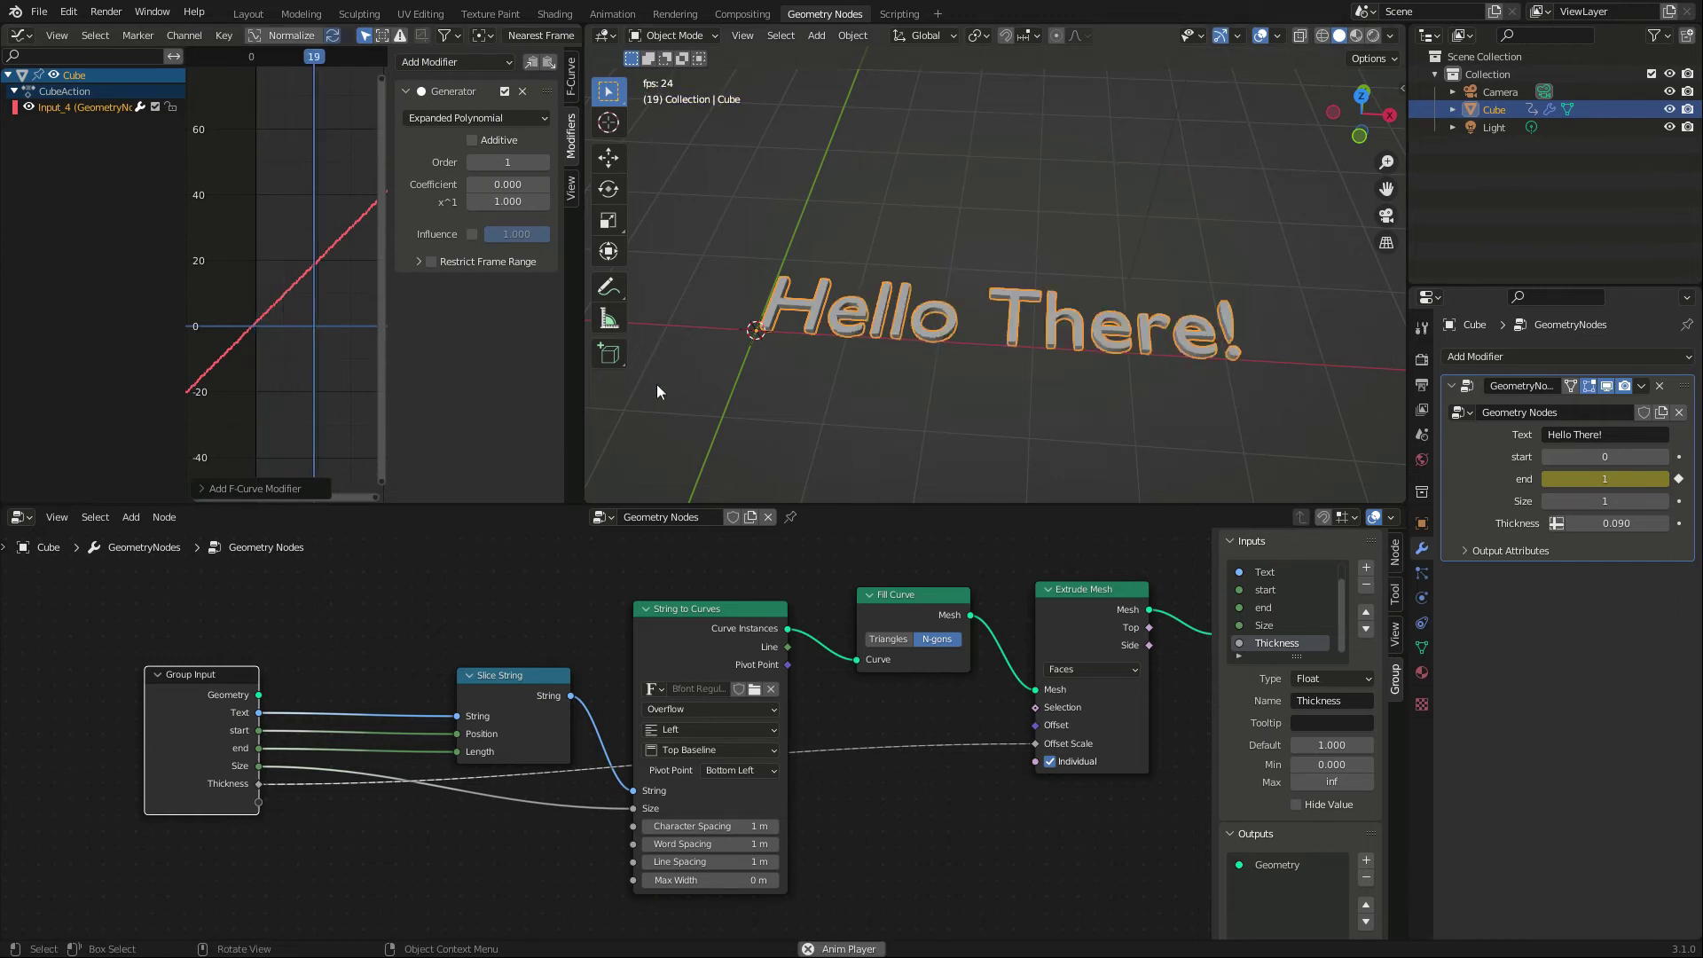
key("space")
- Split the Graph Editor horizontally, show a Timeline in the lower part and return to frame 1
right_click(583, 357)
left_click(567, 358)
left_click(27, 432)
left_click(21, 442)
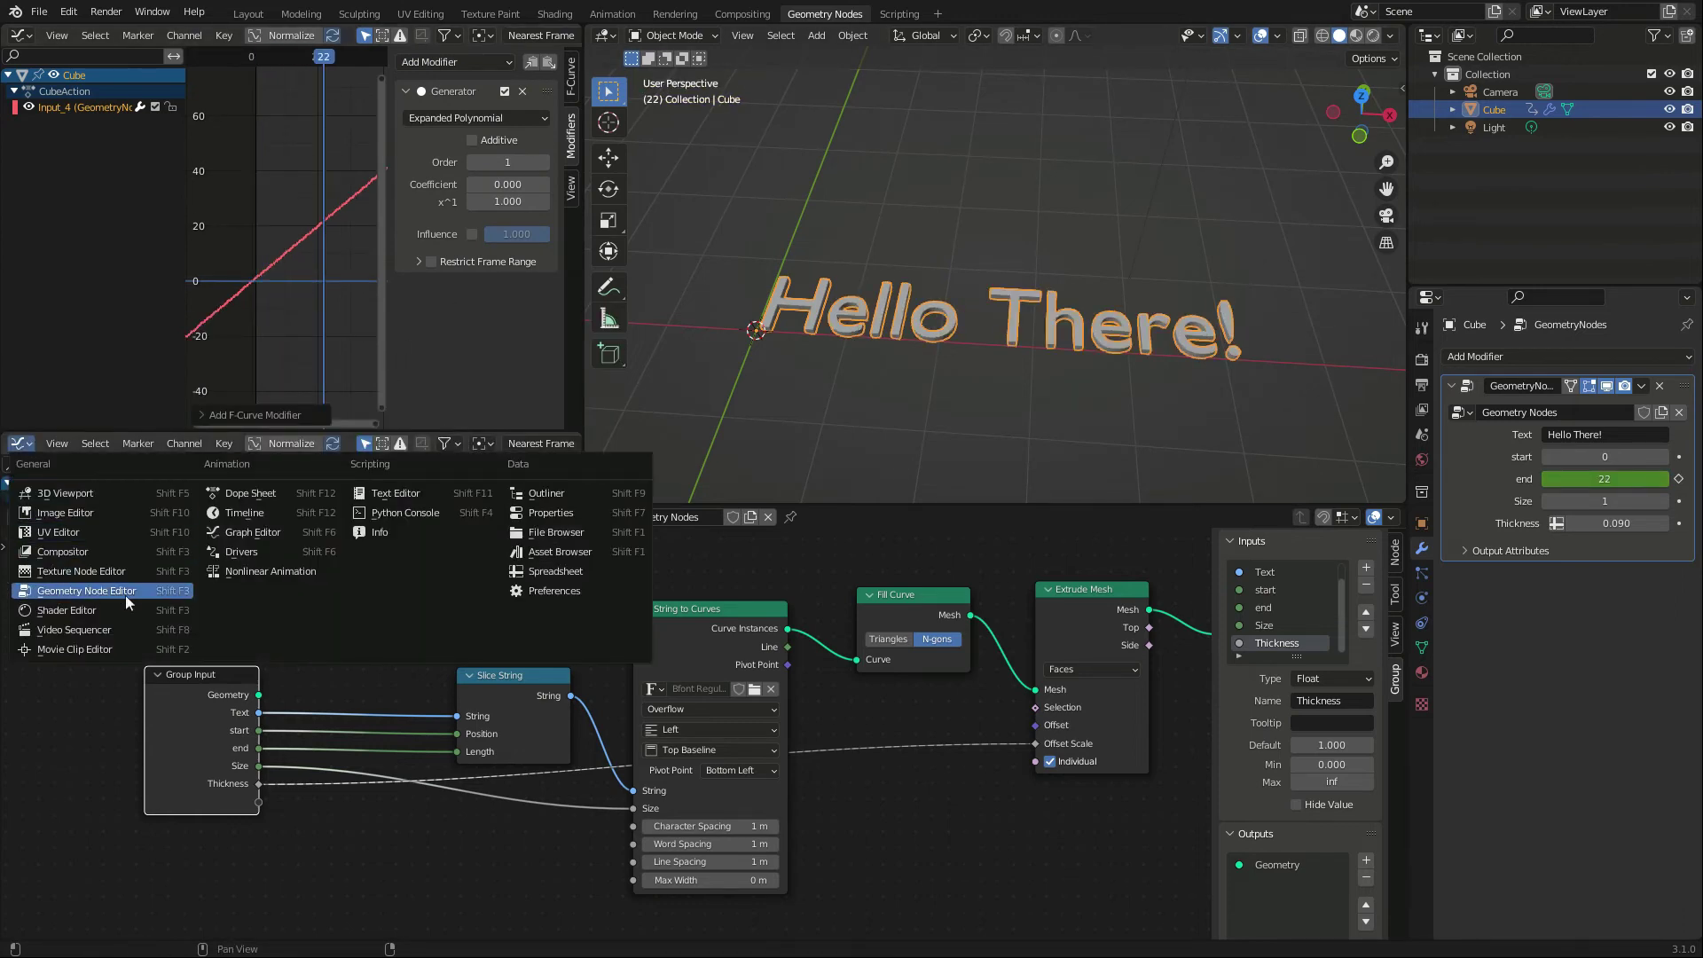
left_click(260, 513)
key("space")
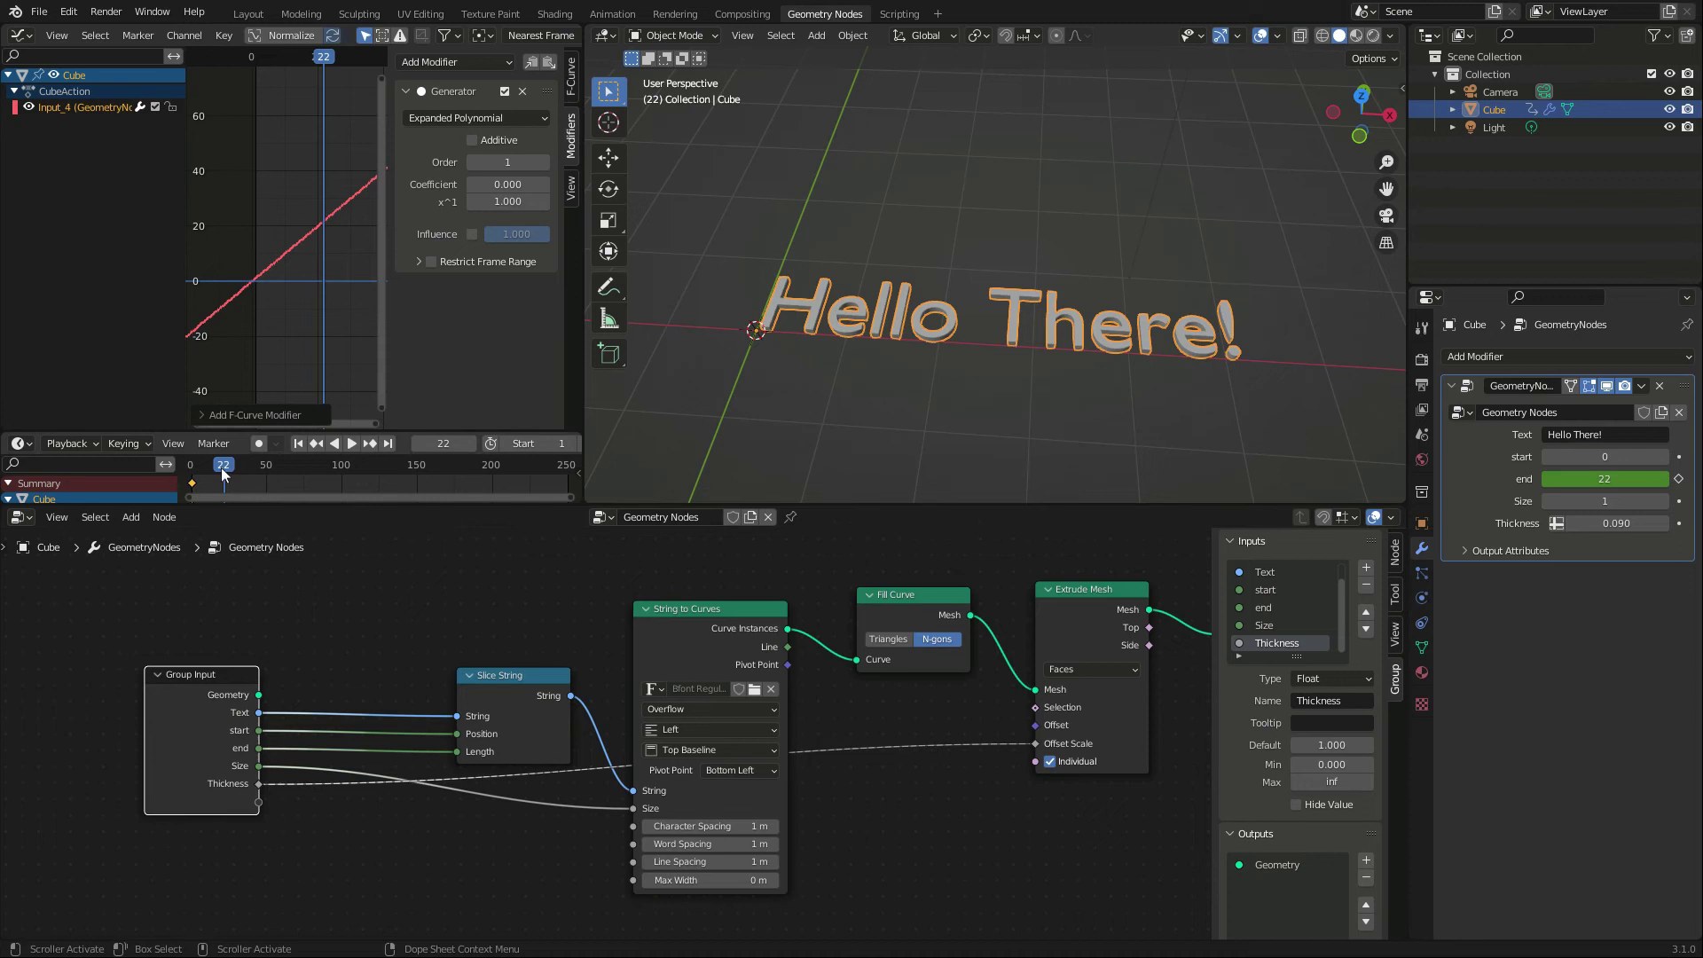
left_click_drag(250, 473, 197, 477)
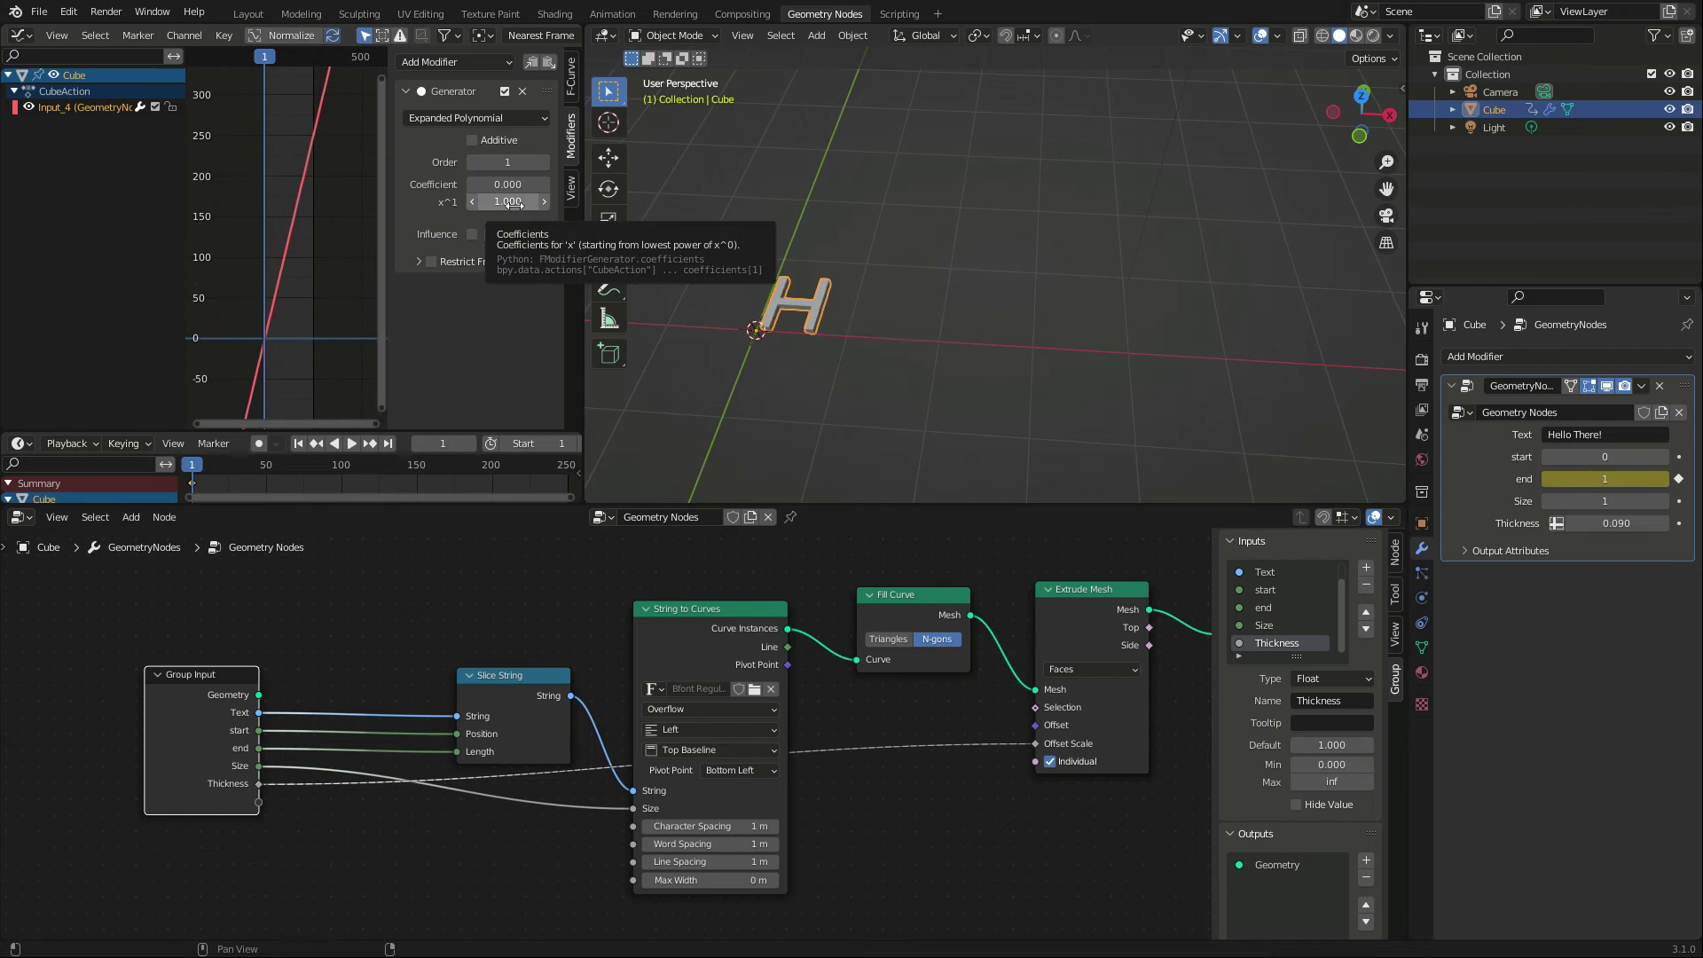
- Set the Generator's x^1 coefficient to 0.250 while the animation plays, and restart playback from the first frame
left_click_drag(517, 202, 518, 202)
key("space")
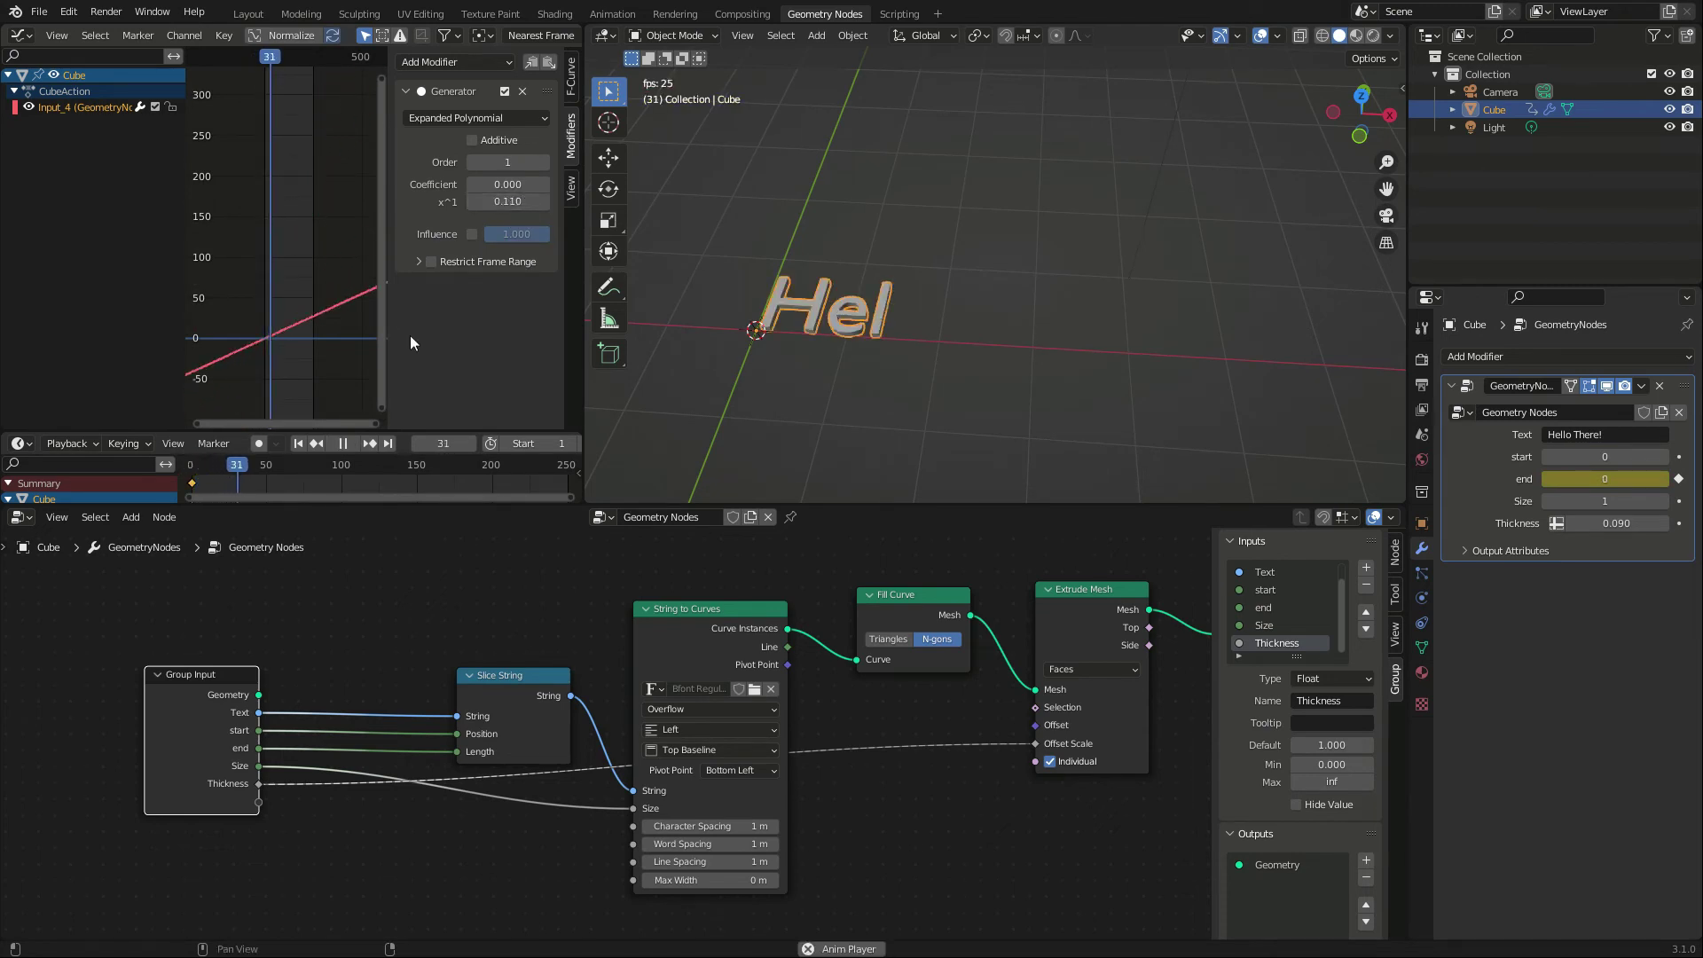
left_click_drag(500, 195, 536, 195)
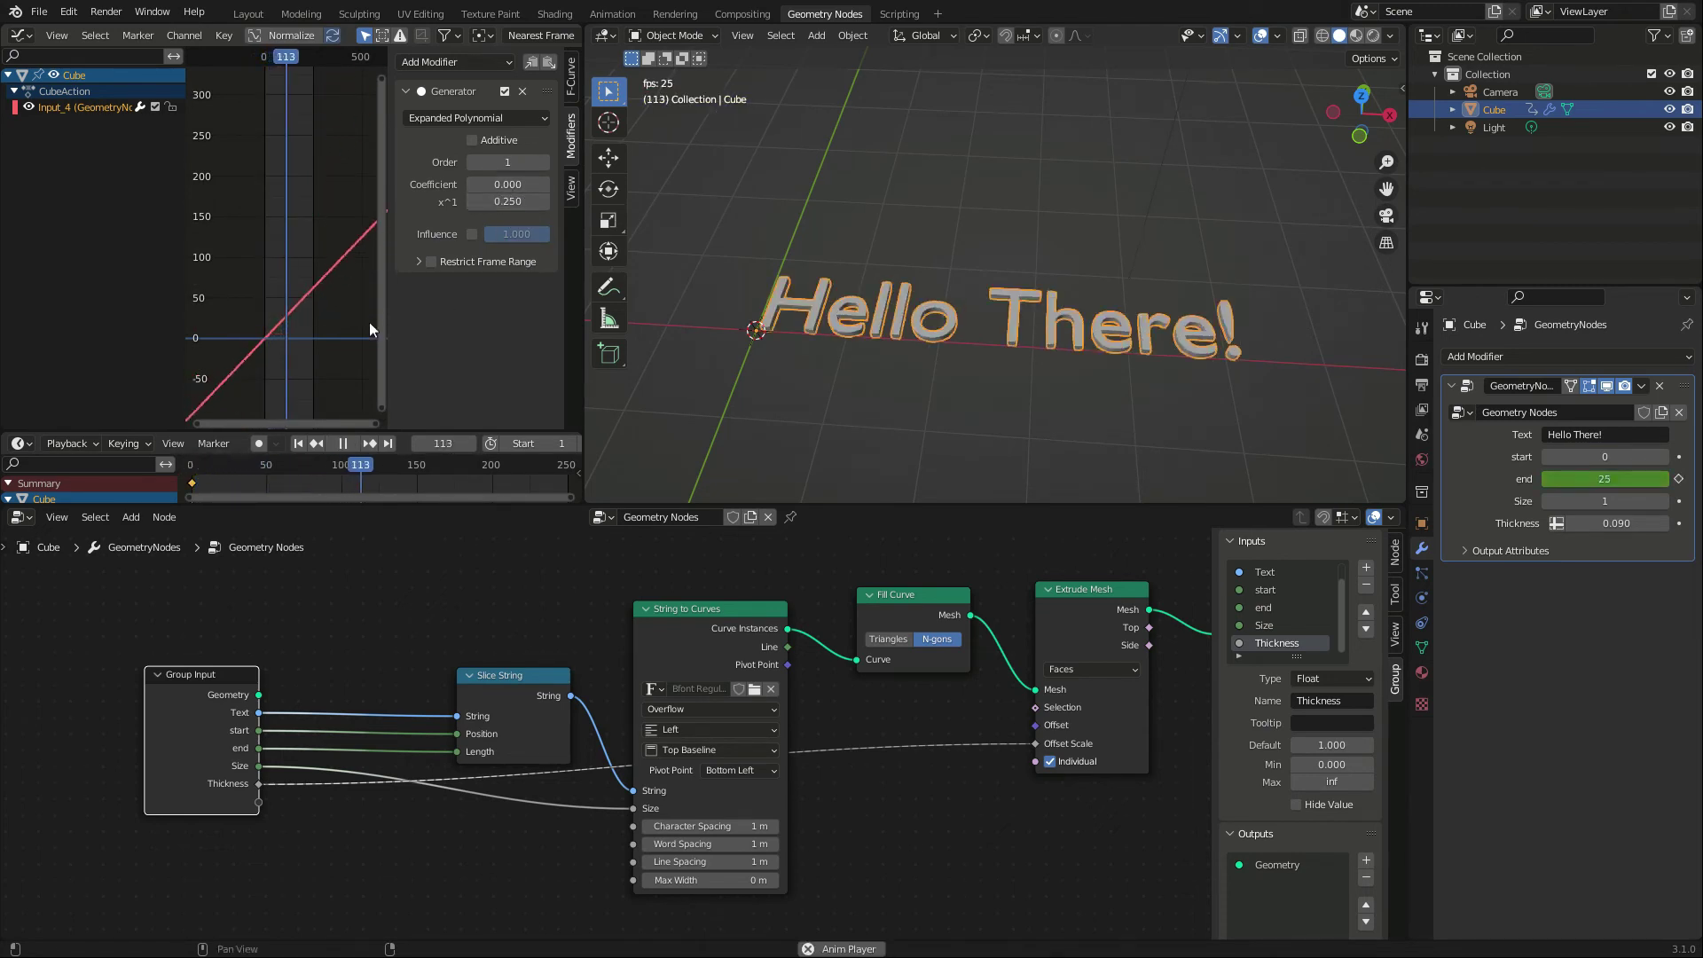
left_click(298, 444)
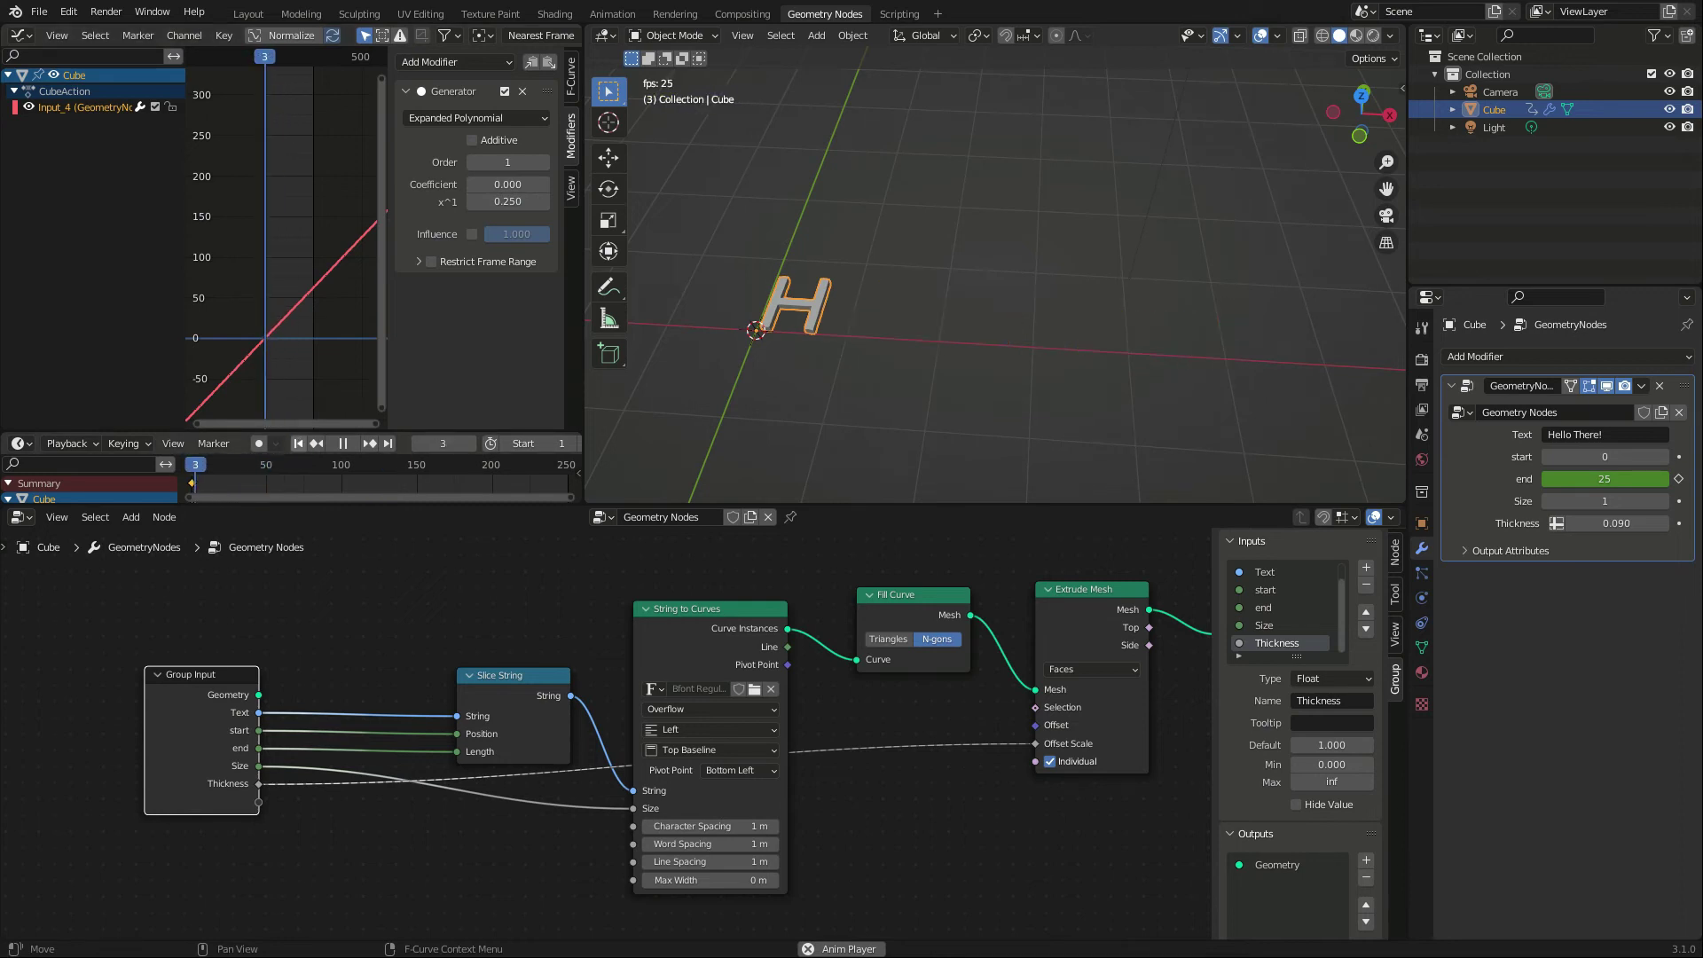
- Add a Noise modifier to the F-curve and raise its Strength to 33.2
left_click(461, 63)
left_click(451, 162)
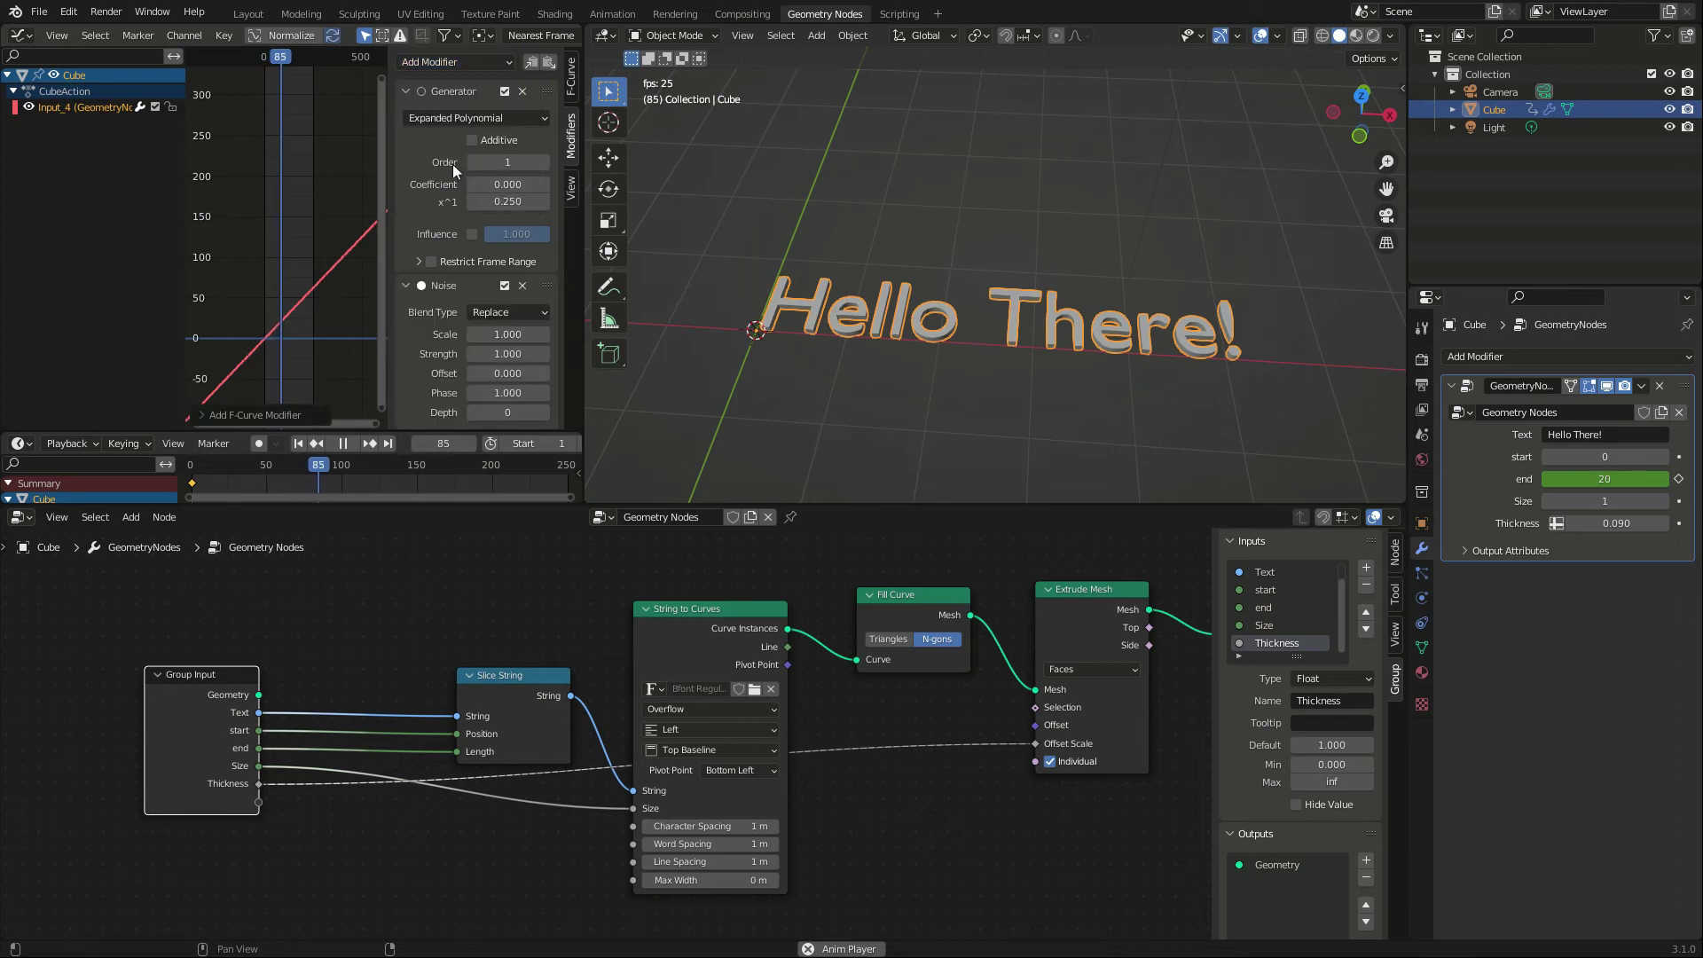
scroll(415, 408, "down", 2)
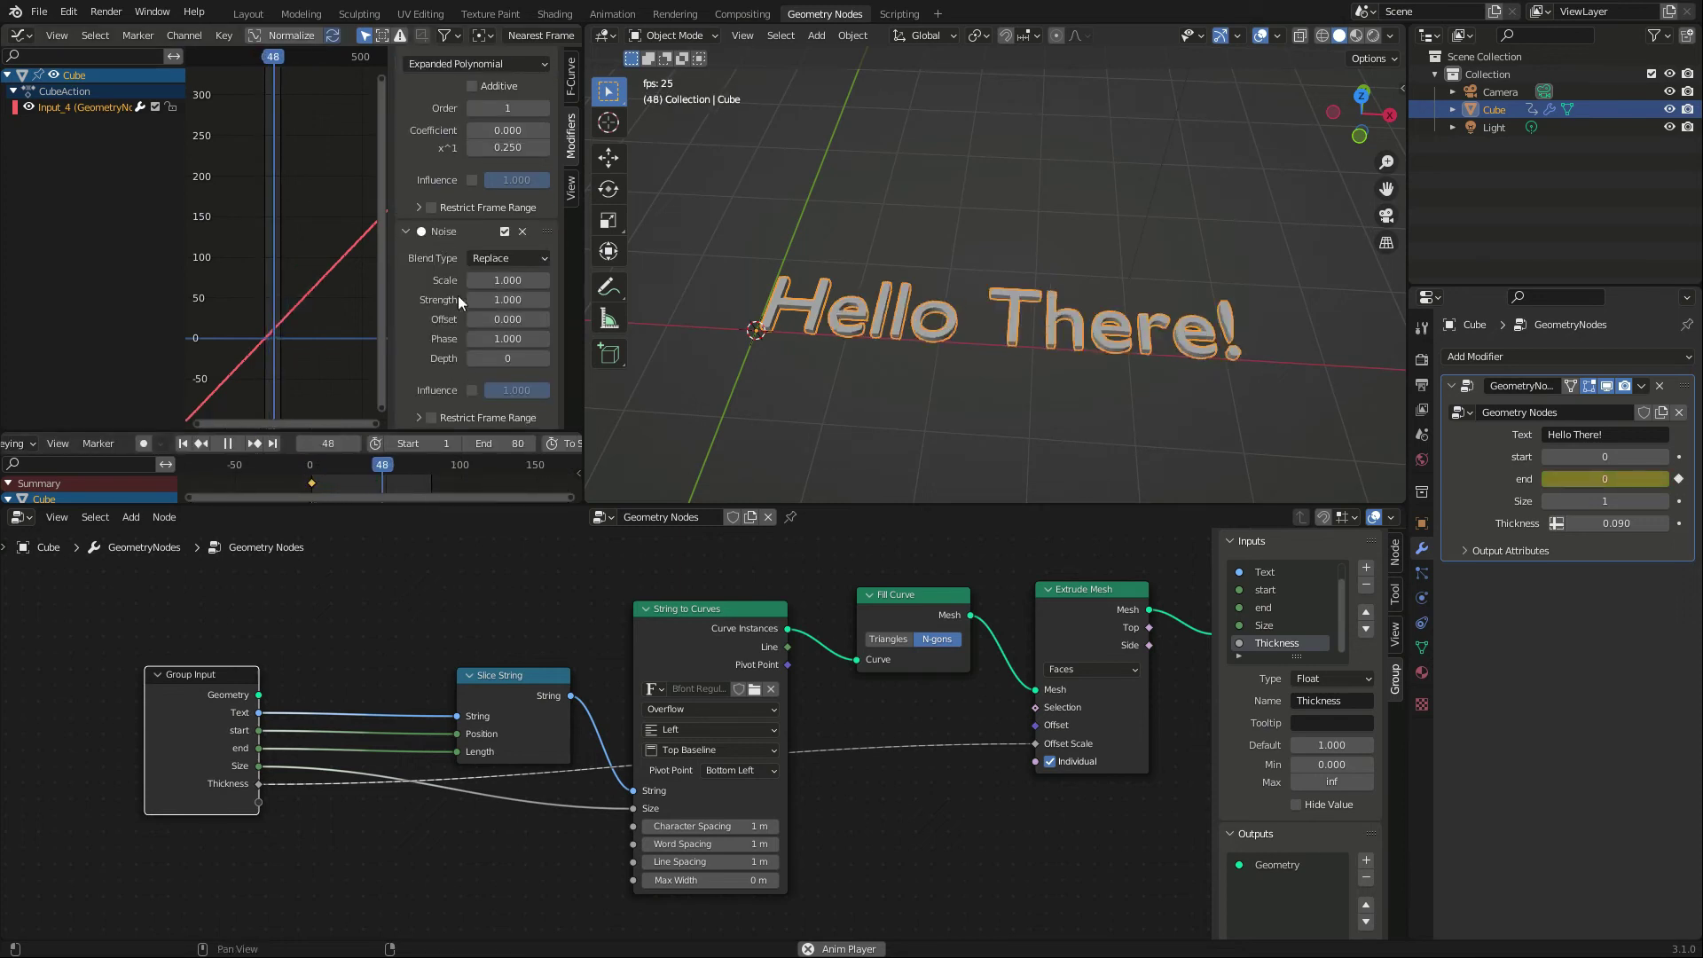
mouse_move(479, 300)
left_mouse_down()
mouse_move(507, 300)
mouse_move(486, 299)
left_mouse_up()
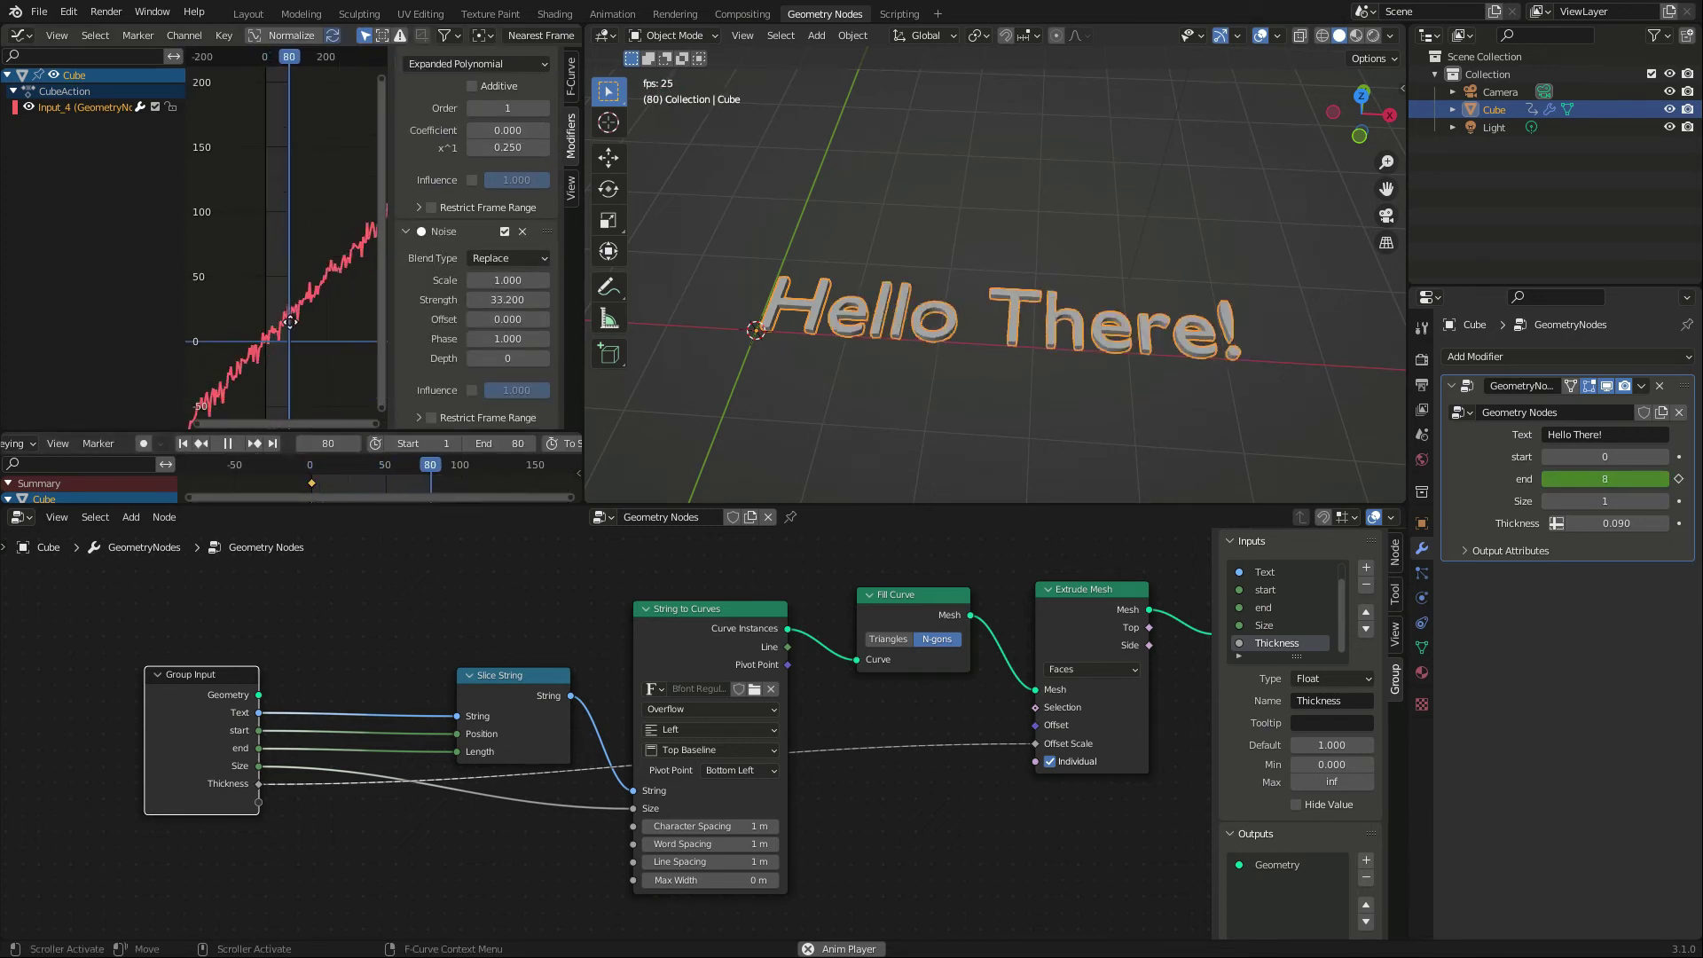
- Move the Noise modifier, with its Strength at 7.9, above the Generator and make the Generator additive
scroll(538, 161, "up", 2)
left_click_drag(546, 96, 553, 305)
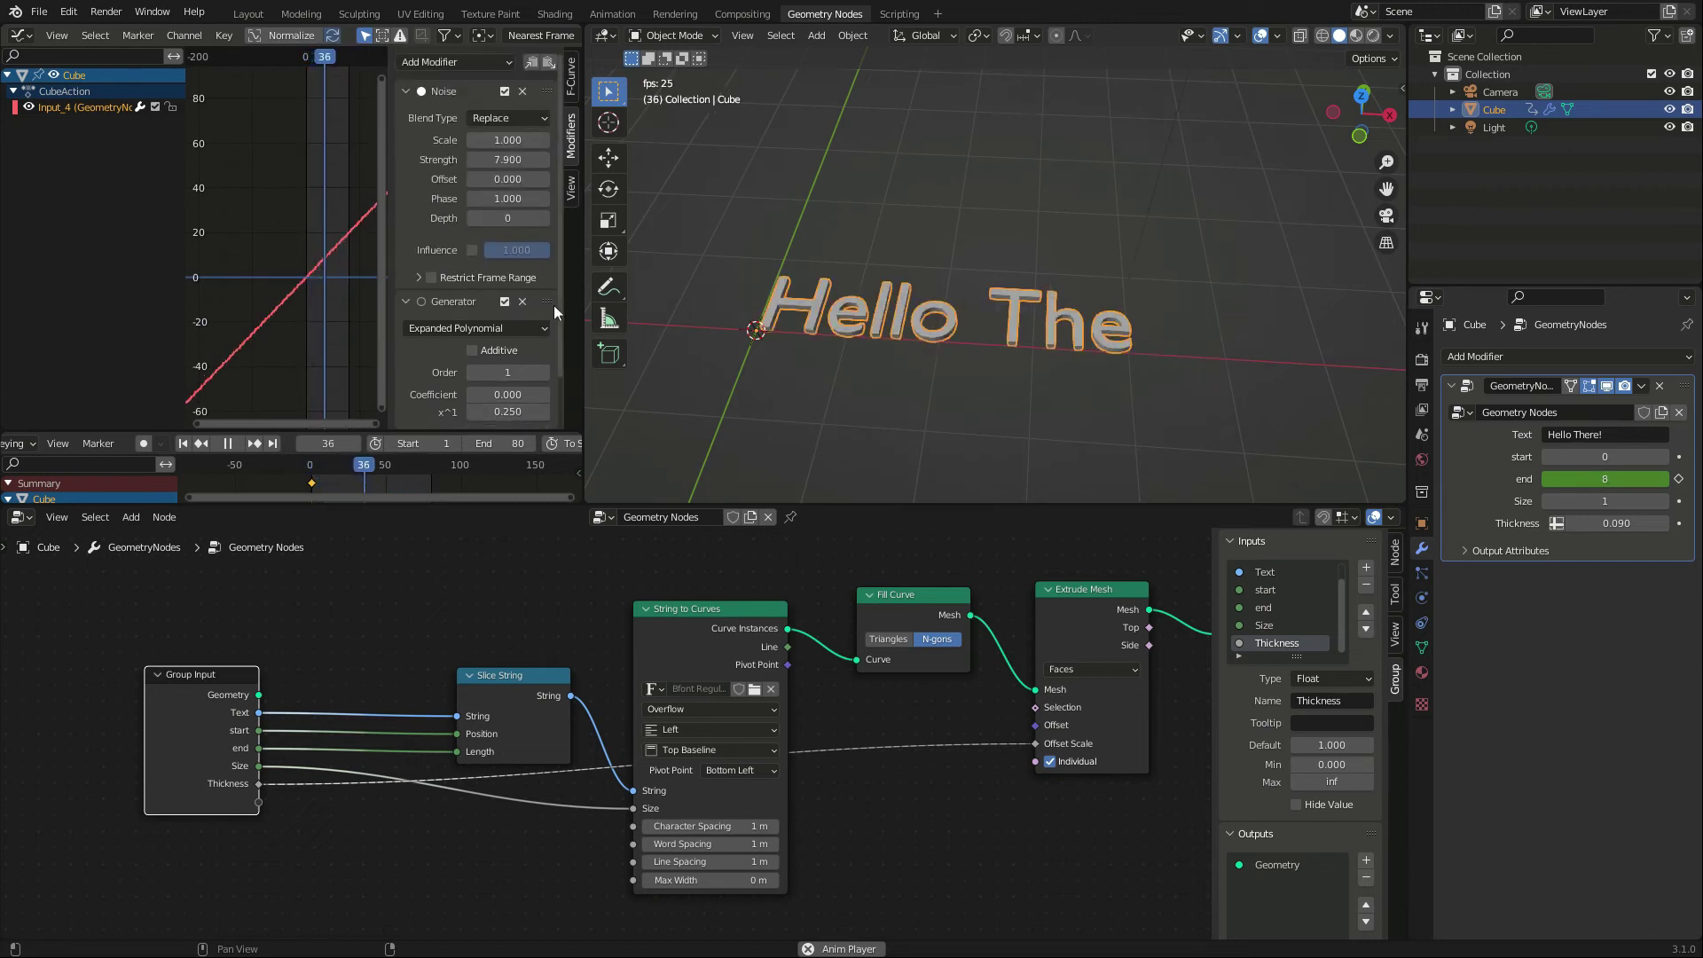
left_click(487, 348)
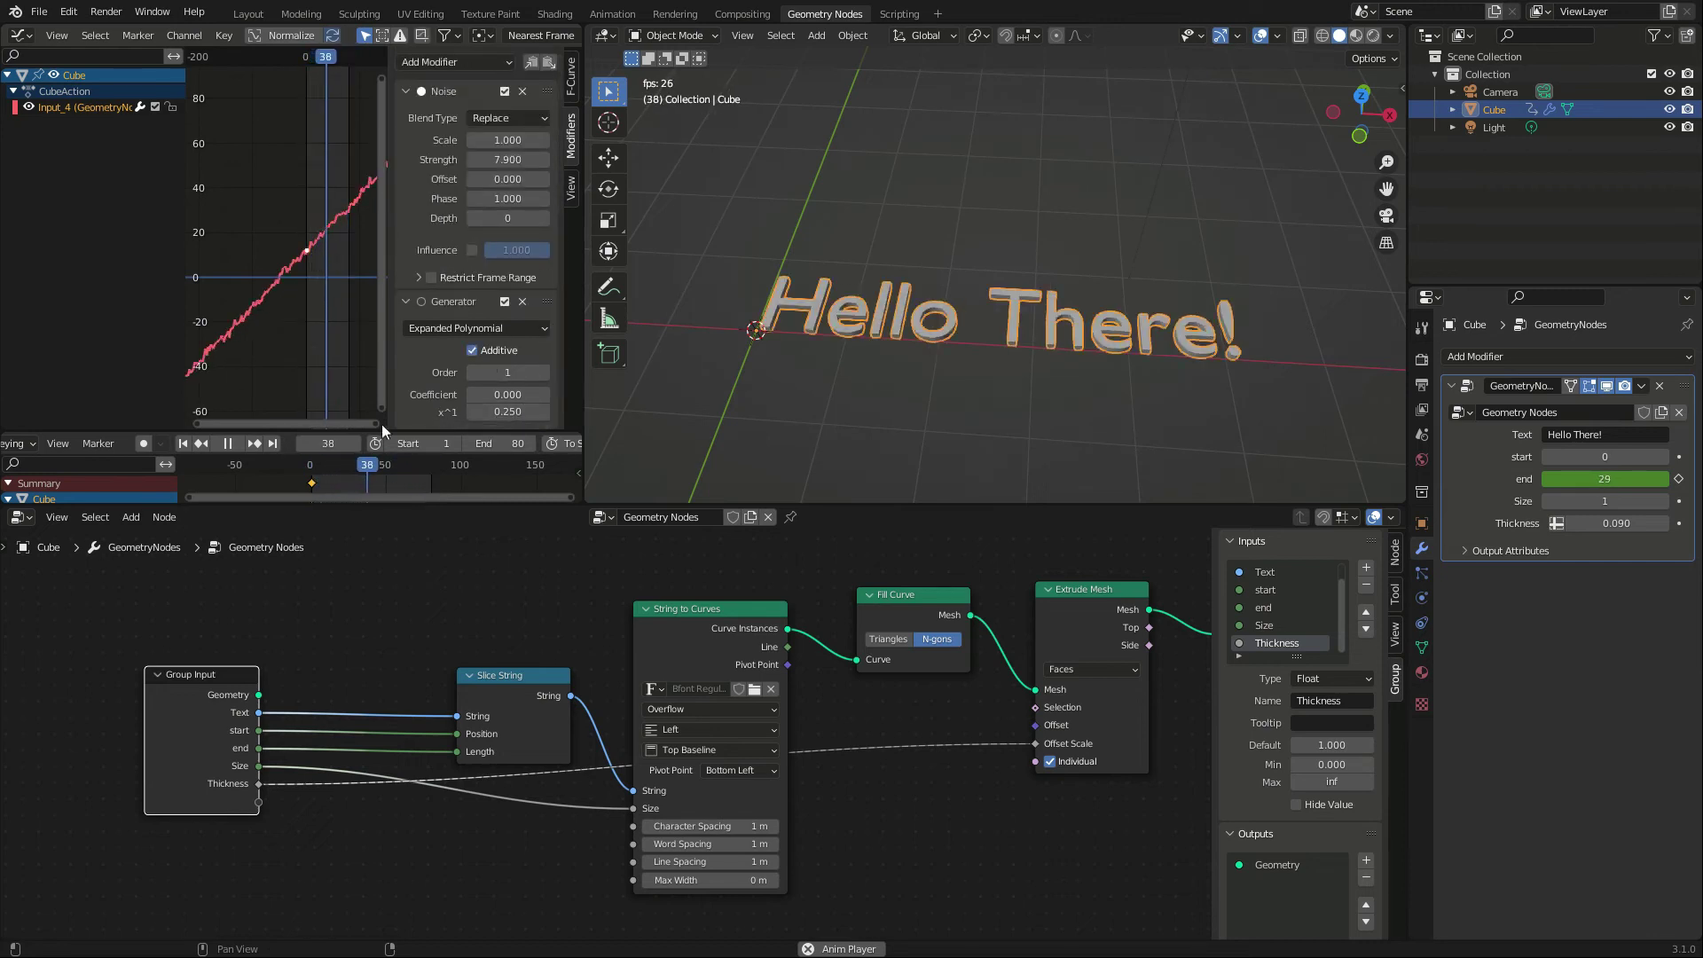
- Stop playback at frame 1, set the Generator's Coefficient to -11.95 and replay the animation to check the curve
left_click(186, 444)
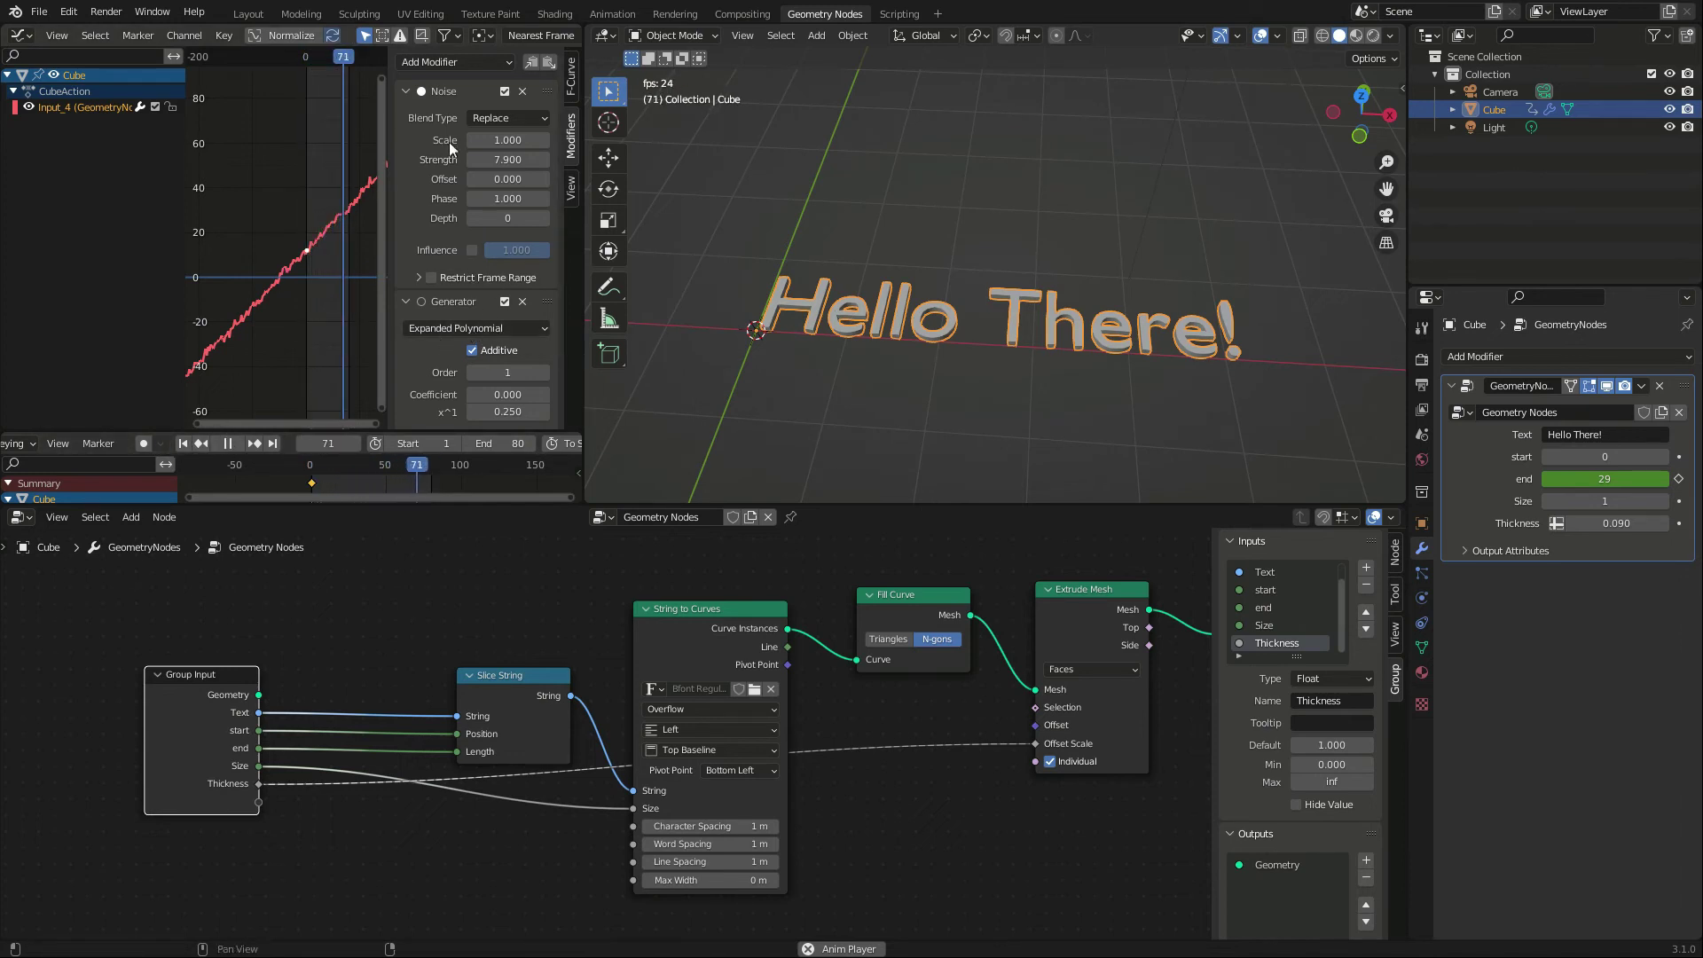
scroll(438, 343, "down", 1)
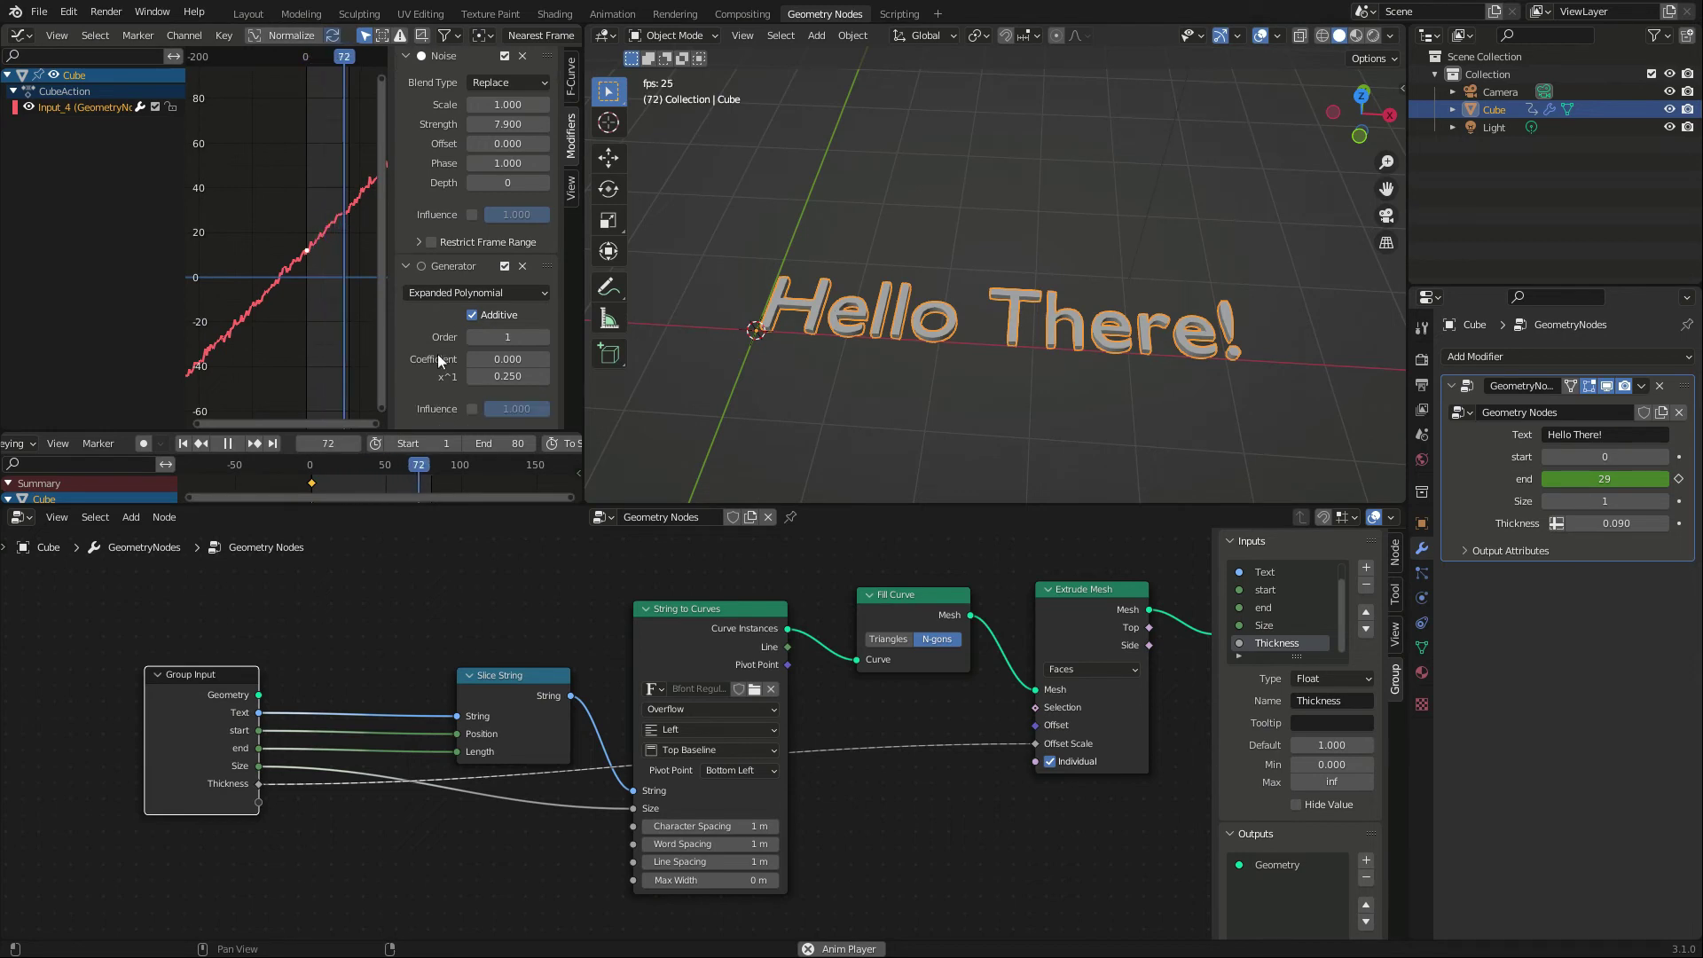
key("Escape")
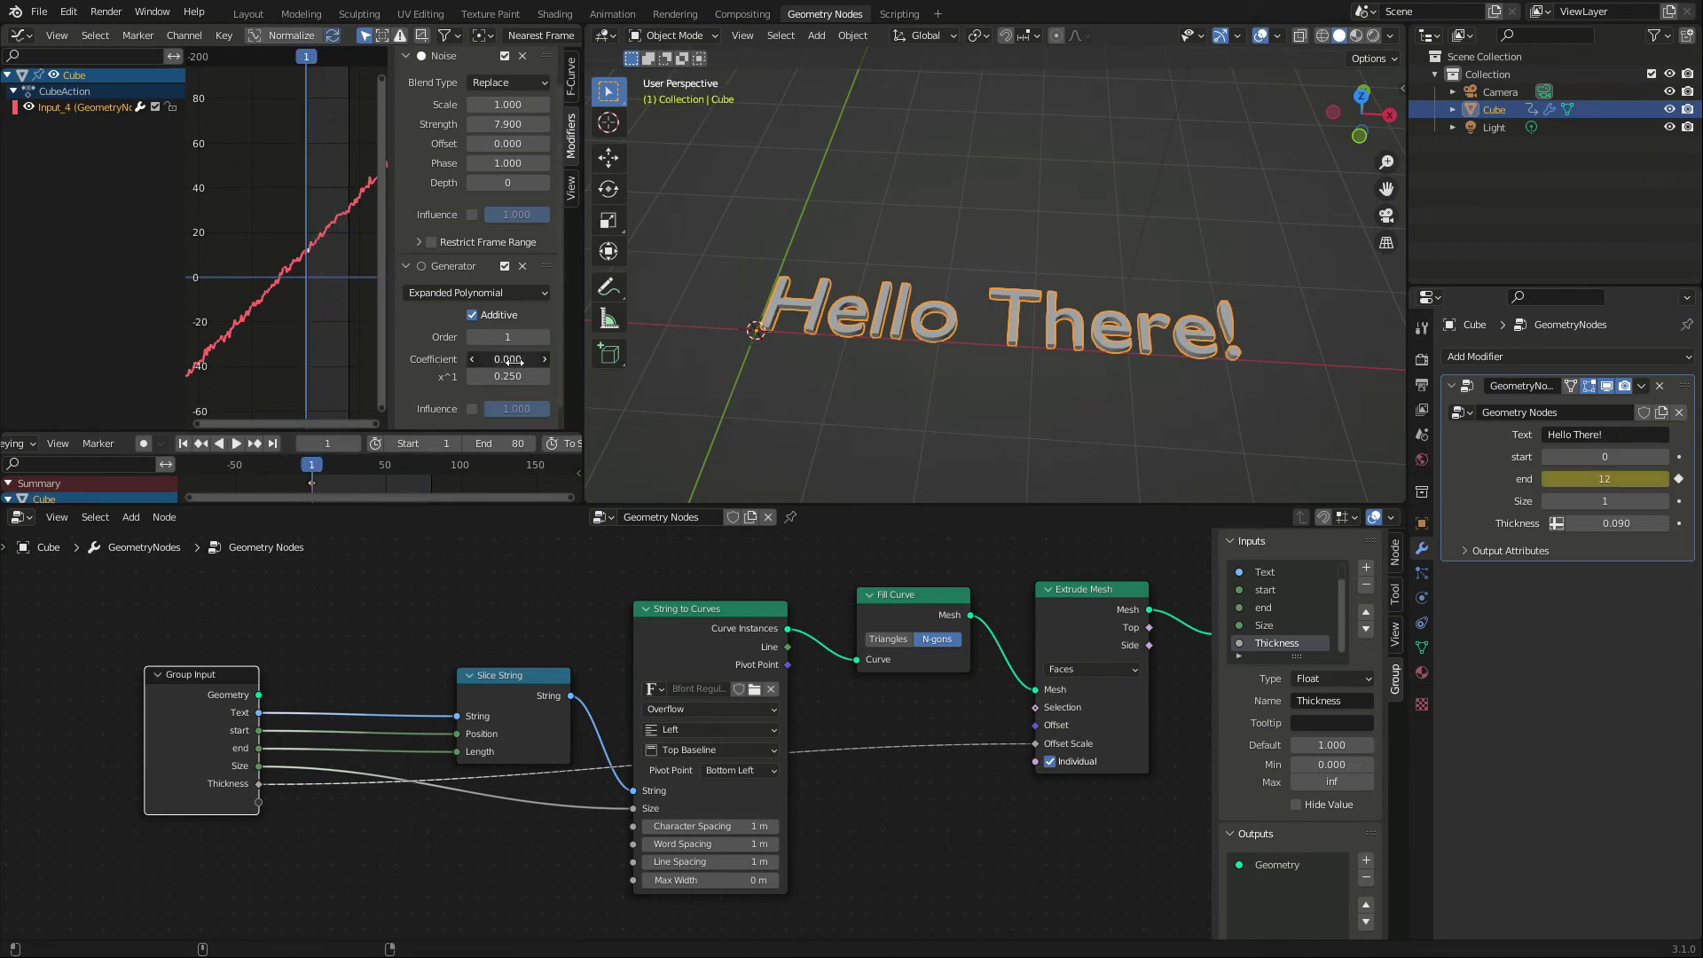
left_click_drag(512, 360, 509, 361)
scroll(497, 357, "down", 1)
key("space")
scroll(360, 322, "up", 12)
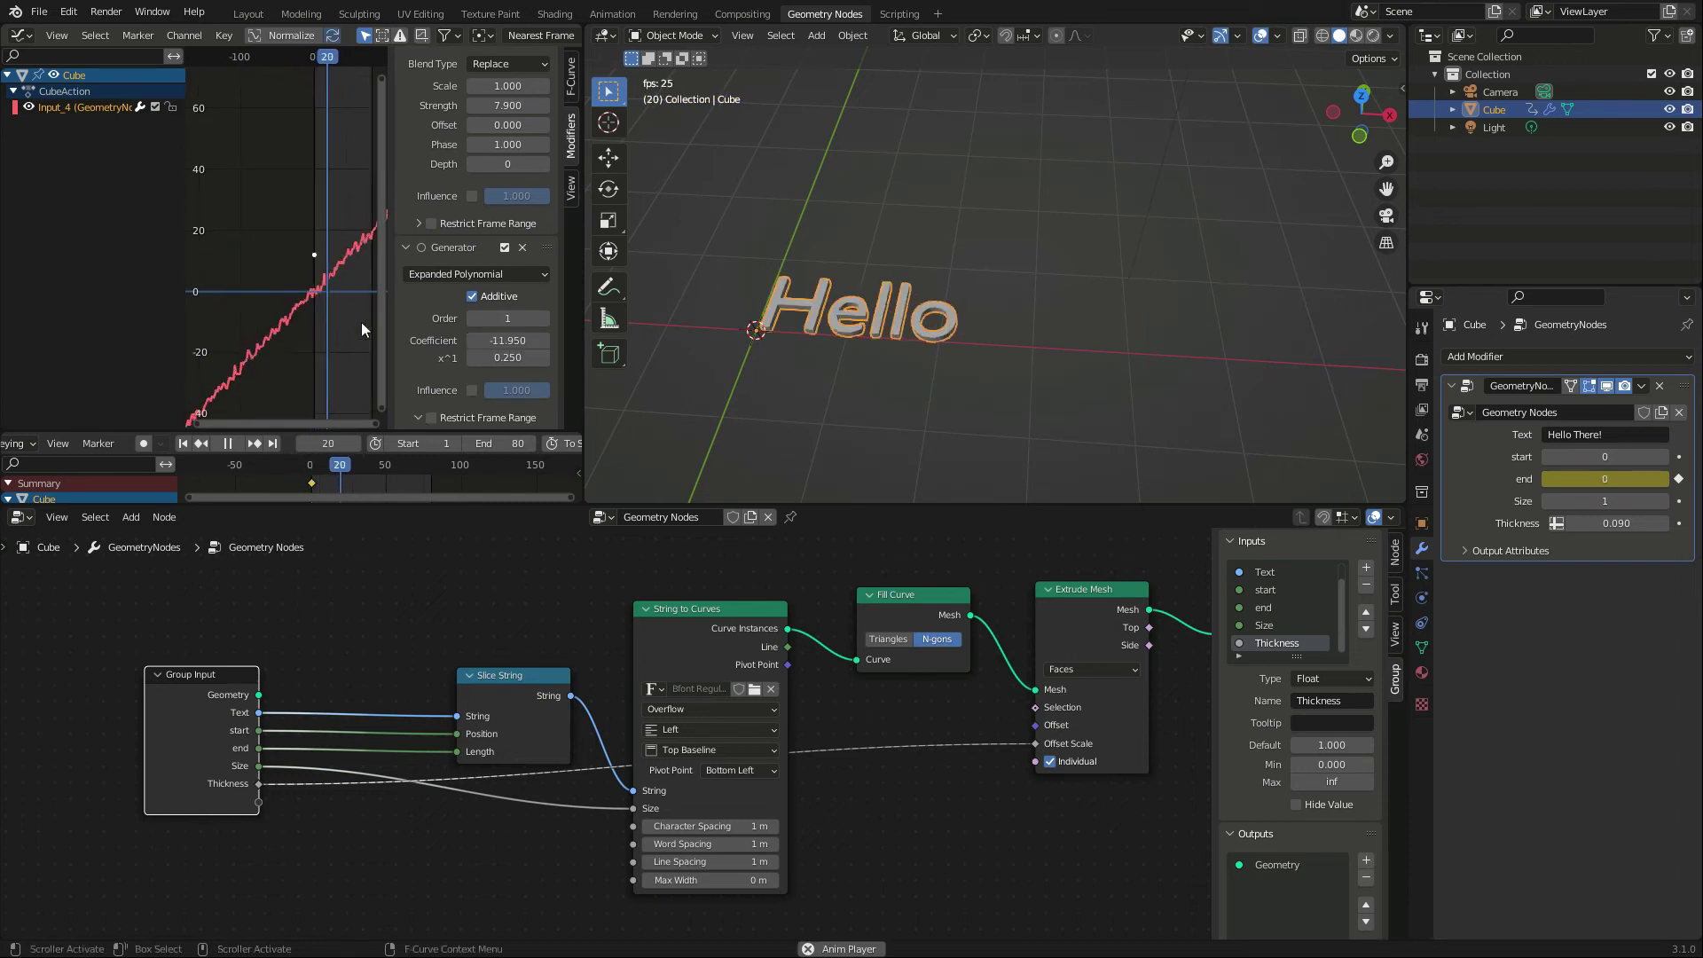
middle_click_drag(361, 322, 280, 285)
scroll(471, 300, "up", 2)
scroll(446, 309, "down", 3)
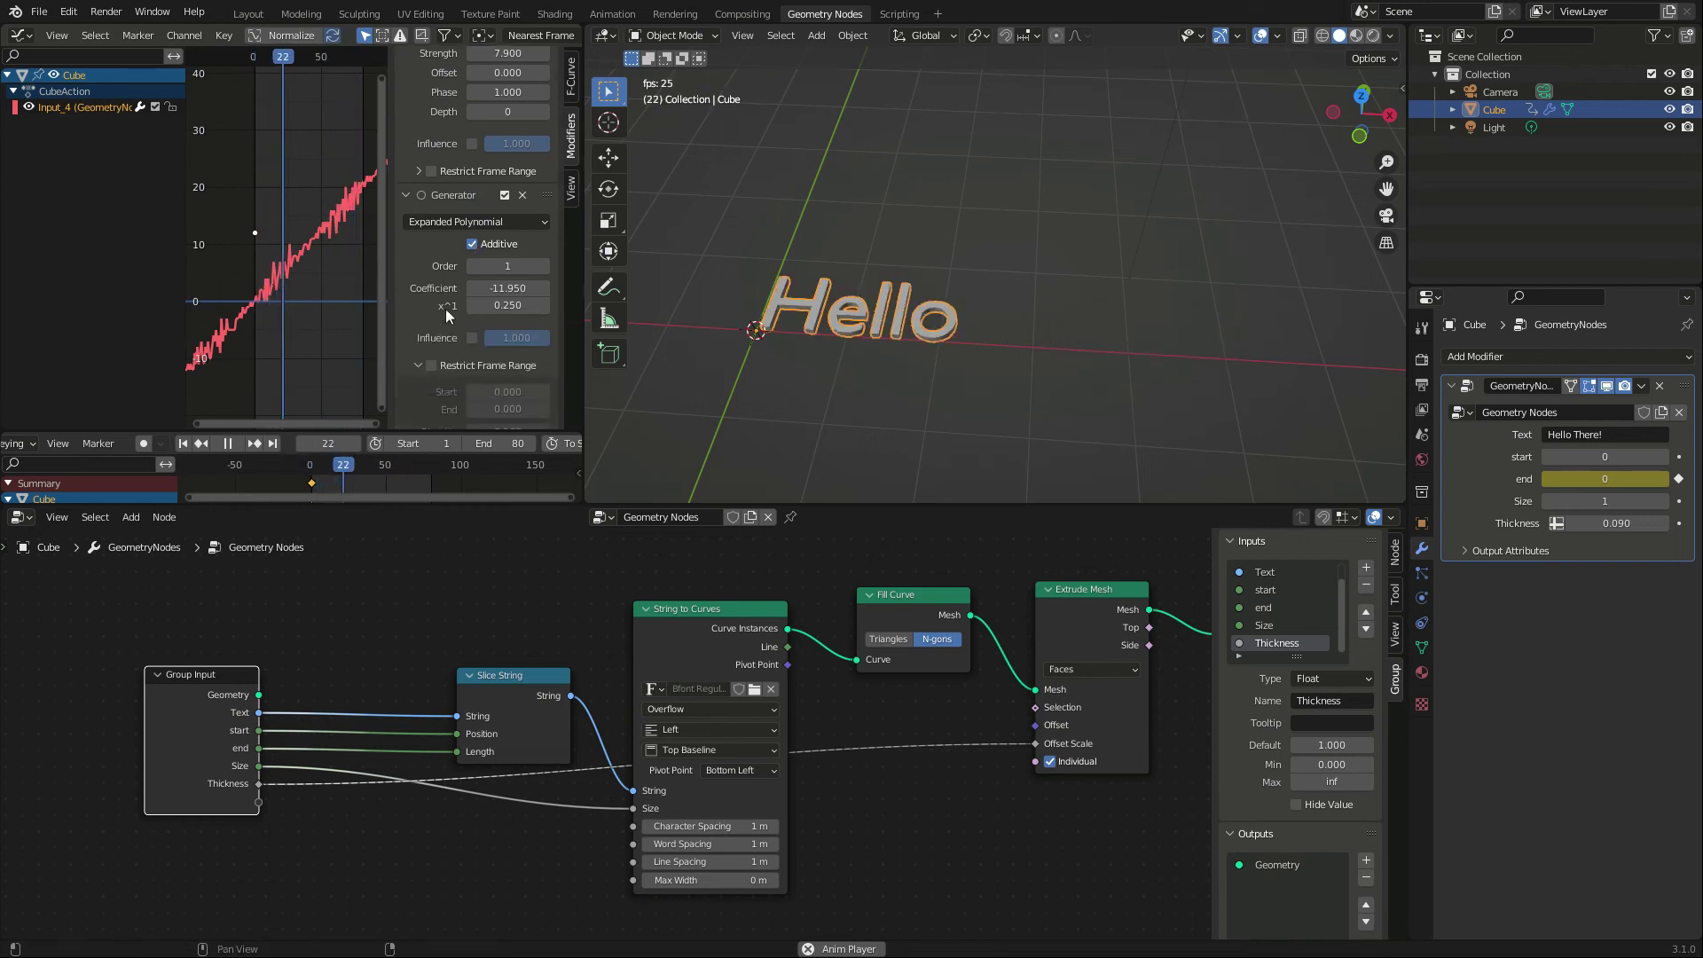
- Collapse the Noise and Generator modifiers and add a Stepped Interpolation modifier to the F-curve
scroll(435, 288, "up", 3)
left_click(406, 92)
left_click(407, 115)
left_click(434, 63)
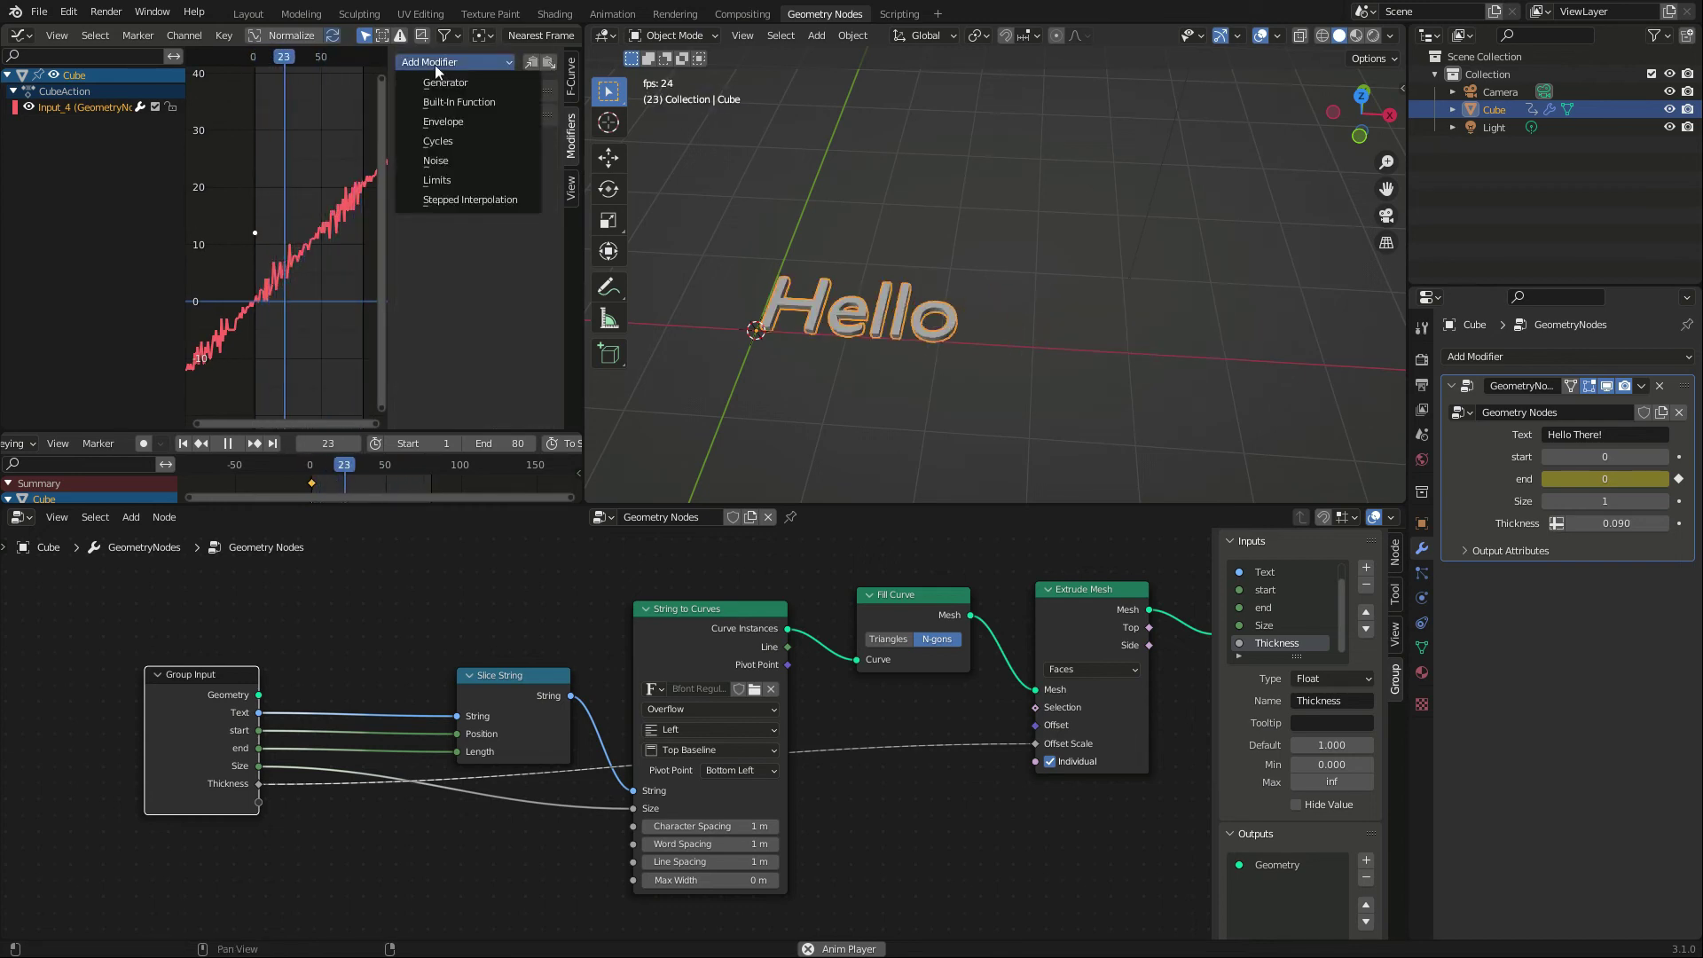
left_click(467, 204)
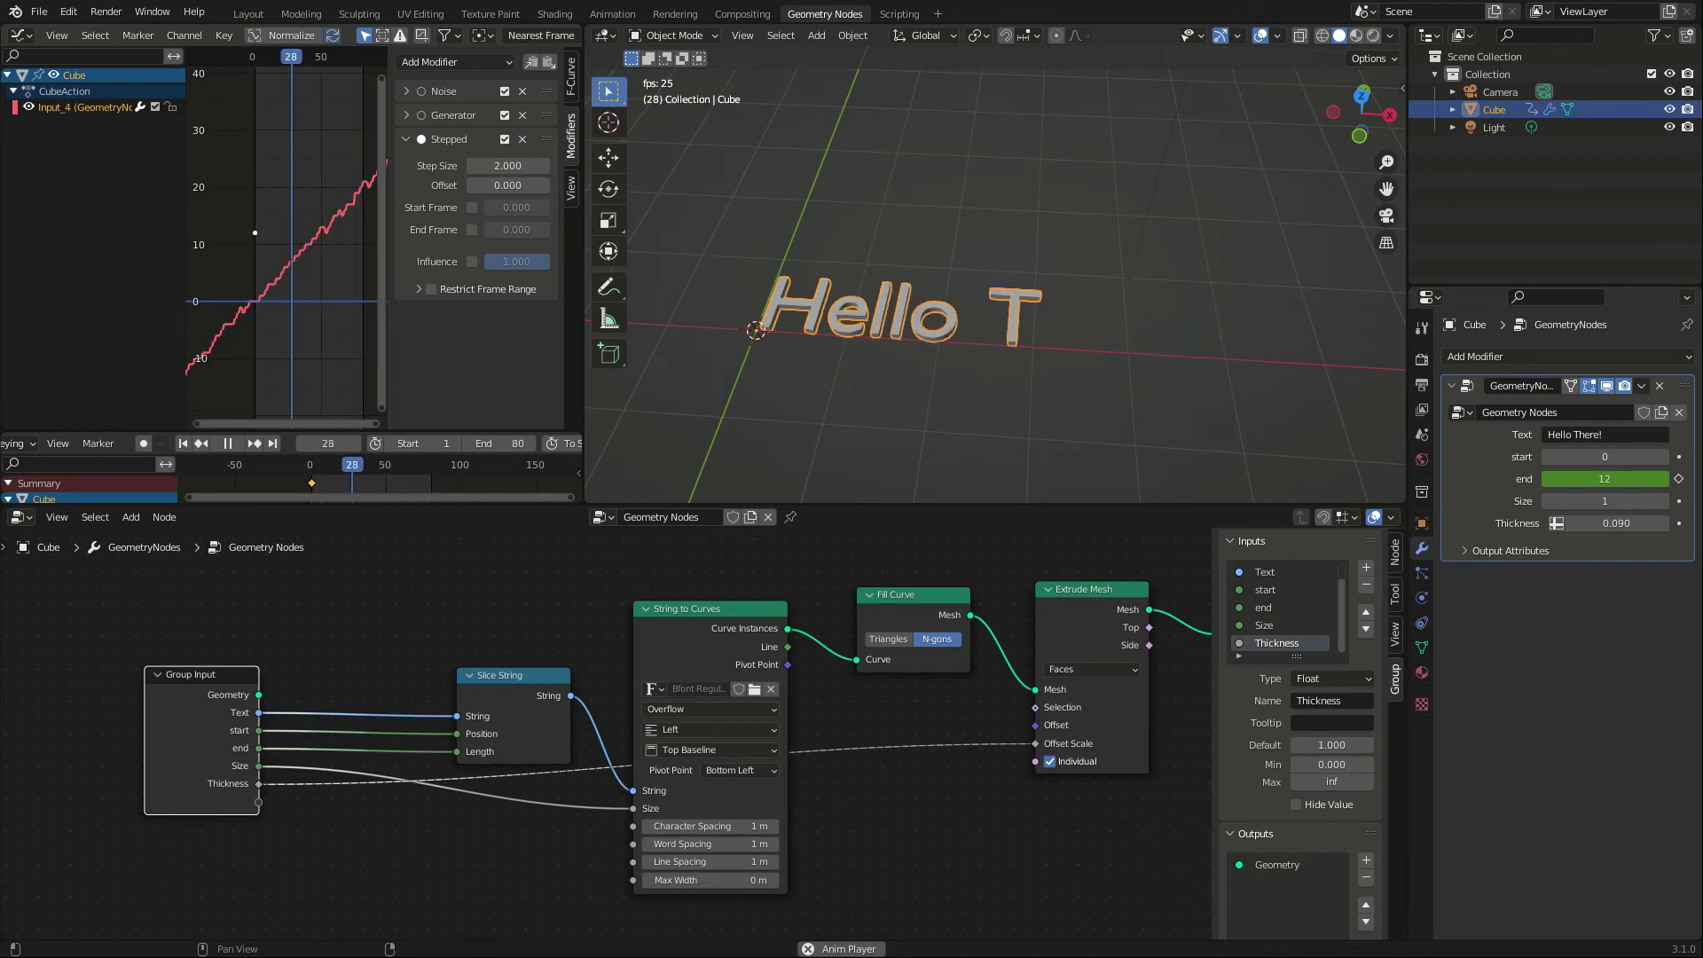
- At frame 80, duplicate the text object along Y below the original and set the copy's Text to "I'm typewriting"
key("Escape")
left_click(273, 445)
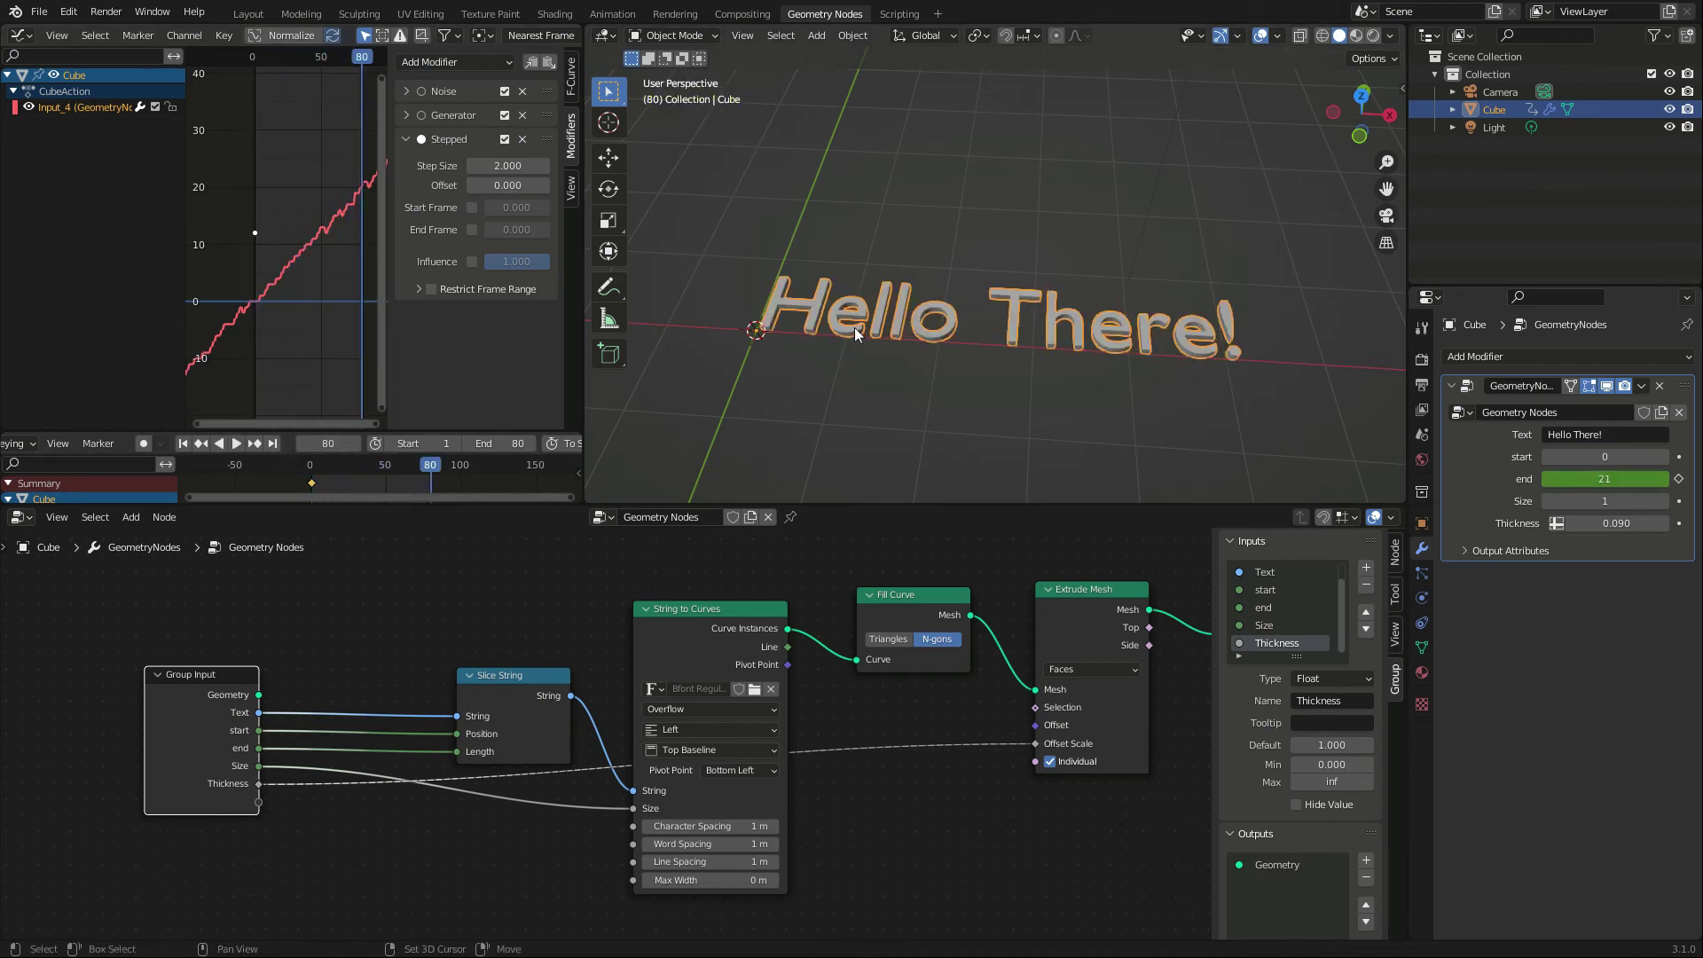
key("shift+d")
key("y")
left_click(838, 404)
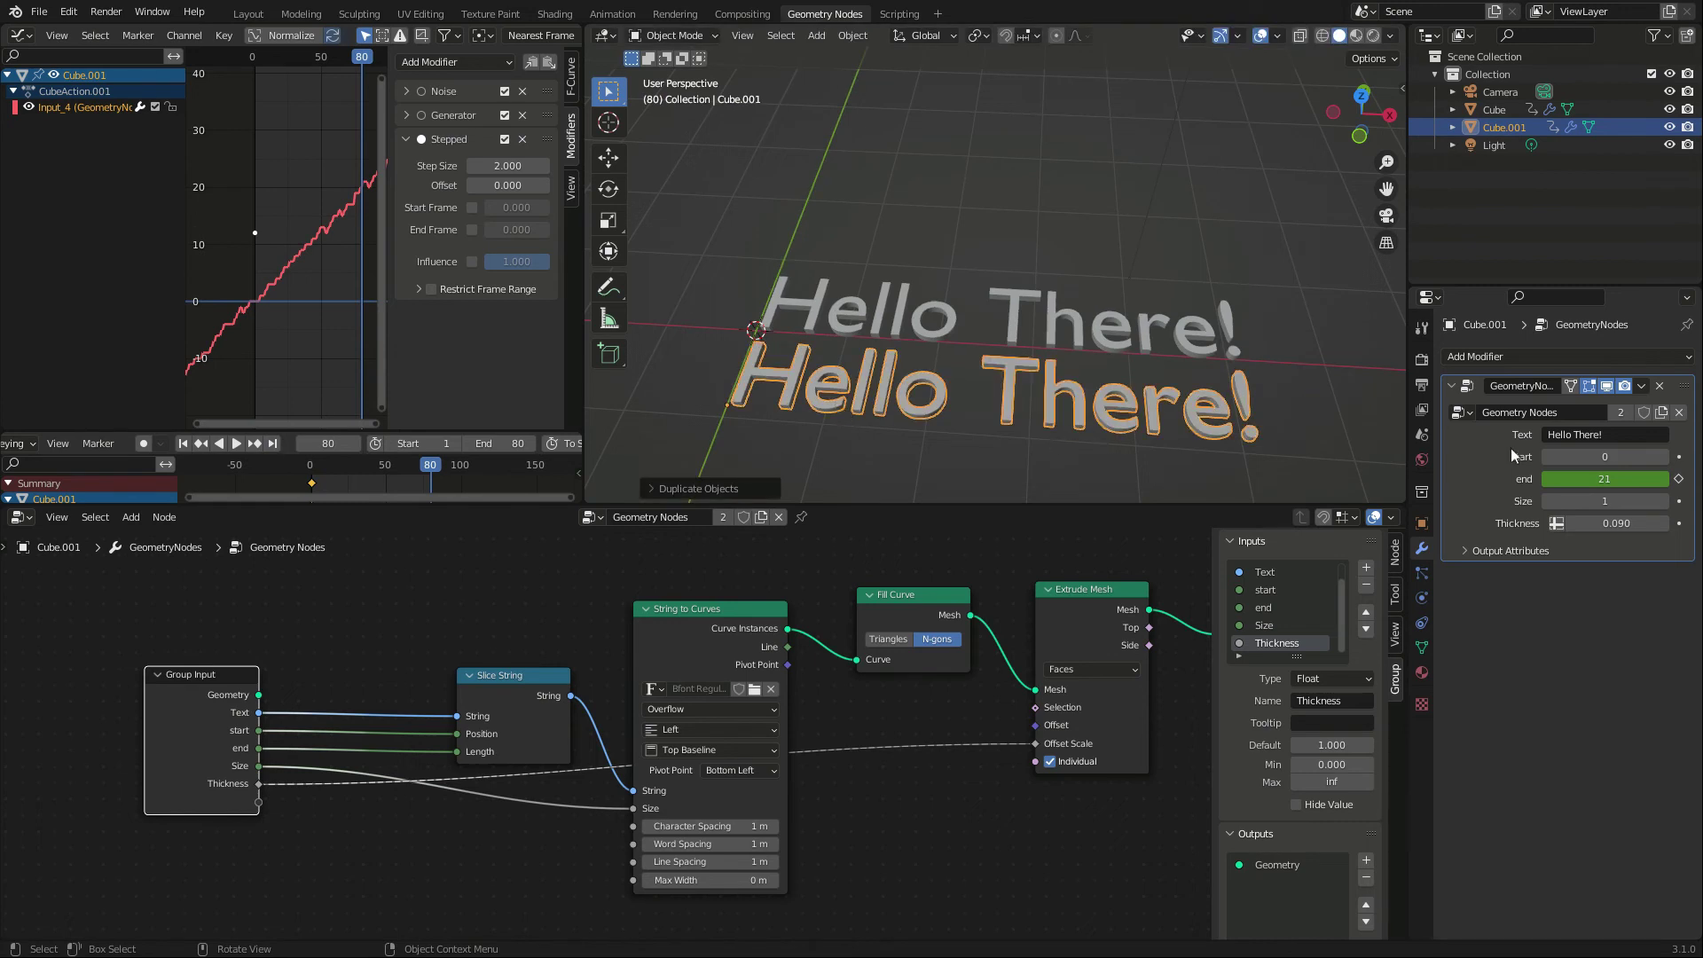
double_click(1591, 436)
type("I'm typewriting")
key("Return")
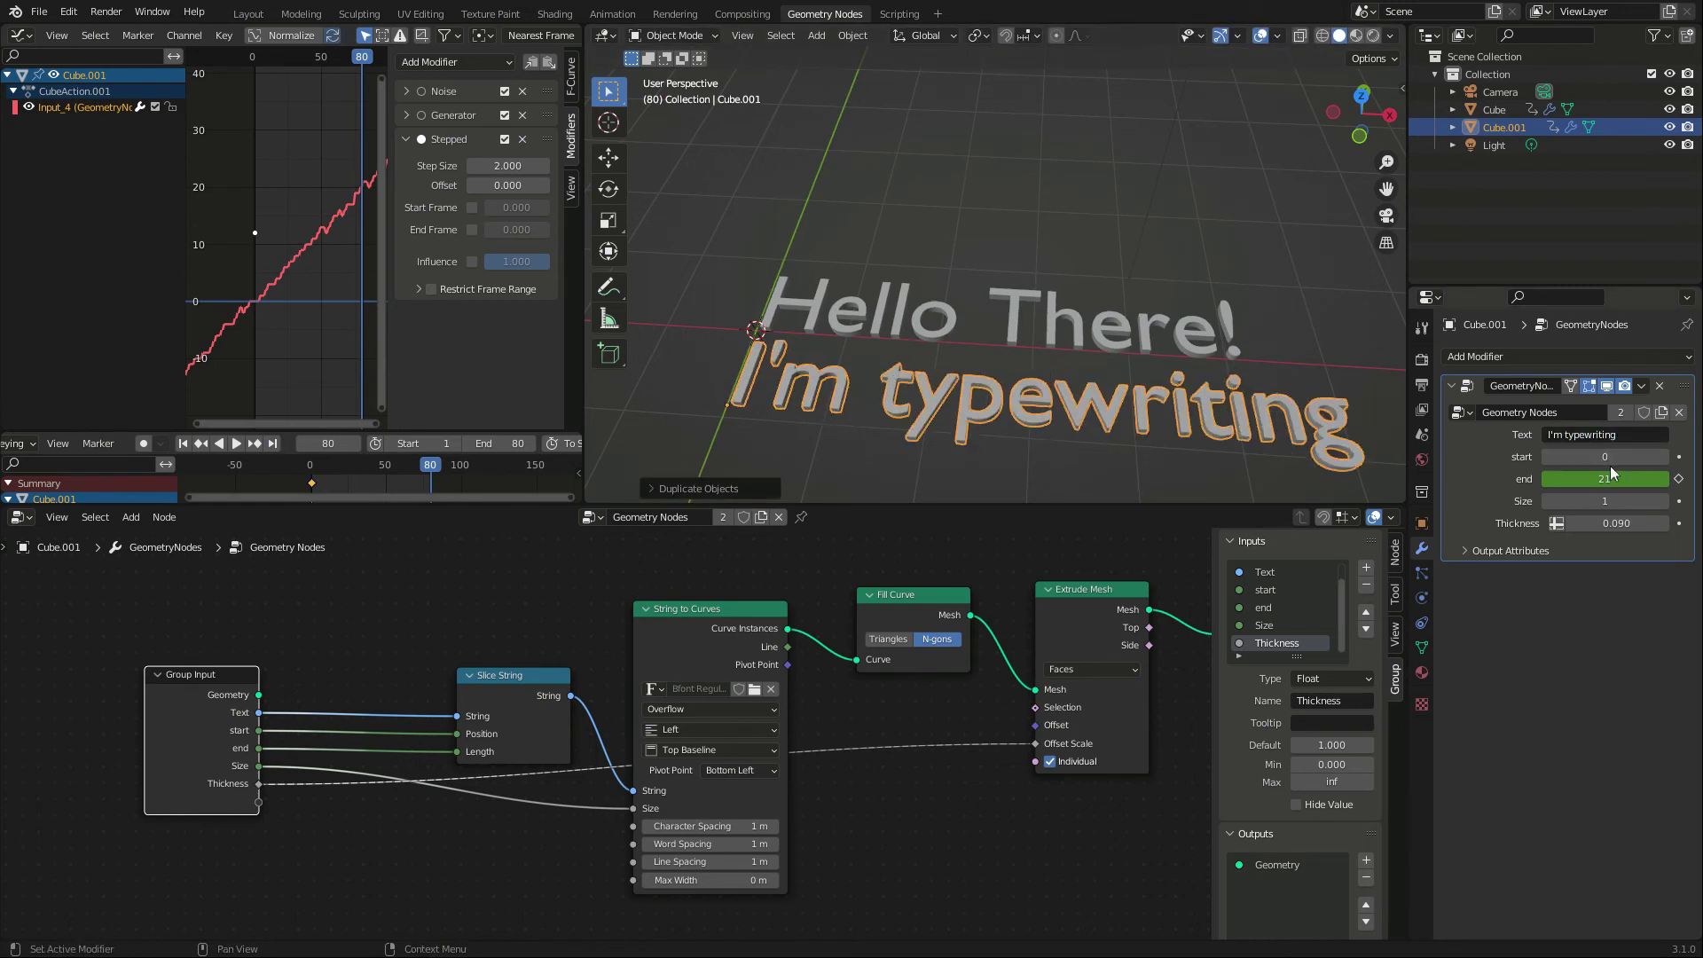
- Change the Size group input's type to Float with a default of 1 and a minimum of 0
left_click_drag(1612, 503, 1577, 503)
key("ctrl+z")
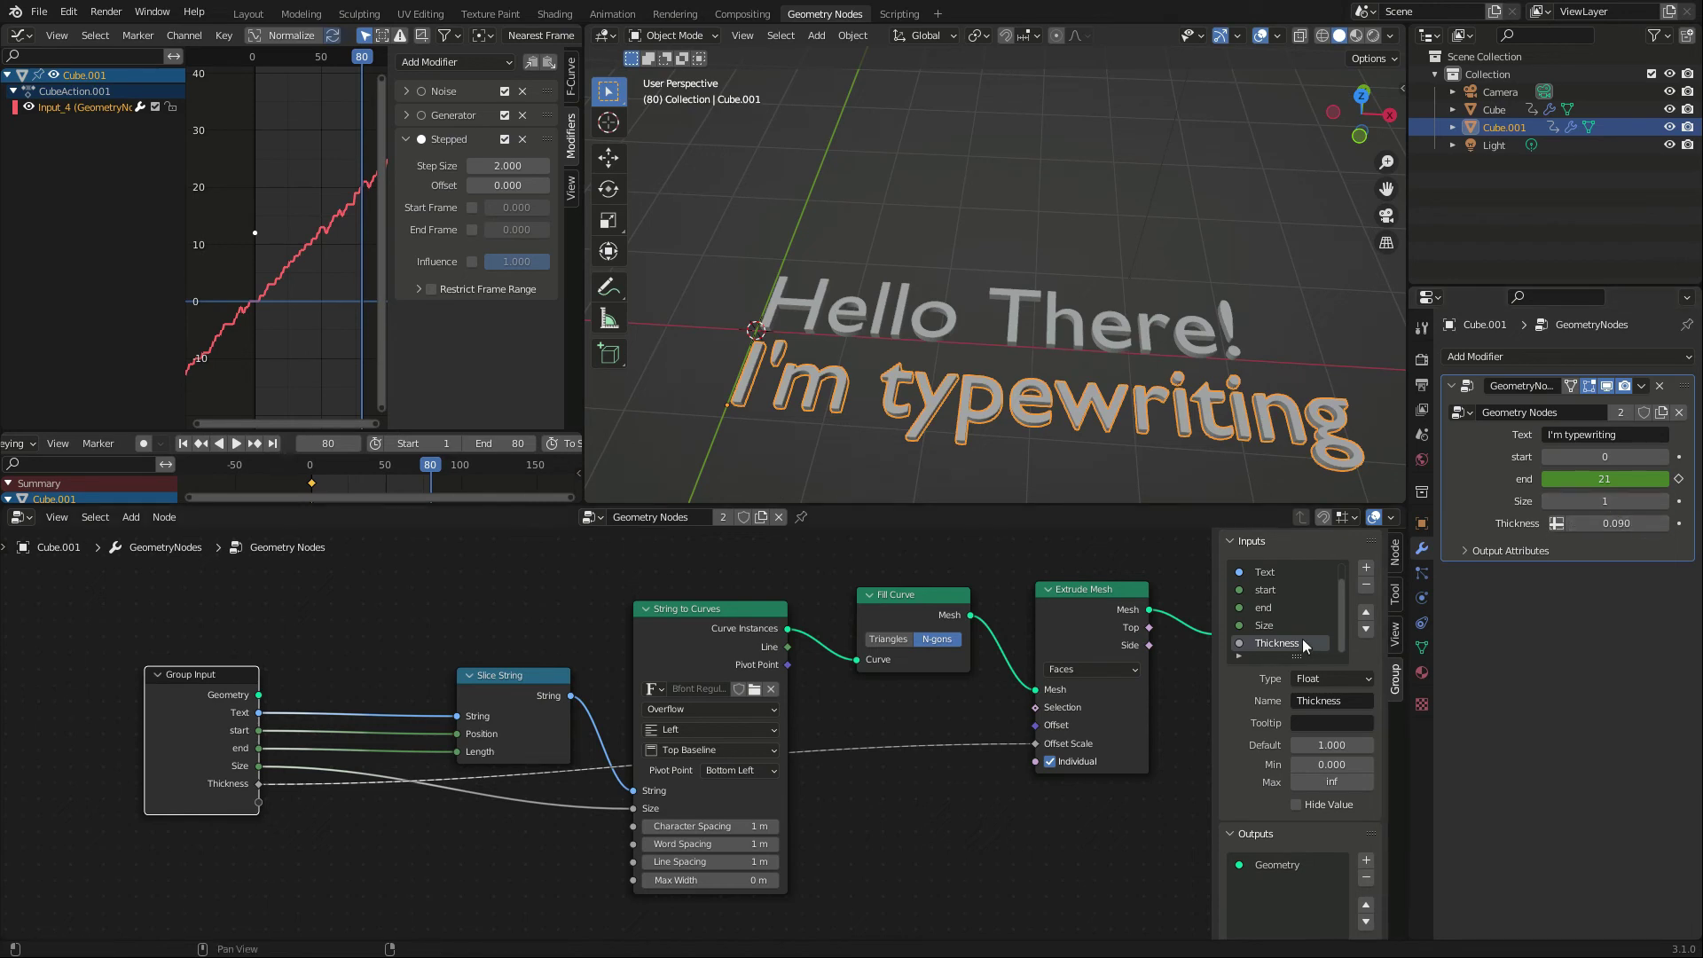
left_click(1345, 680)
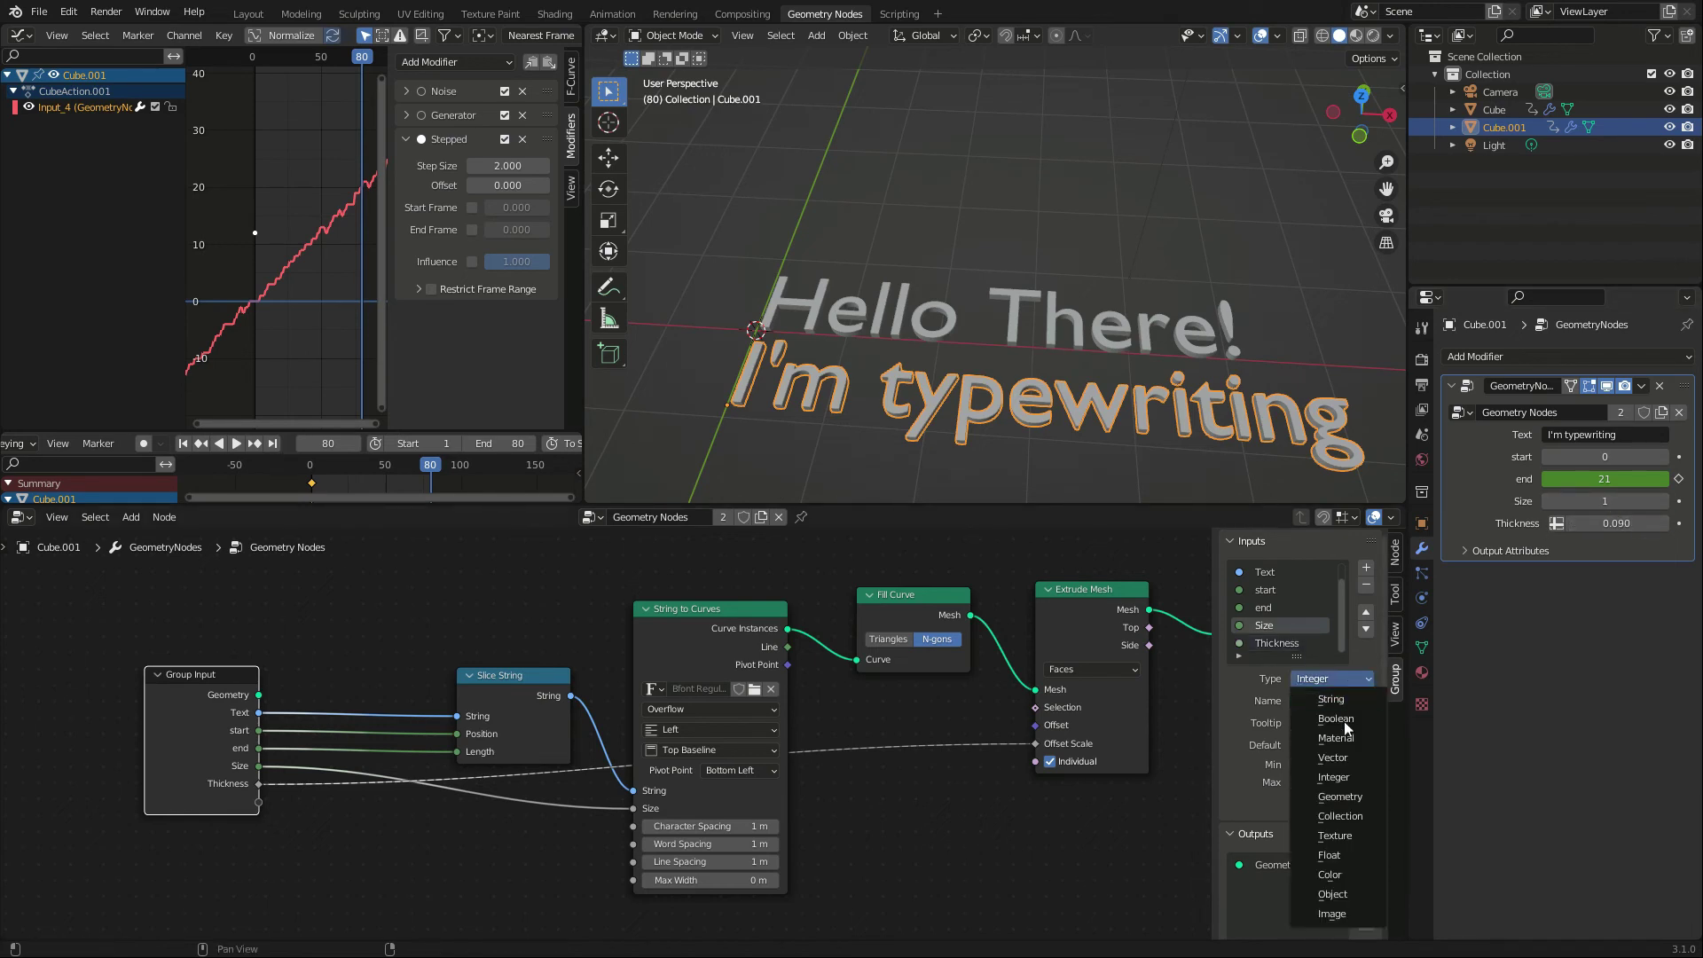
left_click(1345, 855)
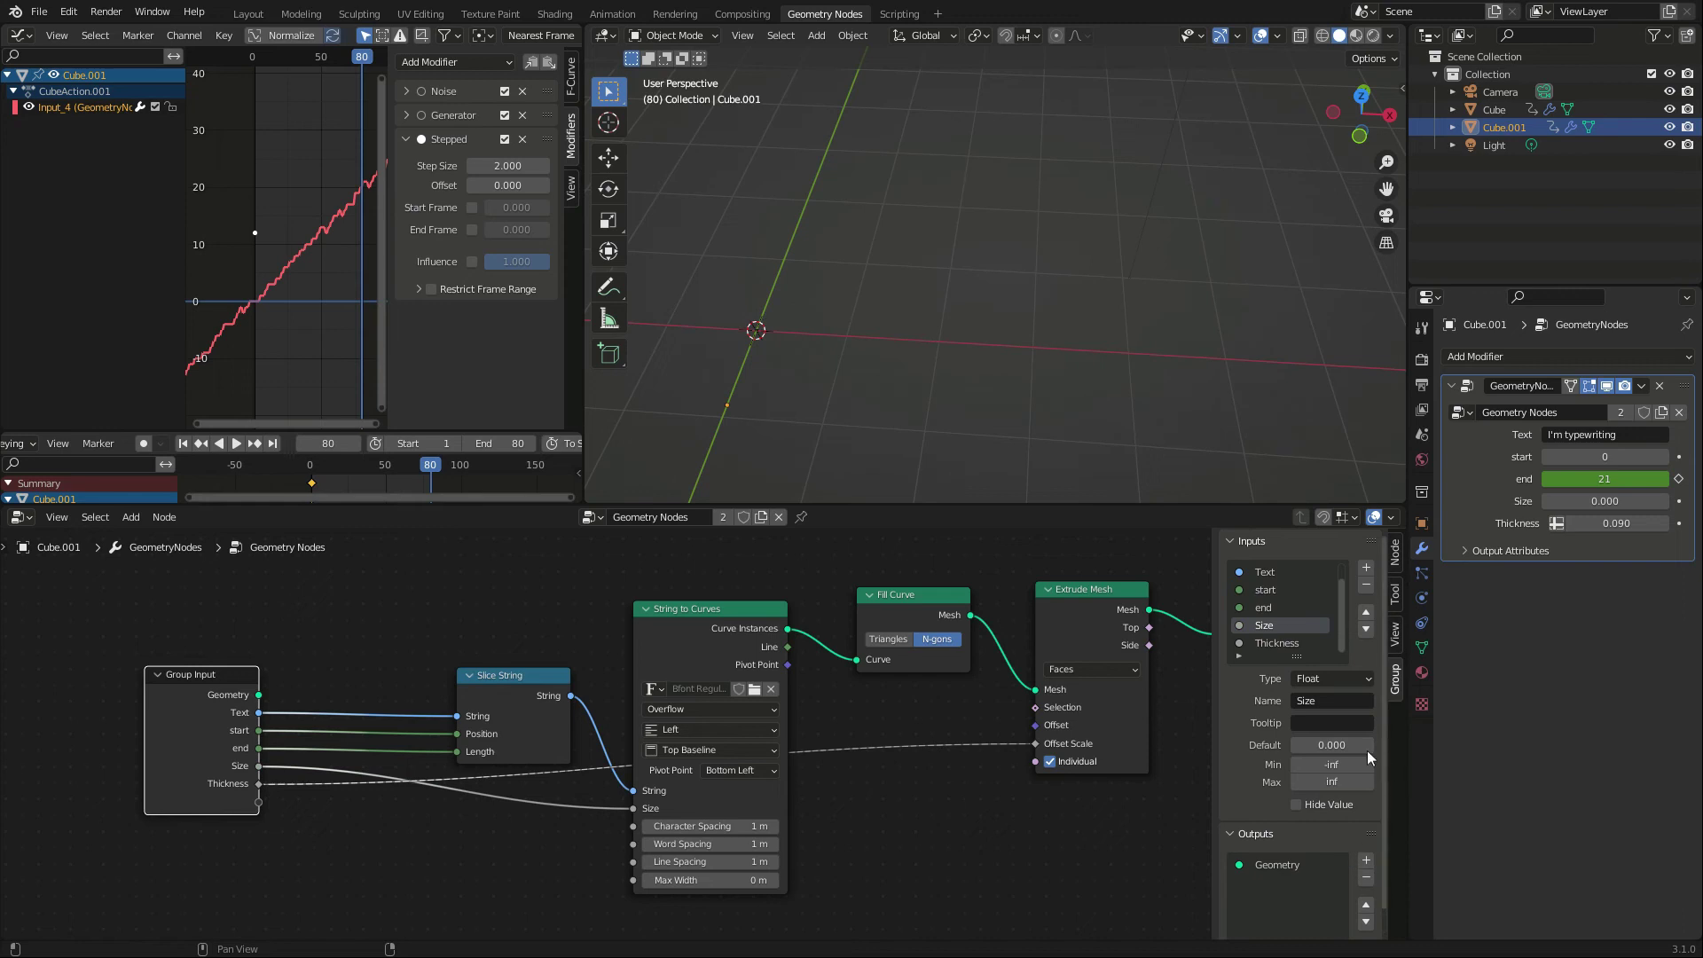
type("1")
key("Tab")
type("0")
key("Return")
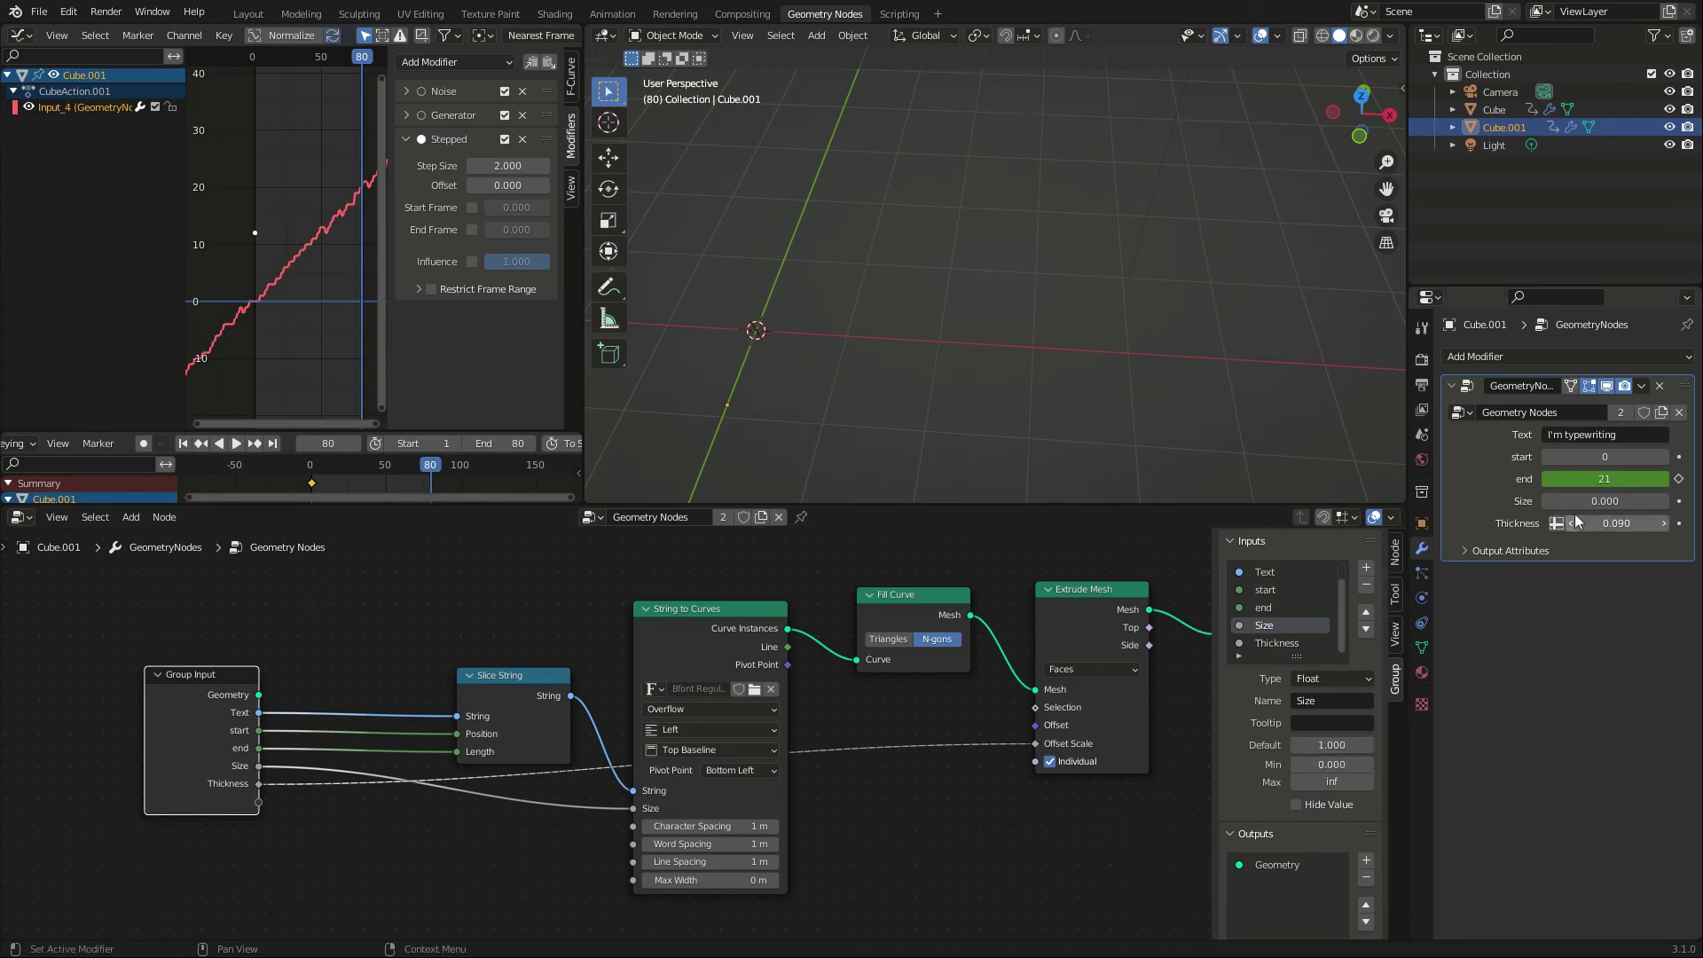
- Set the second text's Size to 0.632 and play the animation of both lines
mouse_move(1574, 504)
left_mouse_down()
mouse_move(1597, 503)
mouse_move(1561, 503)
left_mouse_up()
left_click(234, 443)
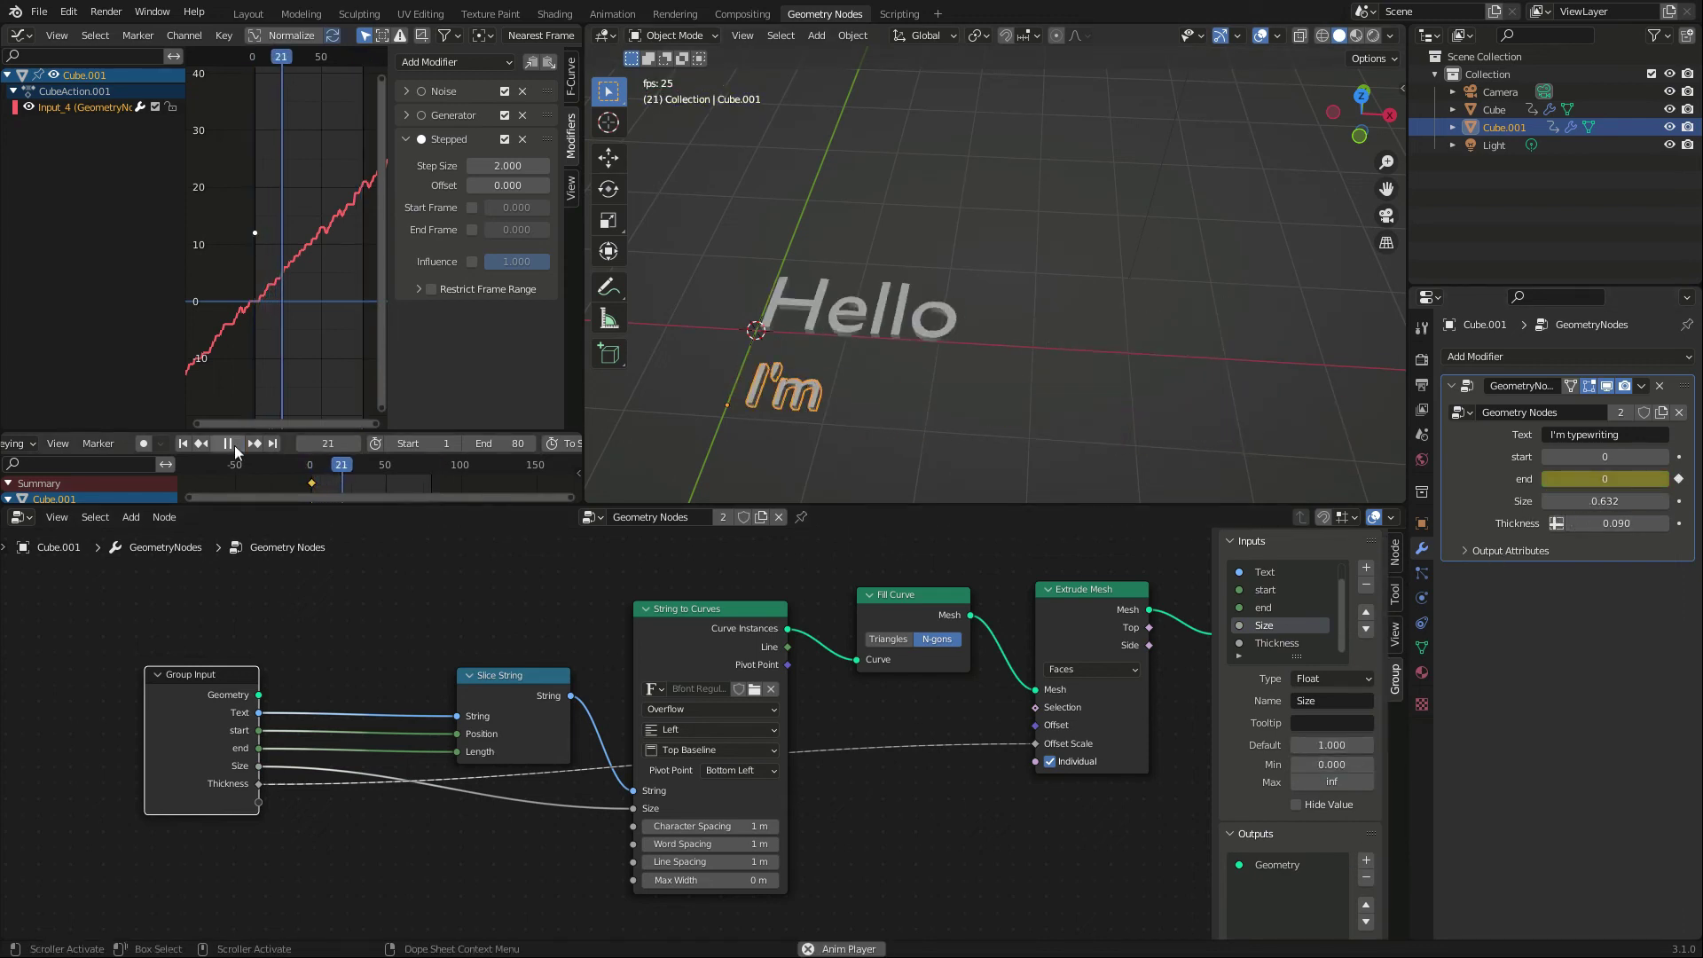
left_click(228, 444)
- Set the Noise modifier's Strength to 5.67 on the second text's curve and replay the animation from the first frame
scroll(311, 232, "up", 4)
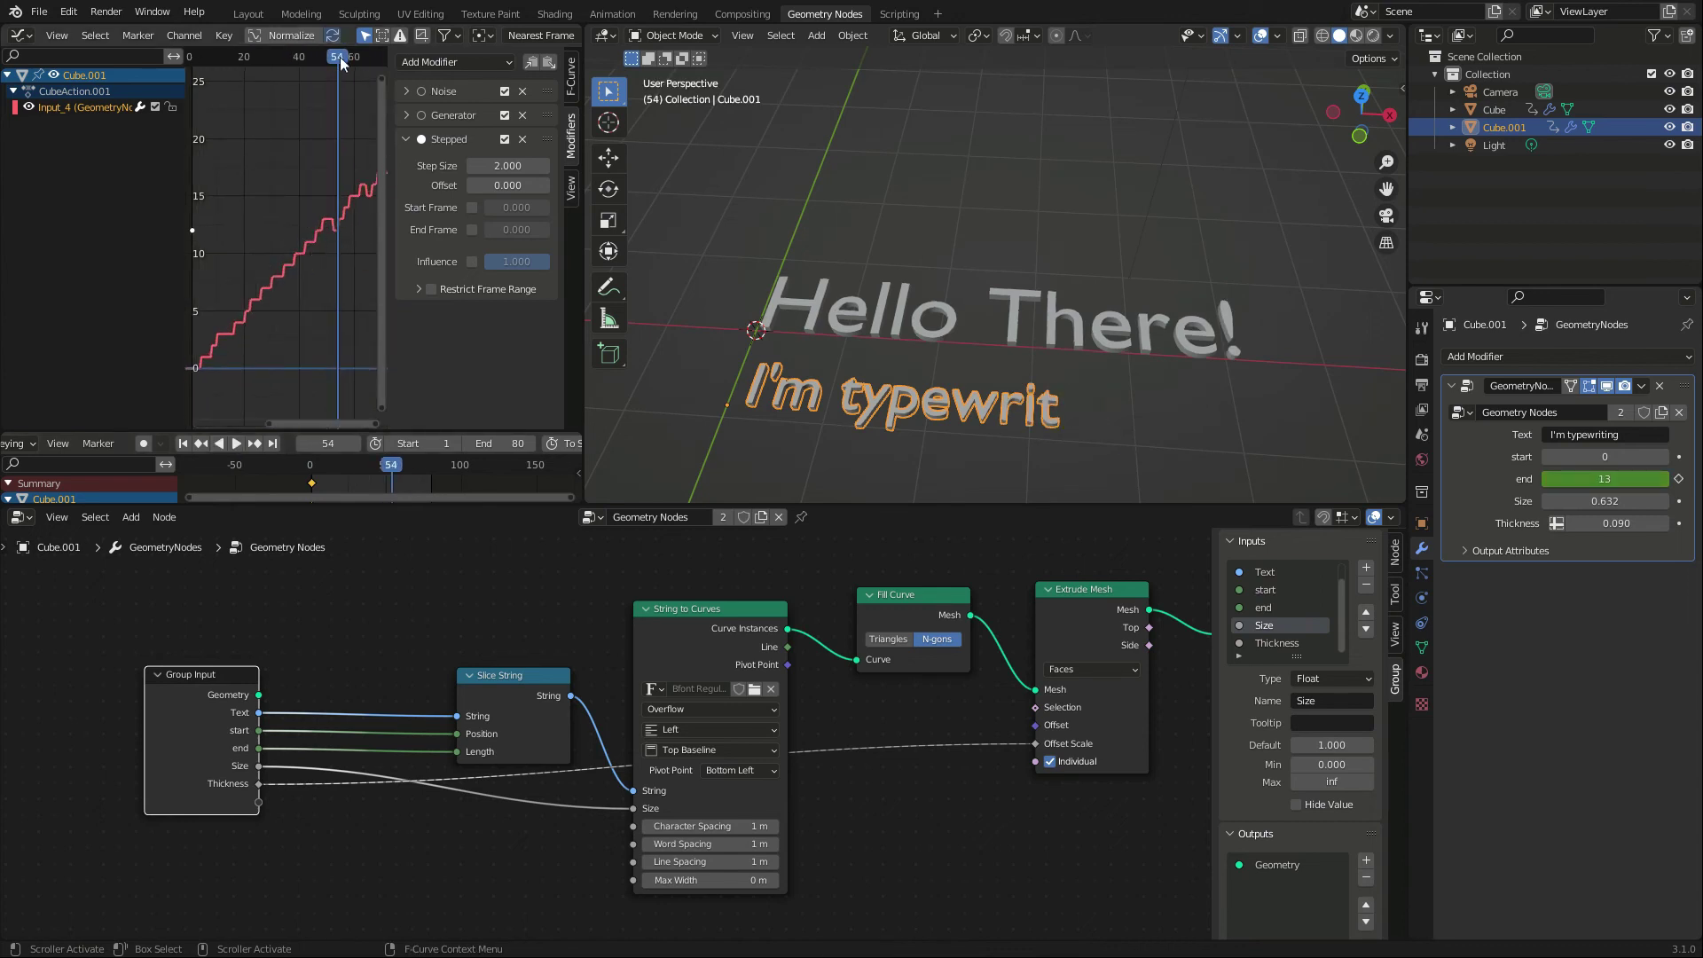
left_click_drag(339, 58, 339, 57)
left_click(408, 92)
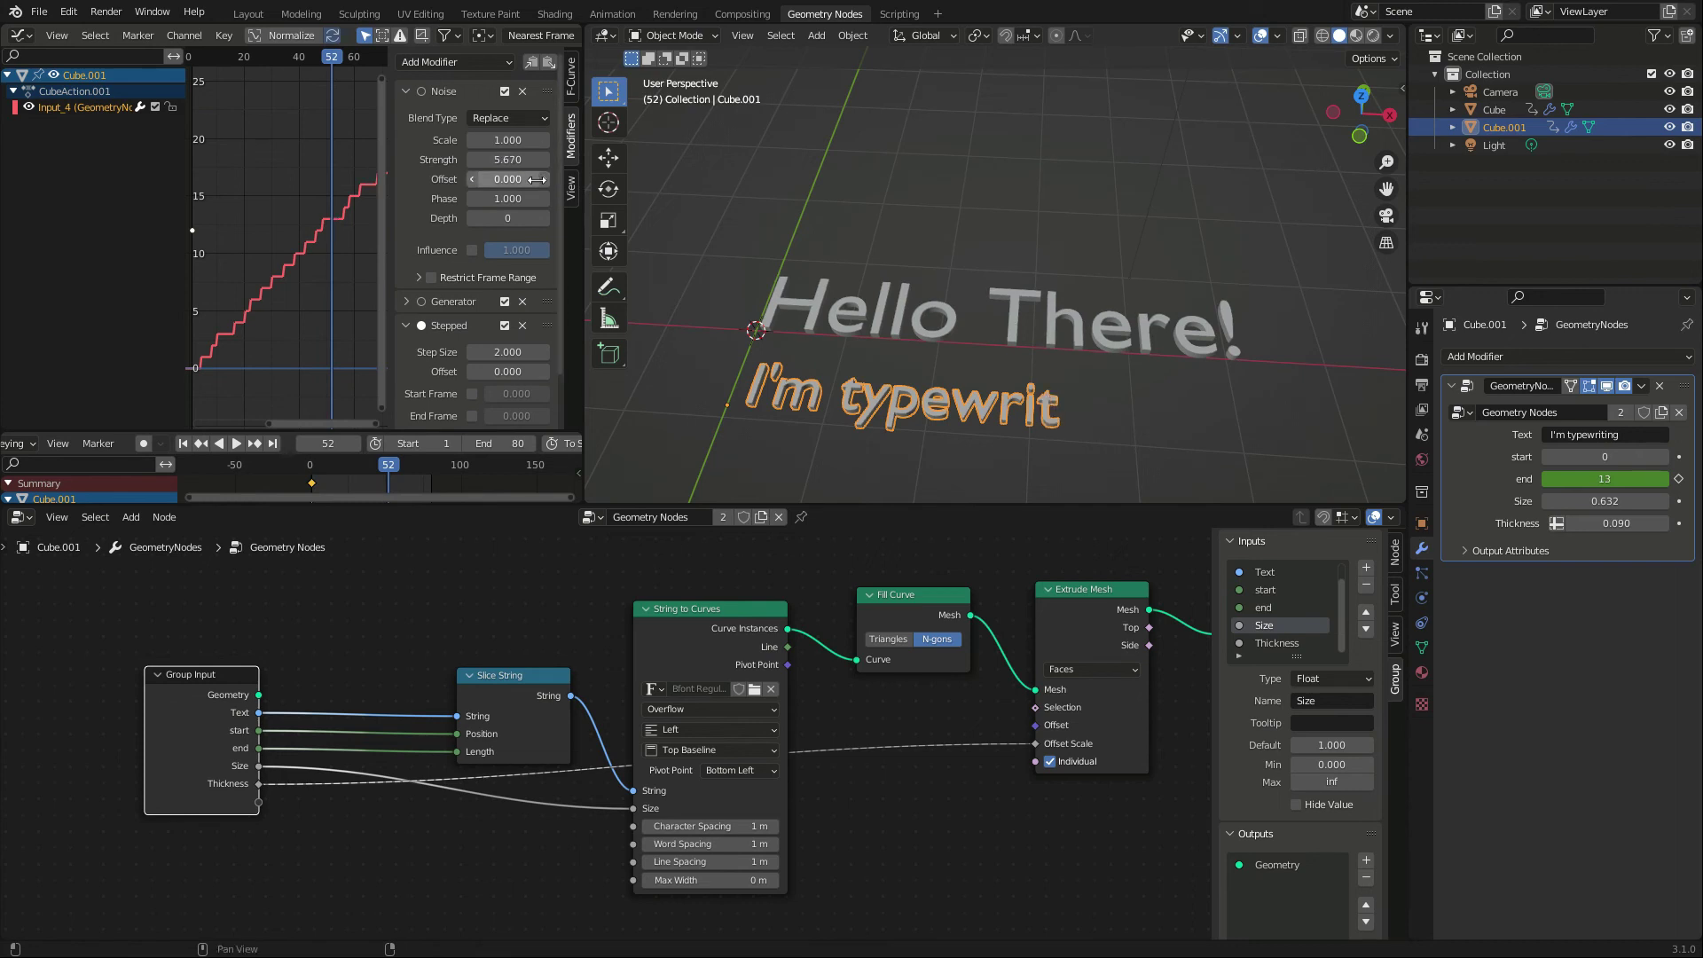
key("shift+Left")
key("space")
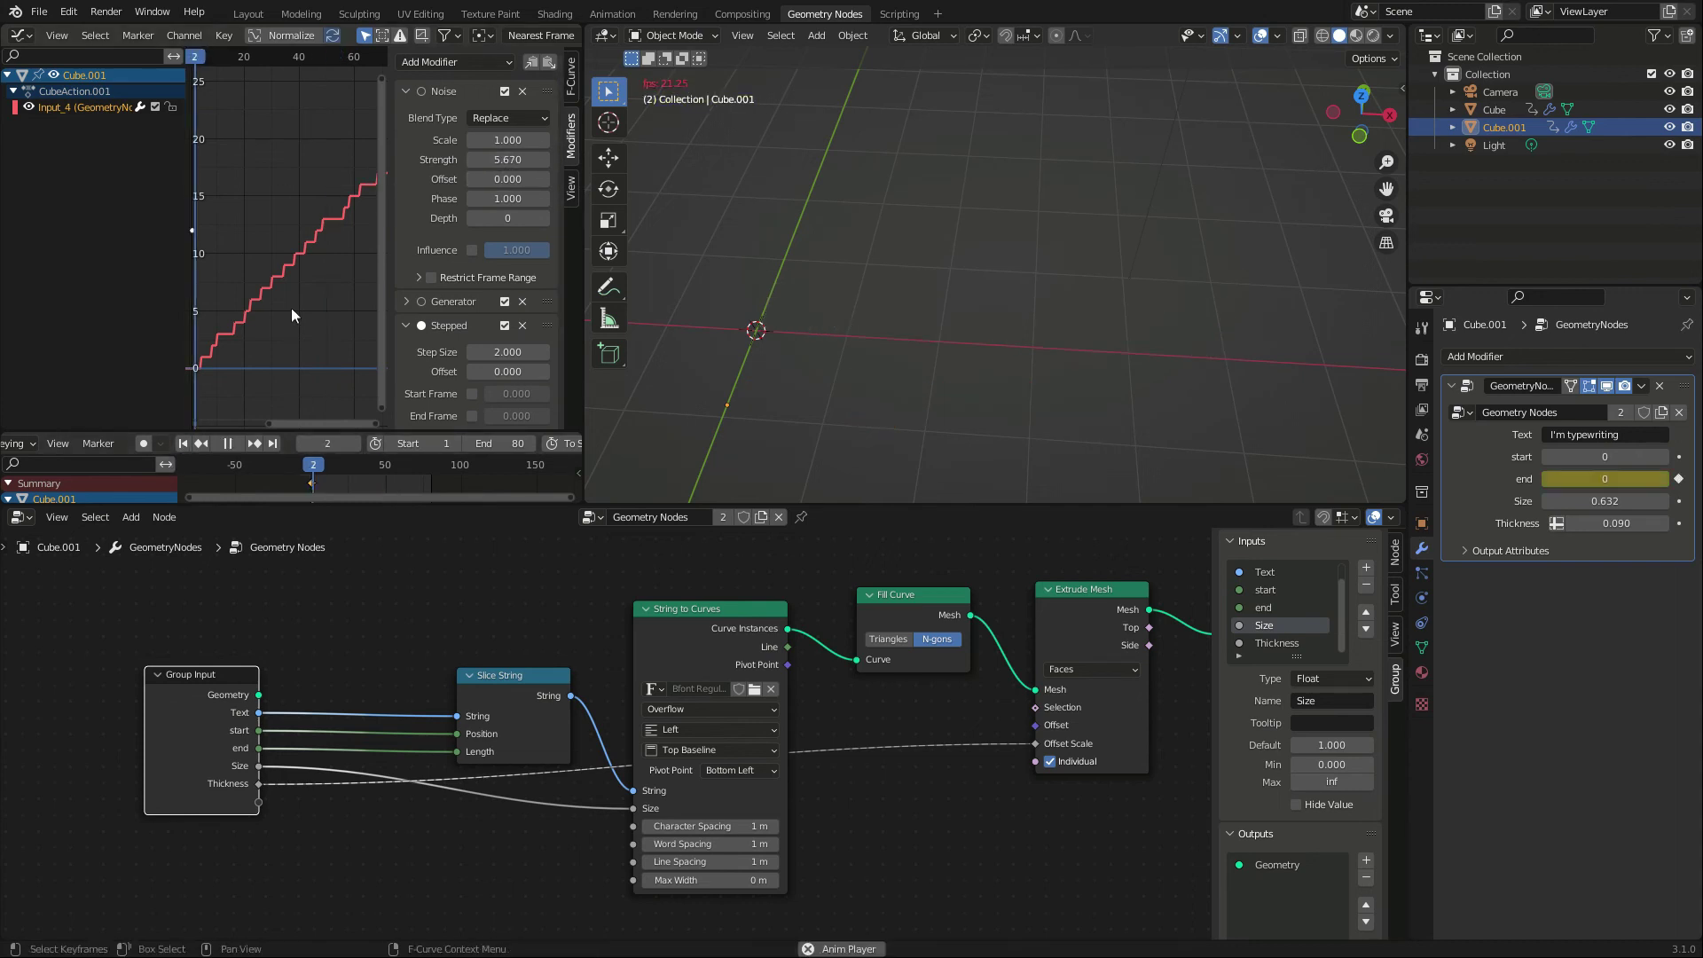
key("space")
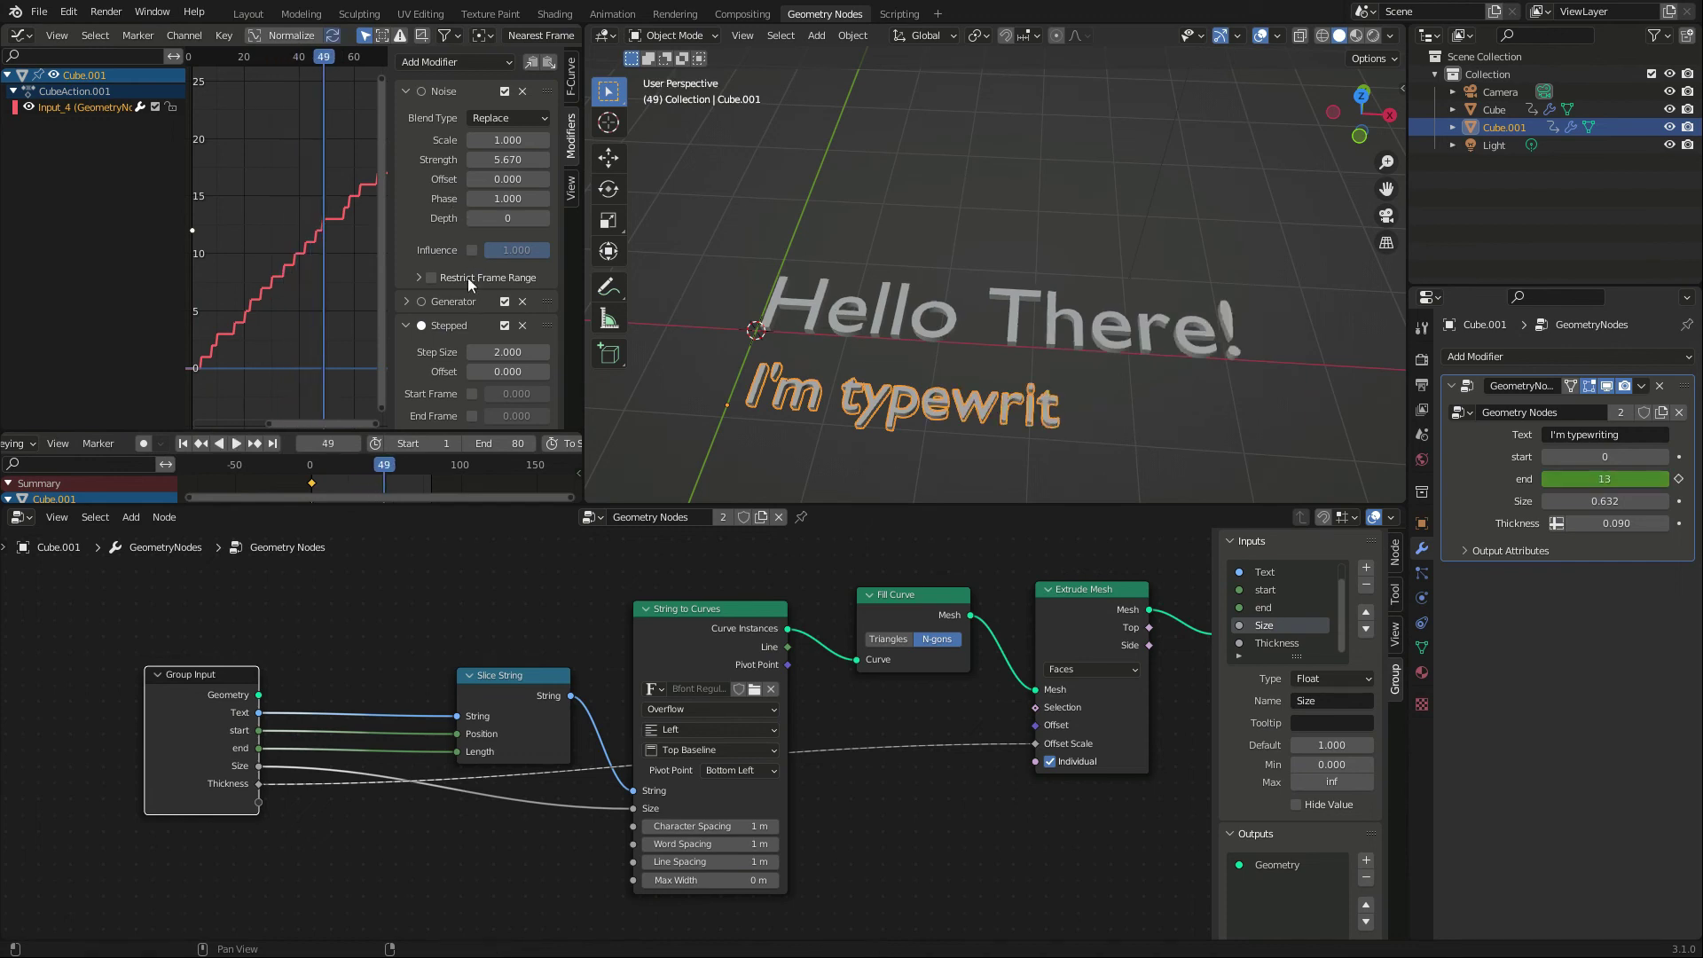
- Delay the second text by setting its Generator Coefficient to -22.35 and Noise Strength to 3.87, replaying from frame 1
left_click(407, 302)
scroll(416, 319, "down", 2)
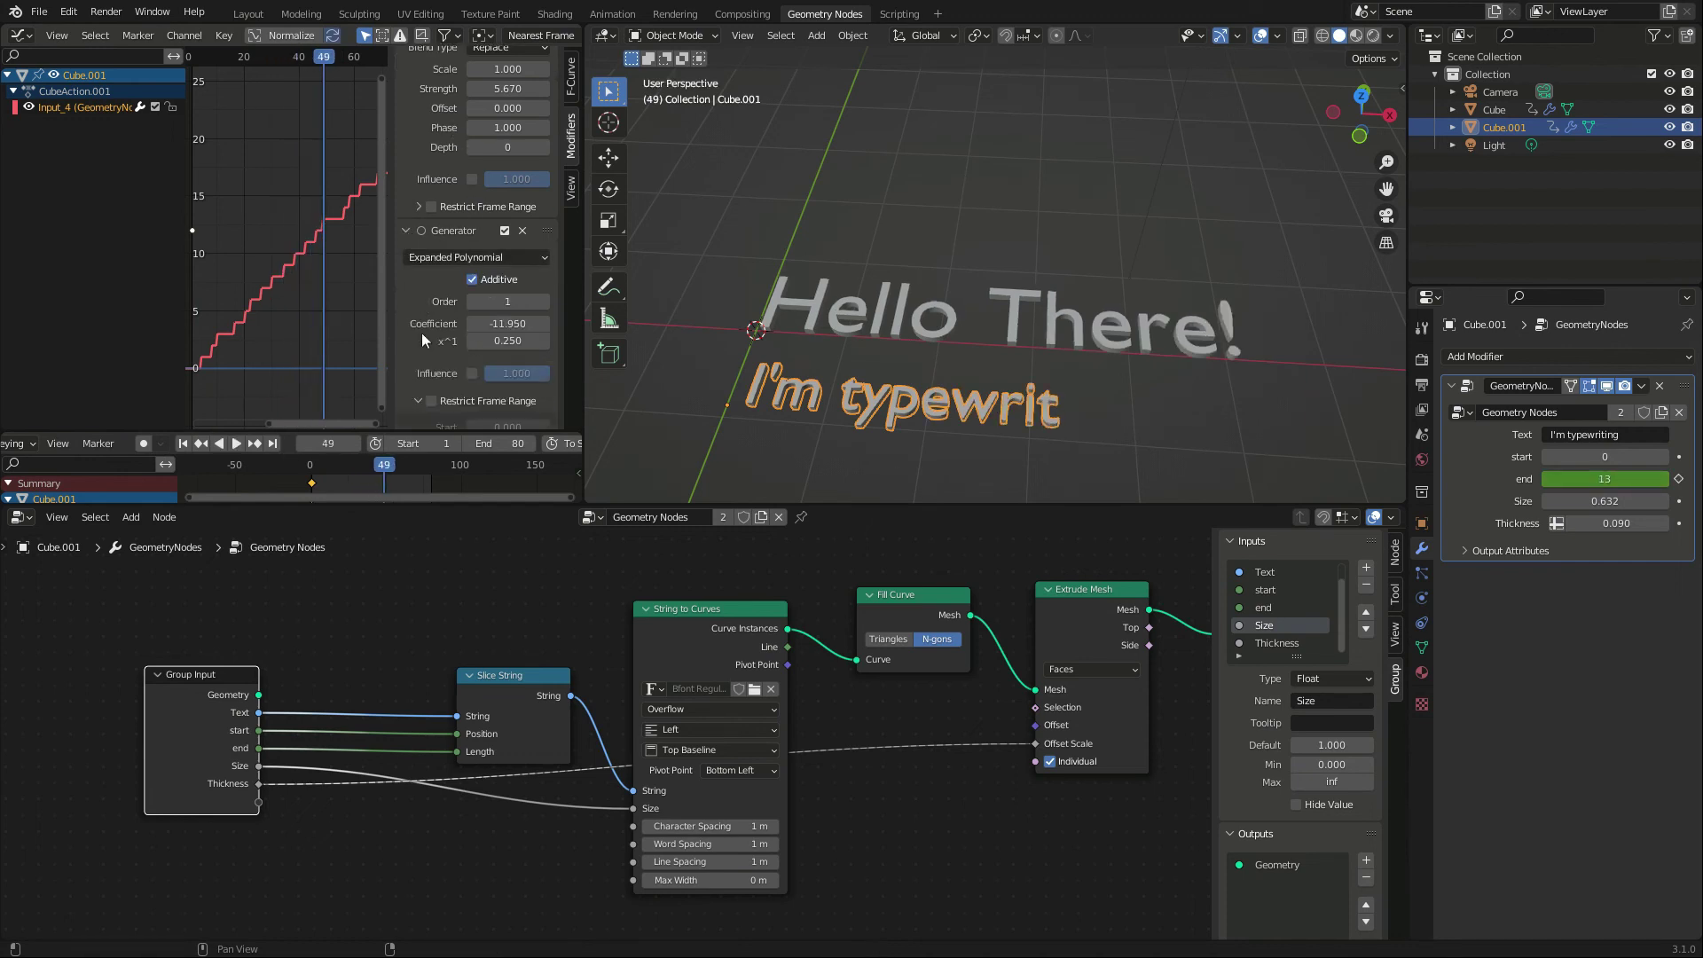
left_click_drag(497, 323, 505, 323)
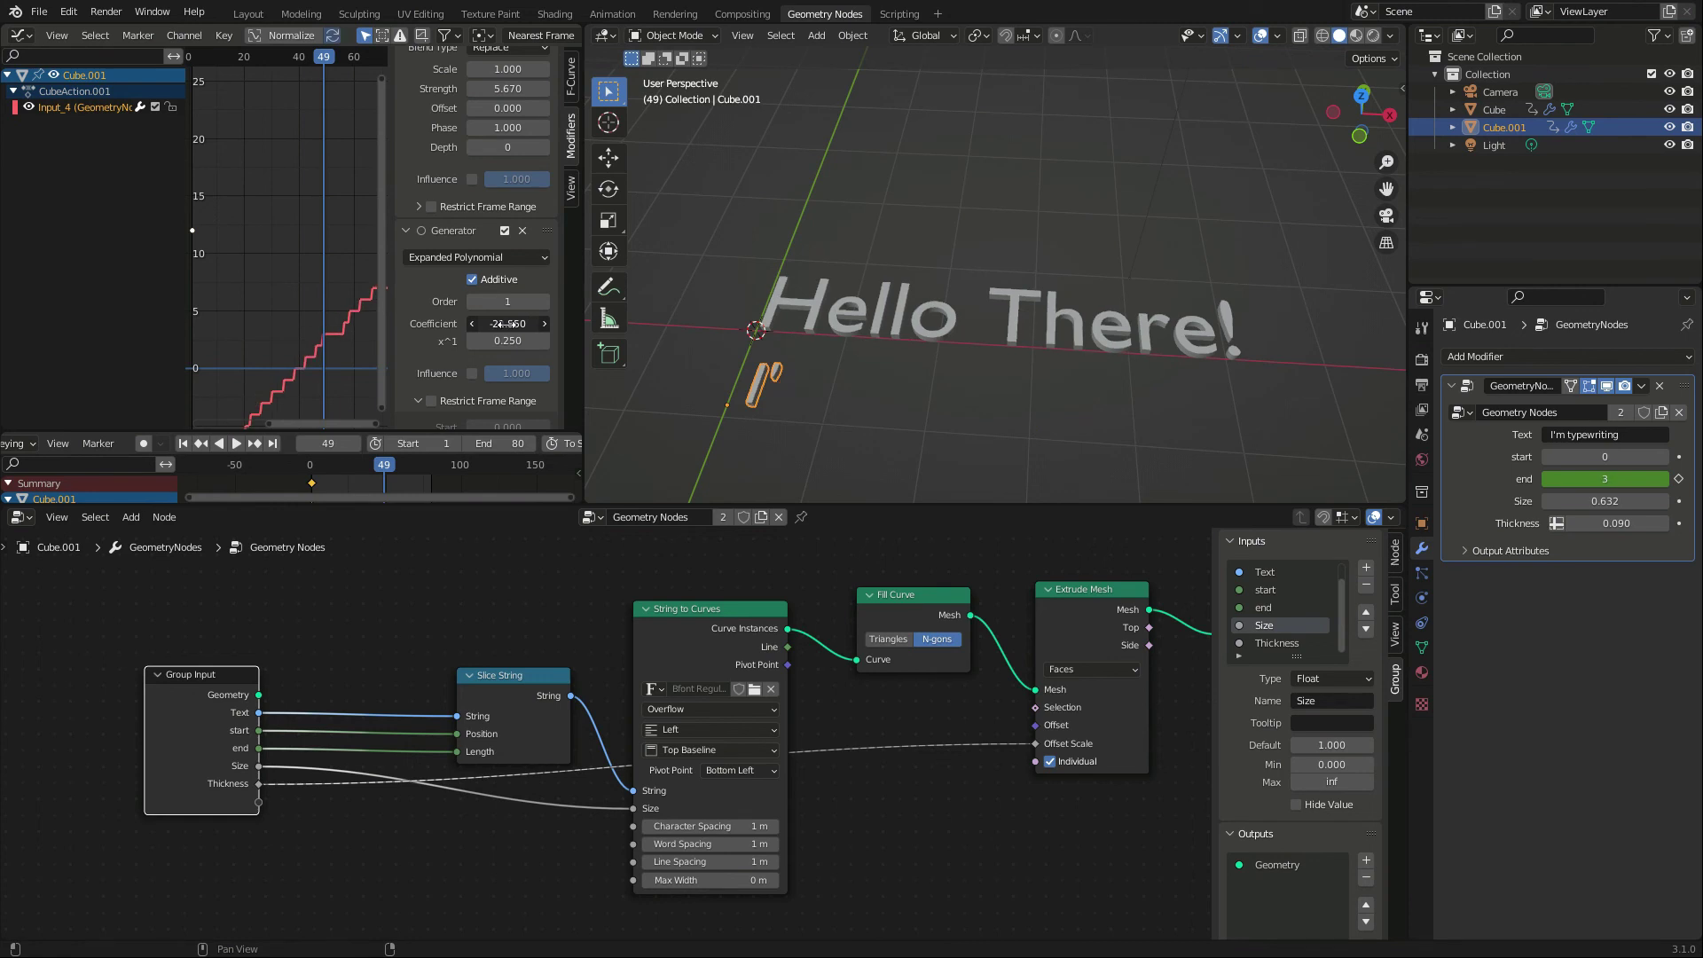
left_click(186, 443)
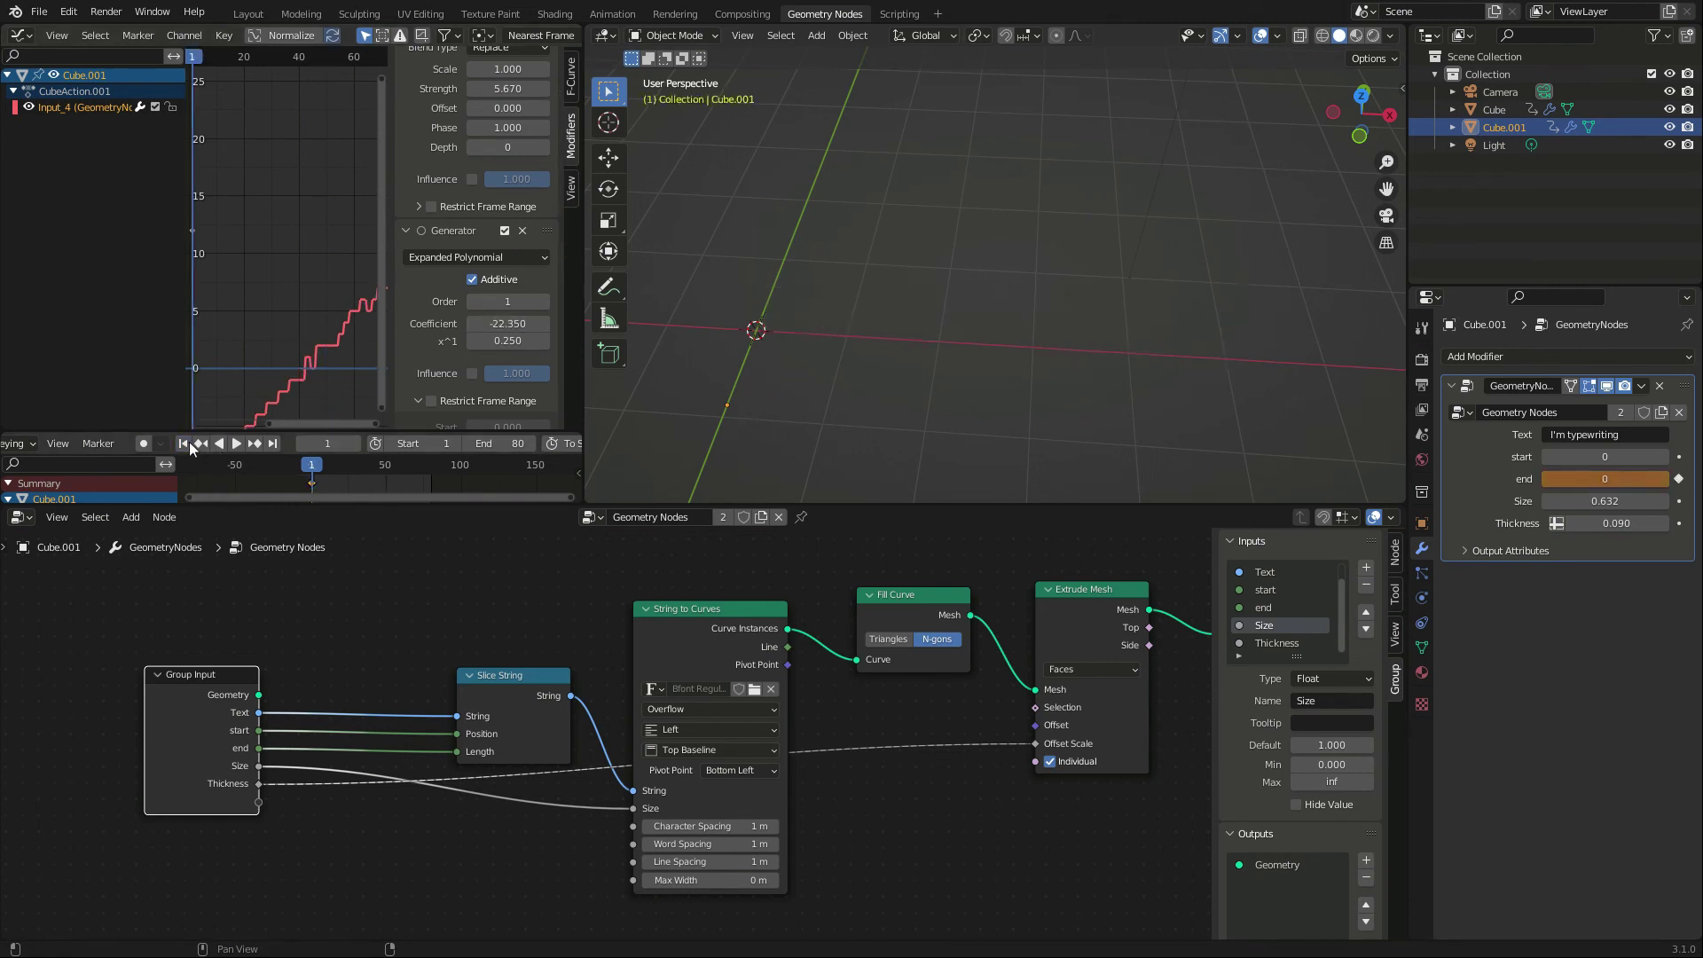
left_click(235, 444)
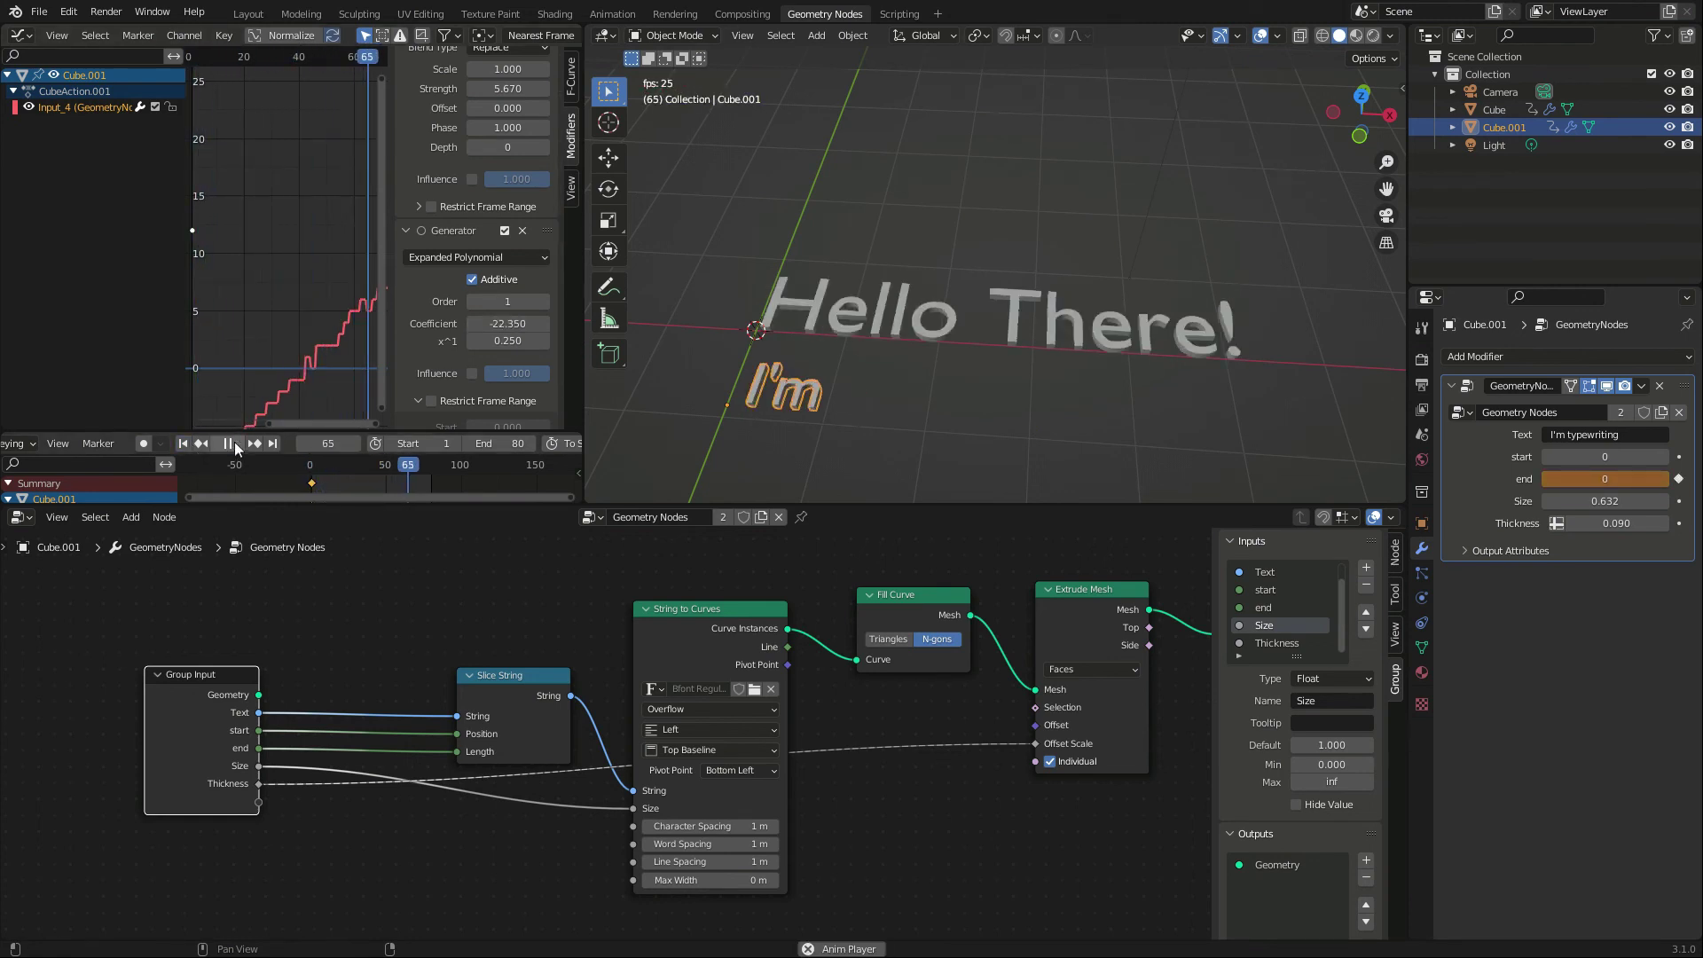
left_click(184, 443)
left_click(184, 444)
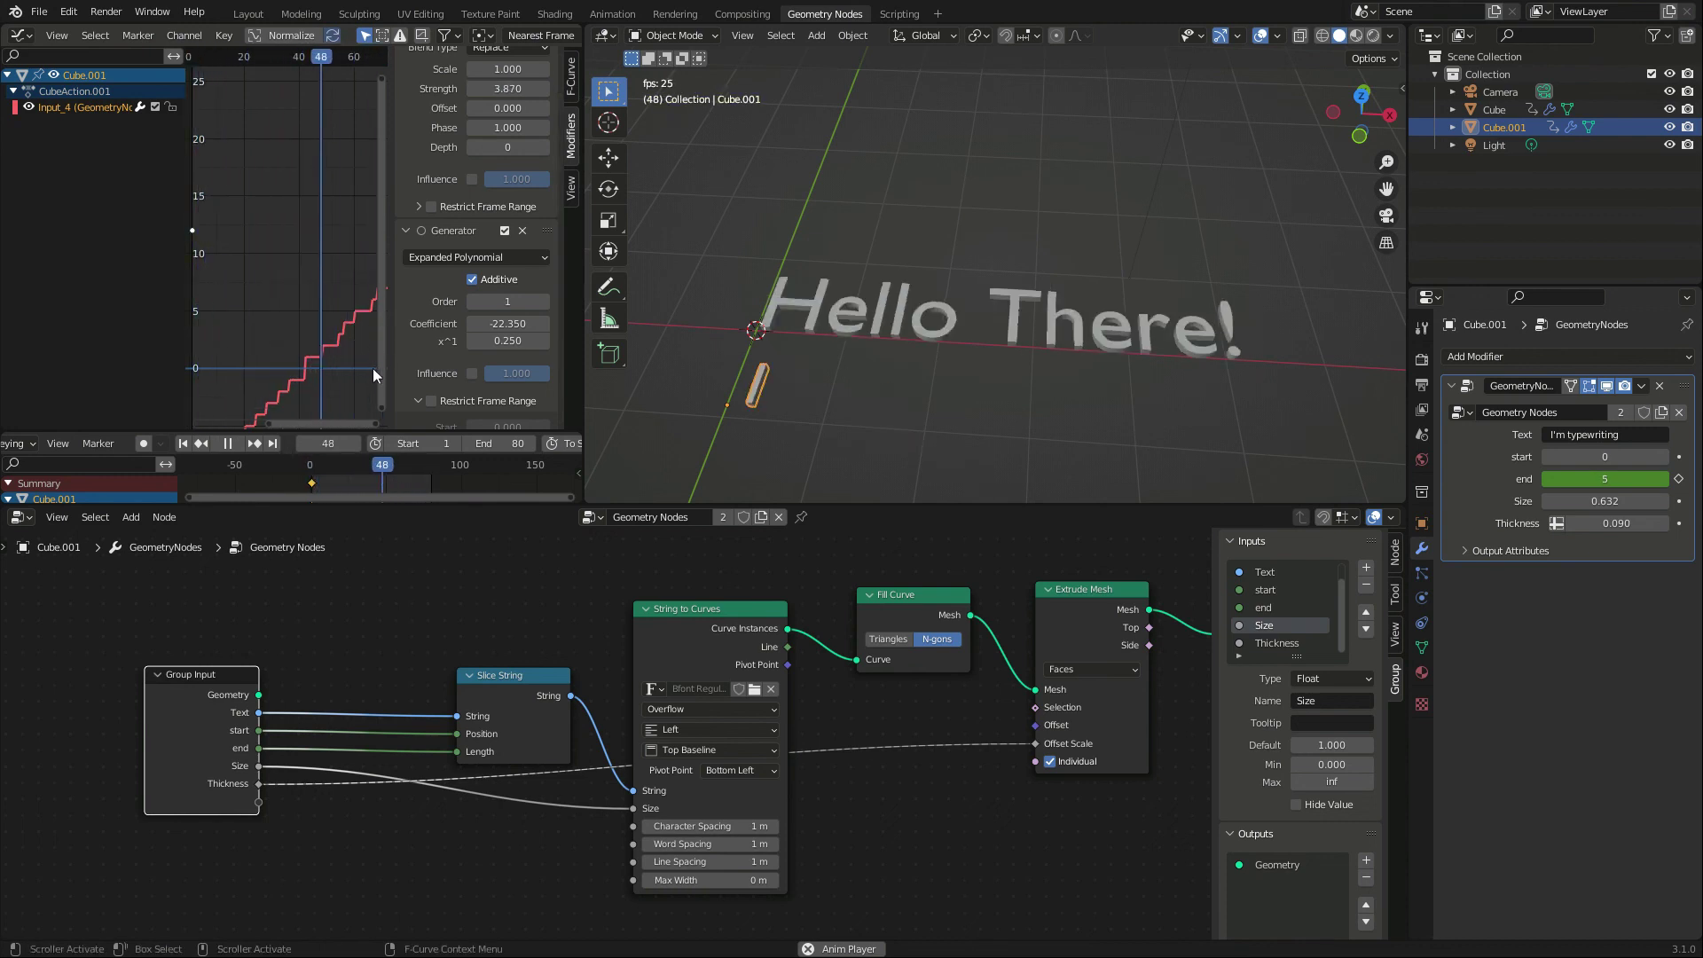
- Set the animation's end frame to 120 in the Timeline
double_click(507, 443)
type("120")
key("Return")
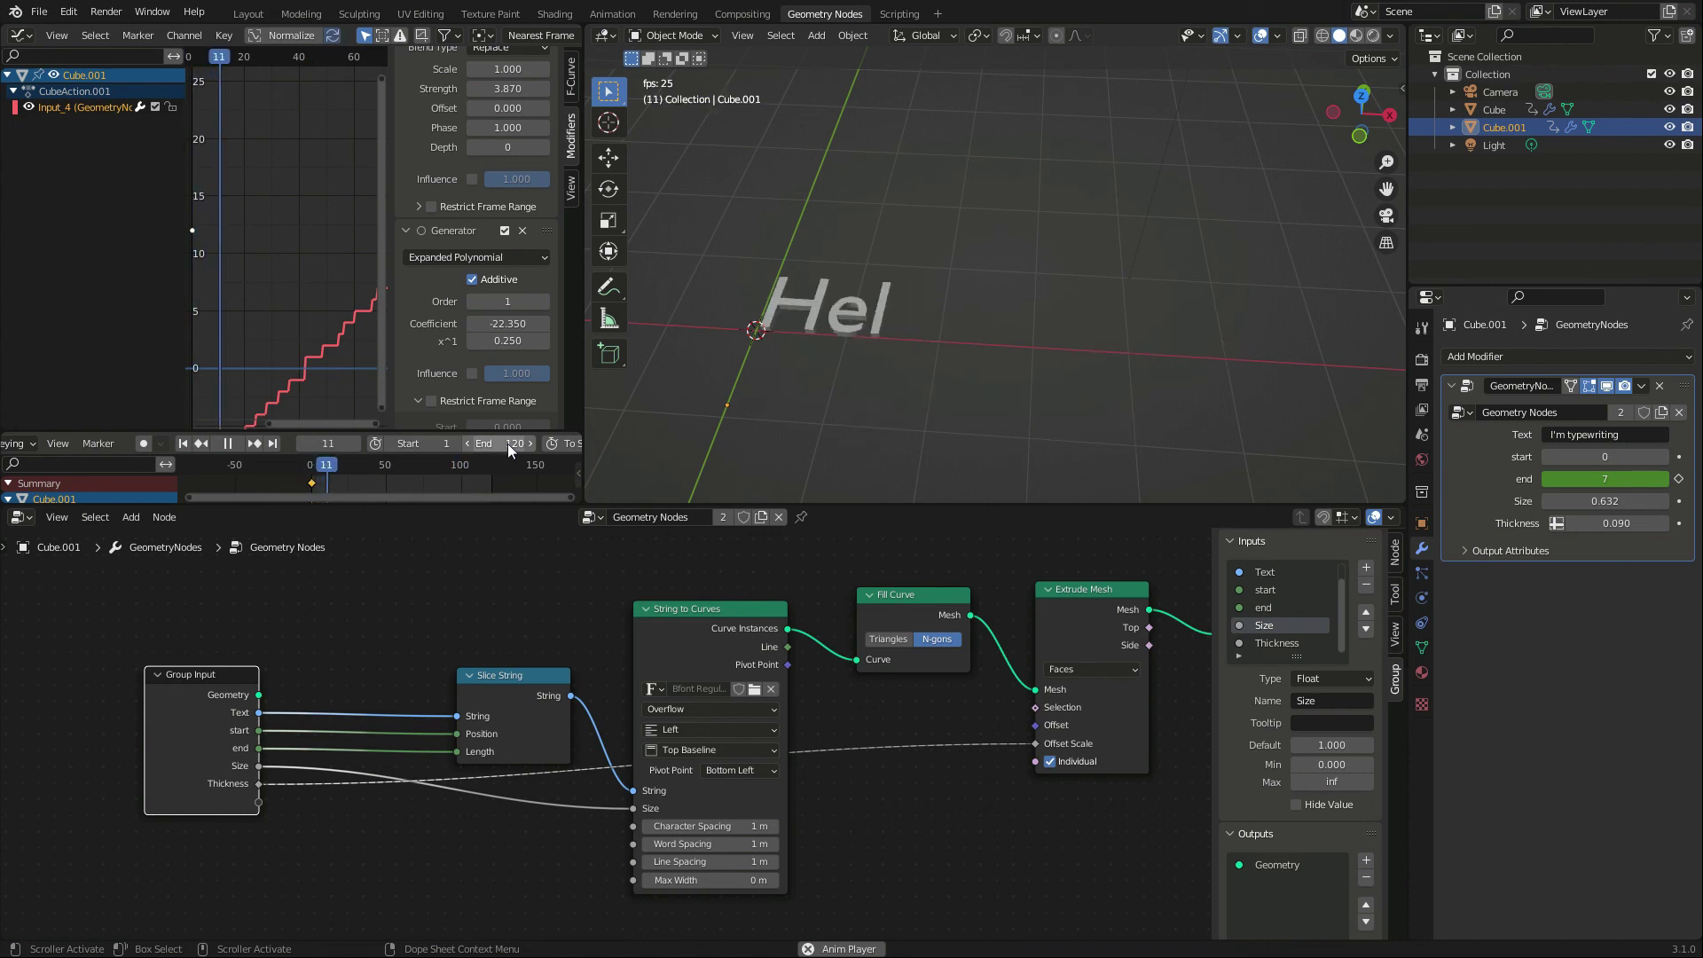
left_click_drag(507, 443, 615, 444)
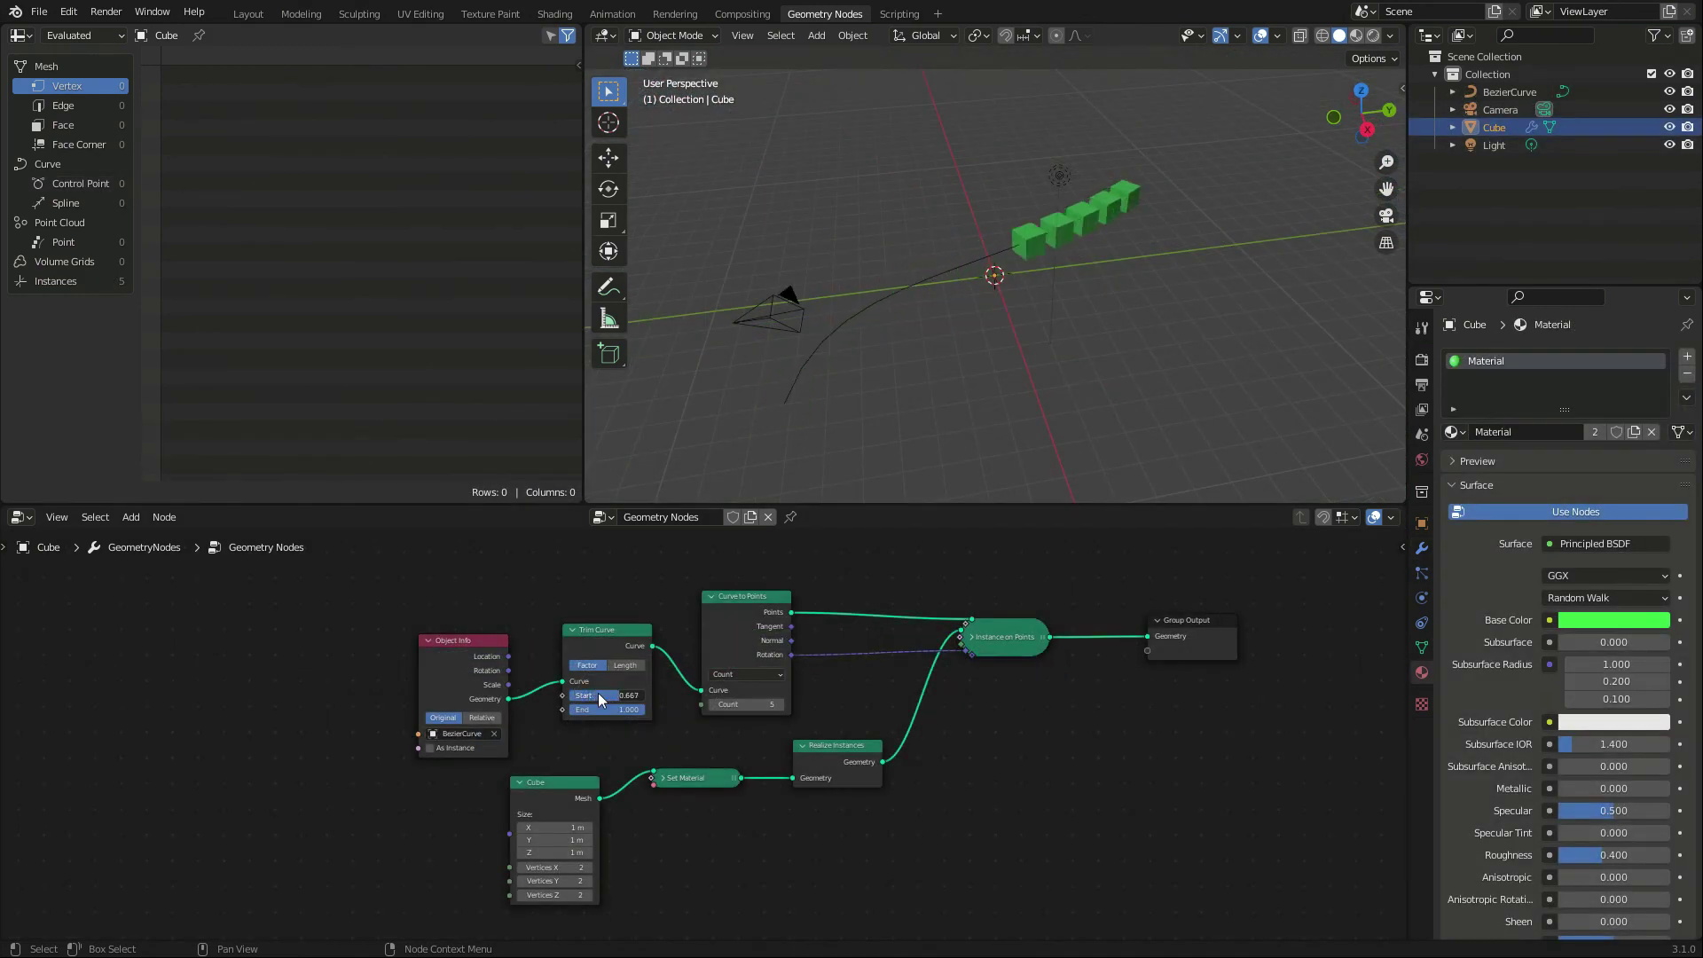
- In the curve-instancing node tree, lower Trim Curve's Start to about 0 and set Curve to Points' Count to 20
left_click_drag(598, 693, 543, 695)
left_click_drag(729, 704, 746, 705)
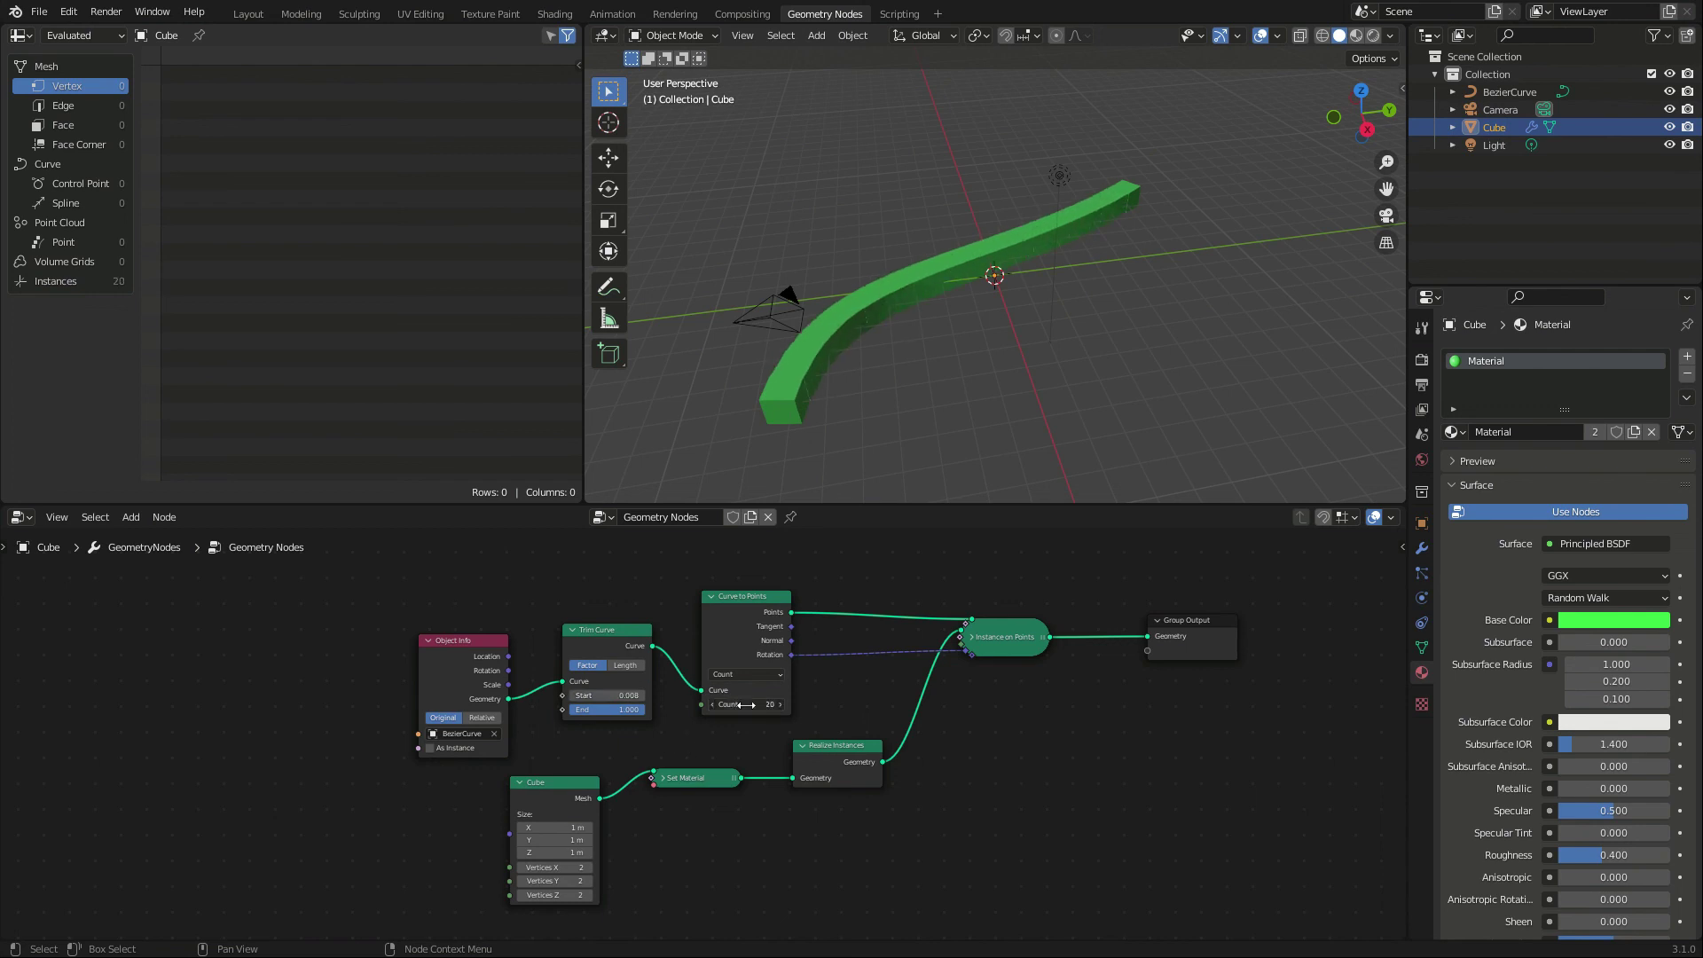